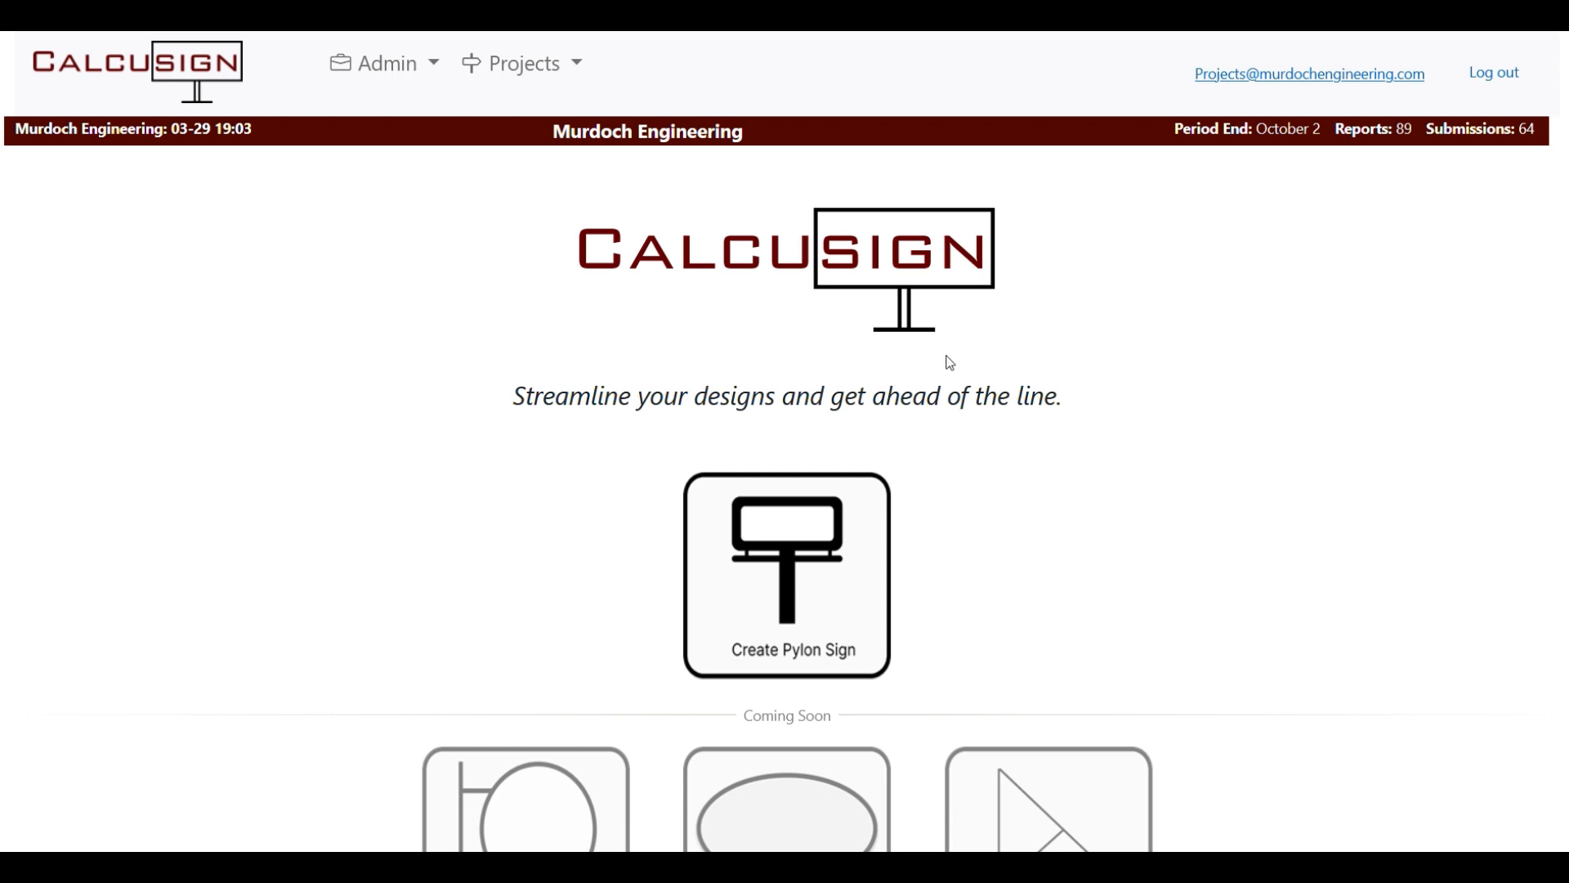
Choose the Create Pylon Sign tile on the home page to begin a new project.
scroll(669, 441, down, 1)
scroll(735, 442, down, 1)
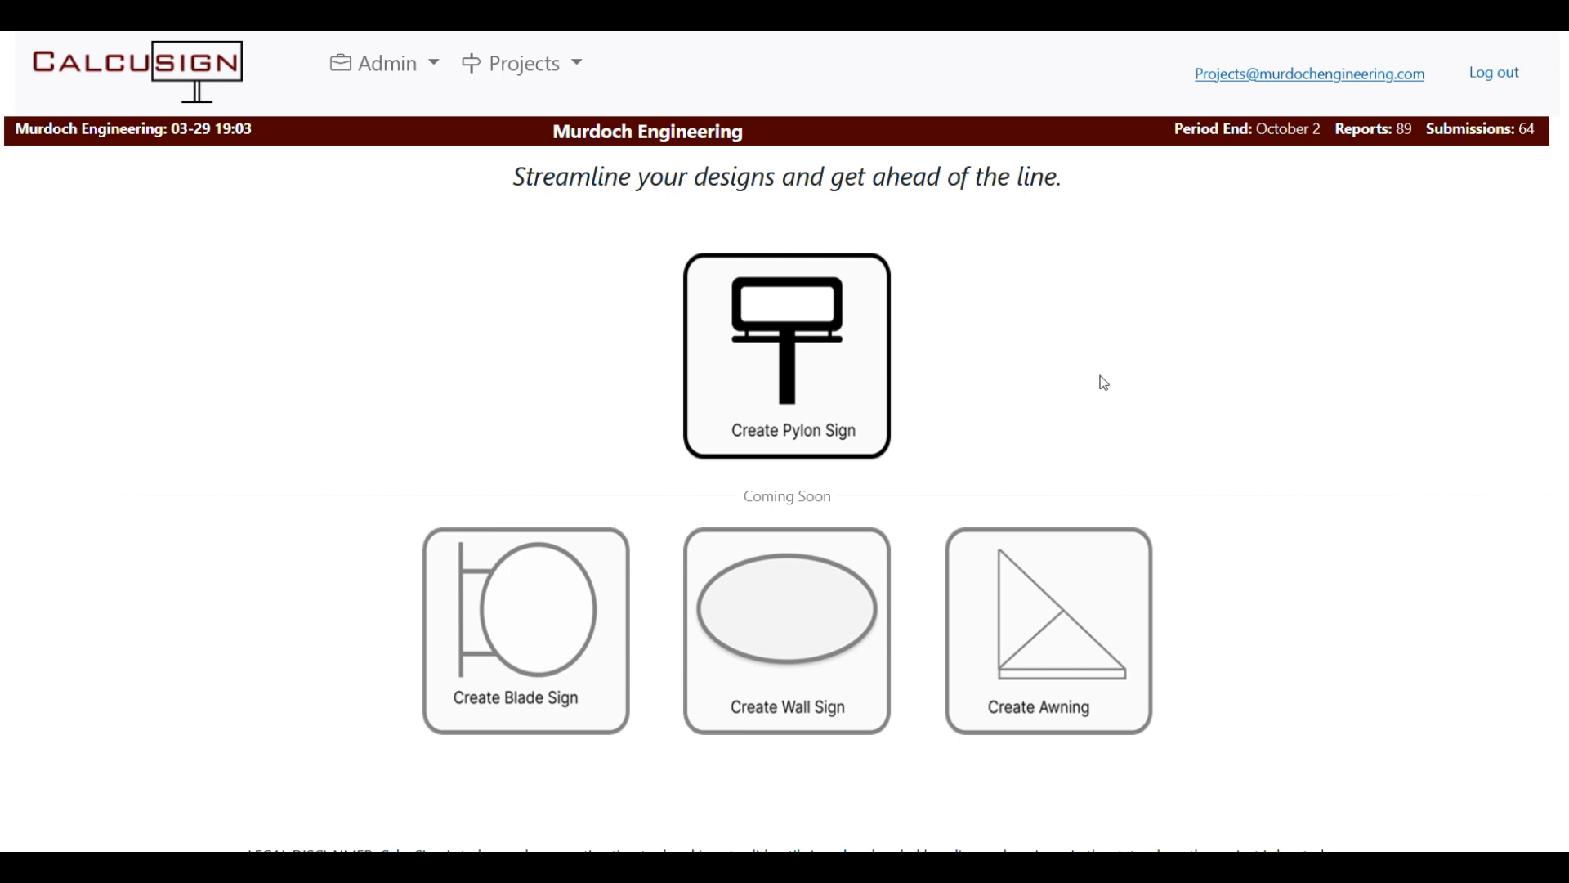
scroll(1103, 385, up, 2)
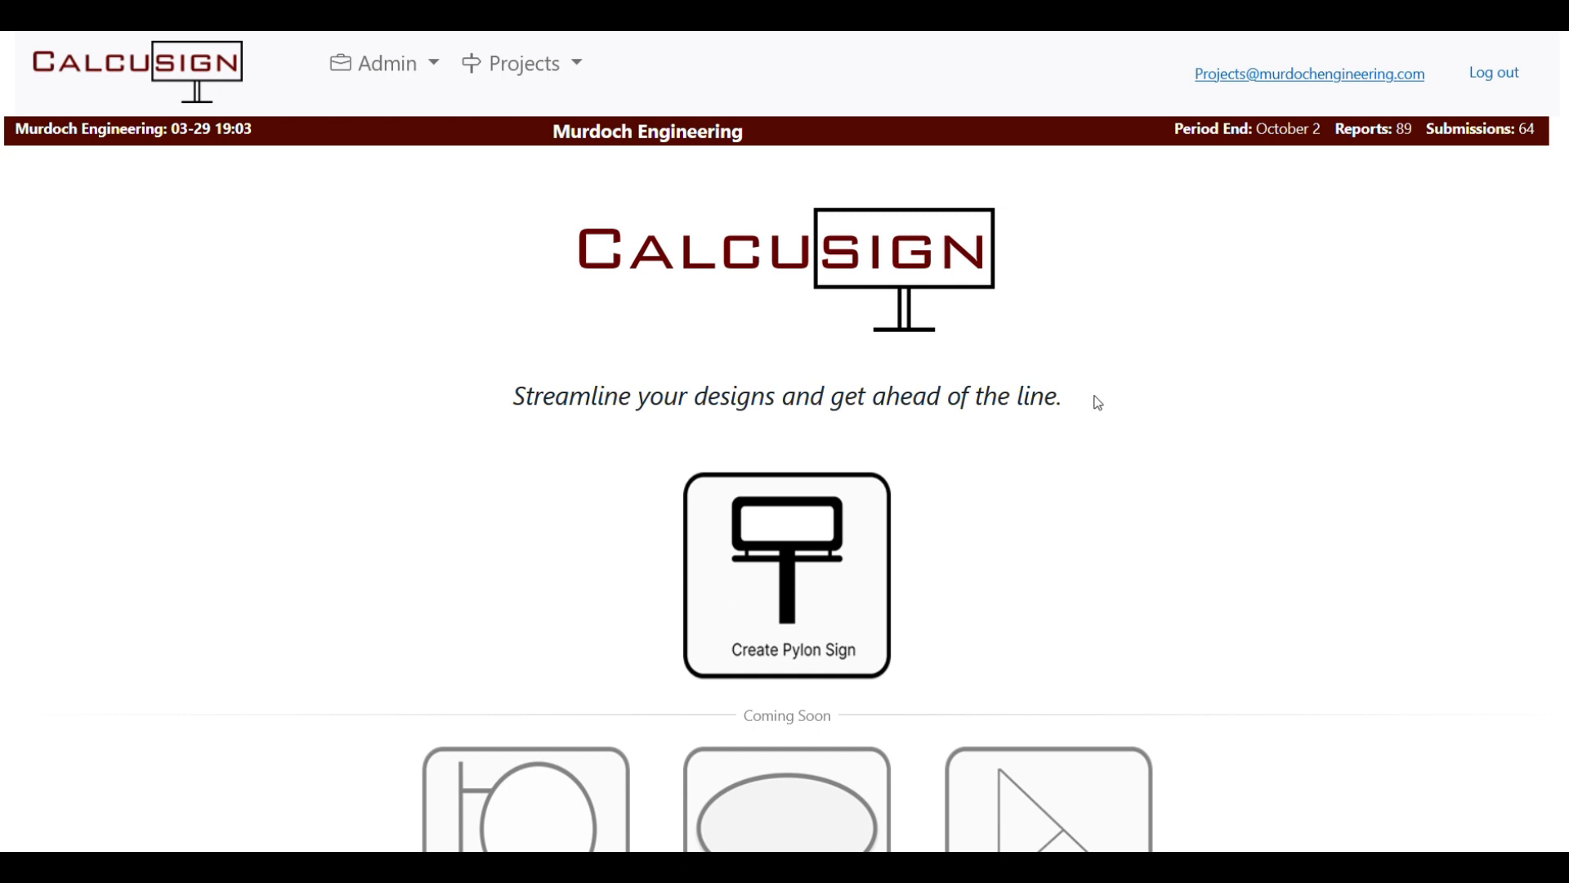
click(806, 567)
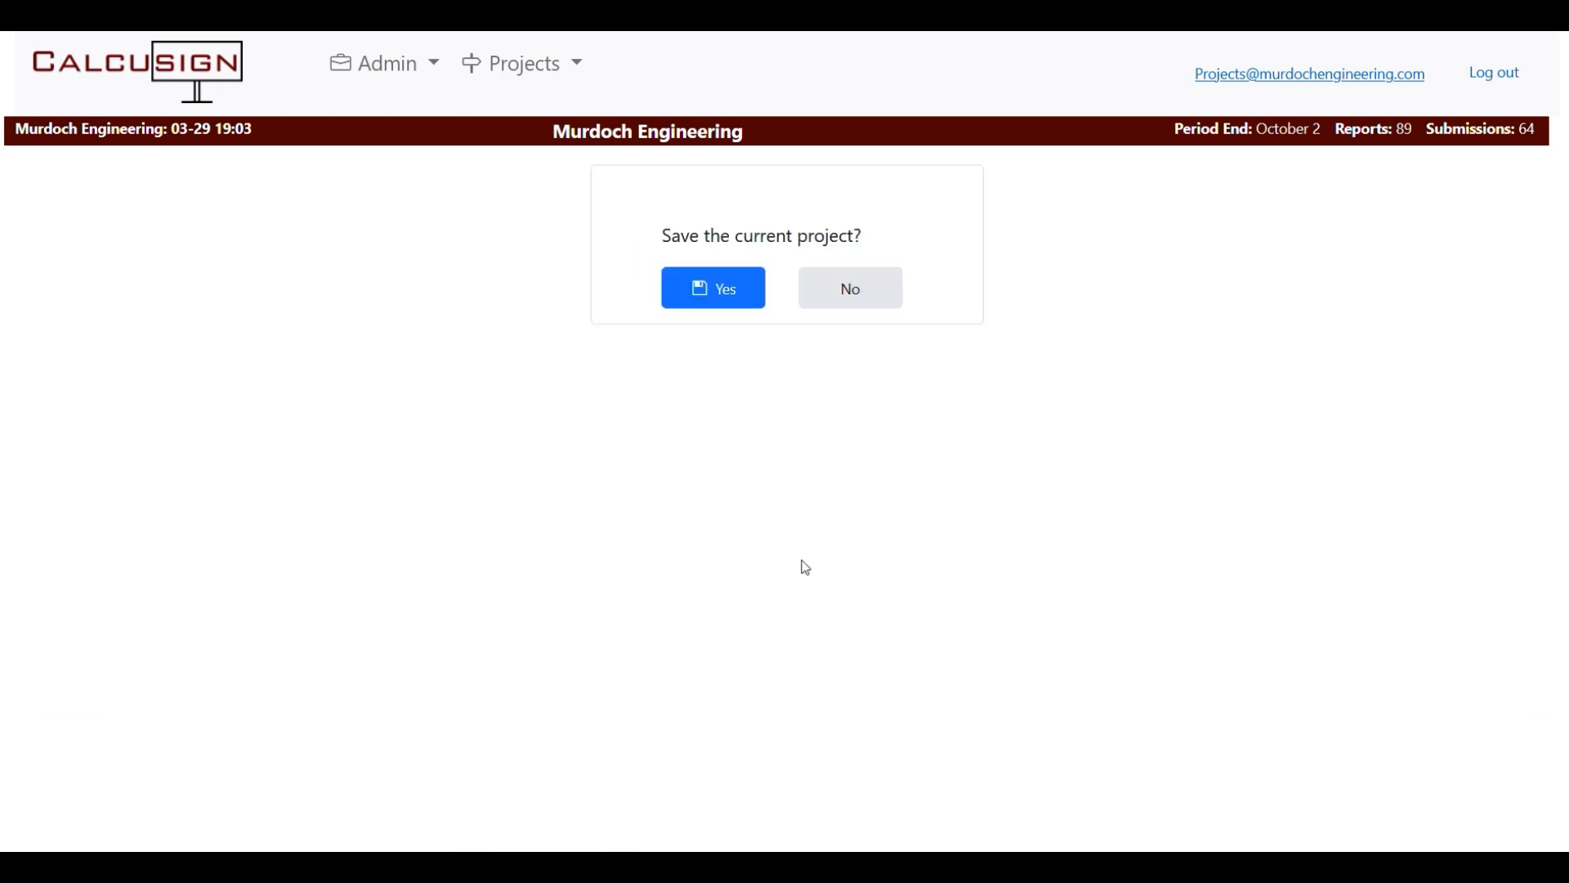
Save the current project and name the new one 'Tutorial # 2 Base Plate design'.
click(711, 288)
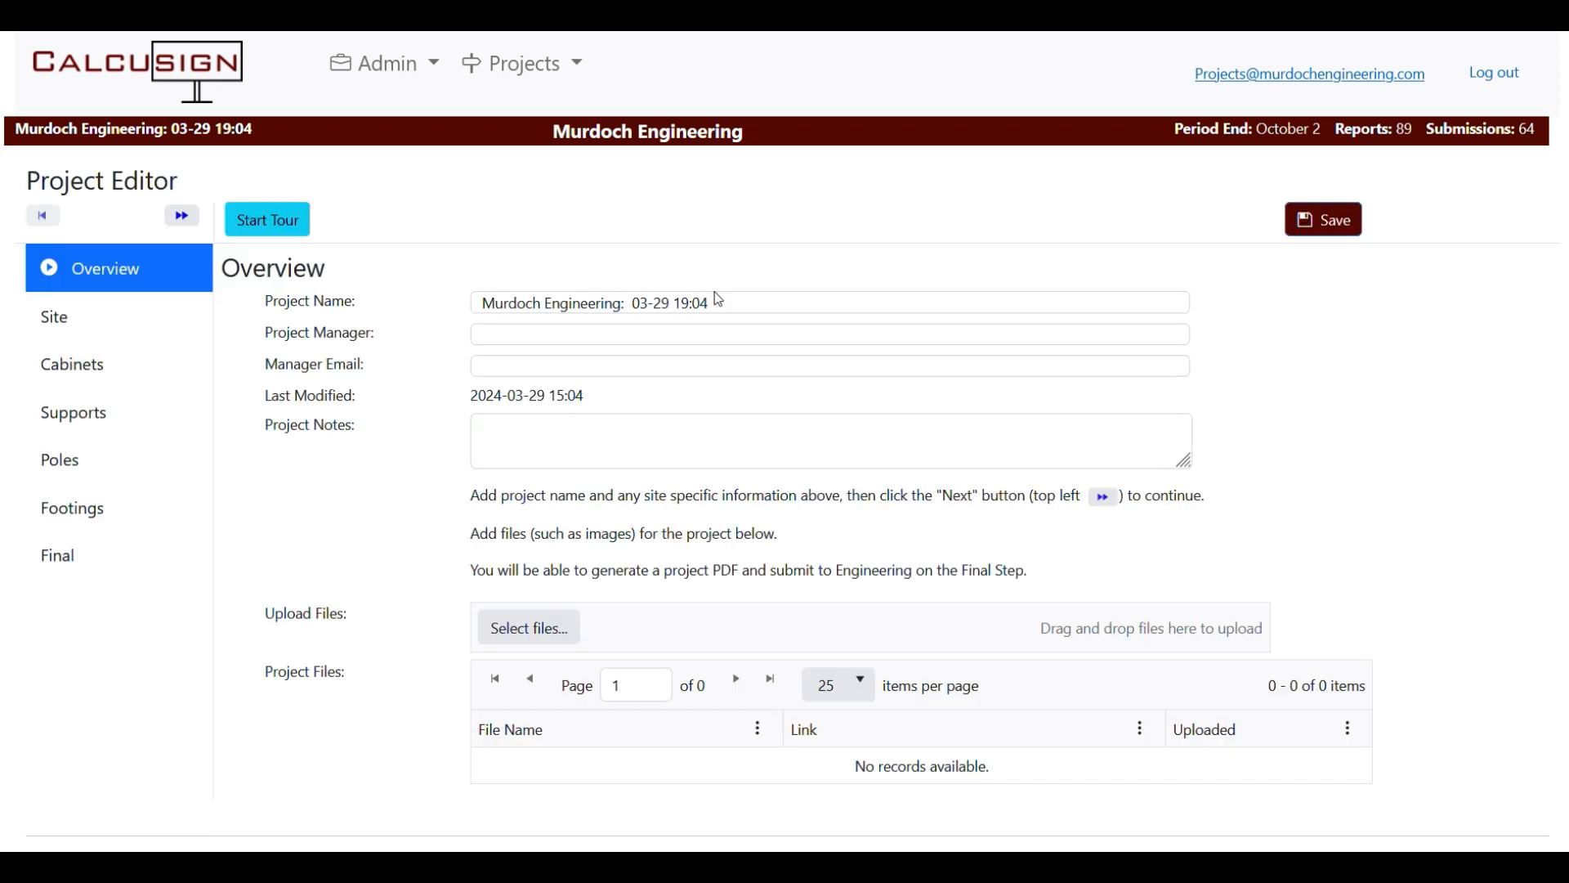
triple_click(734, 300)
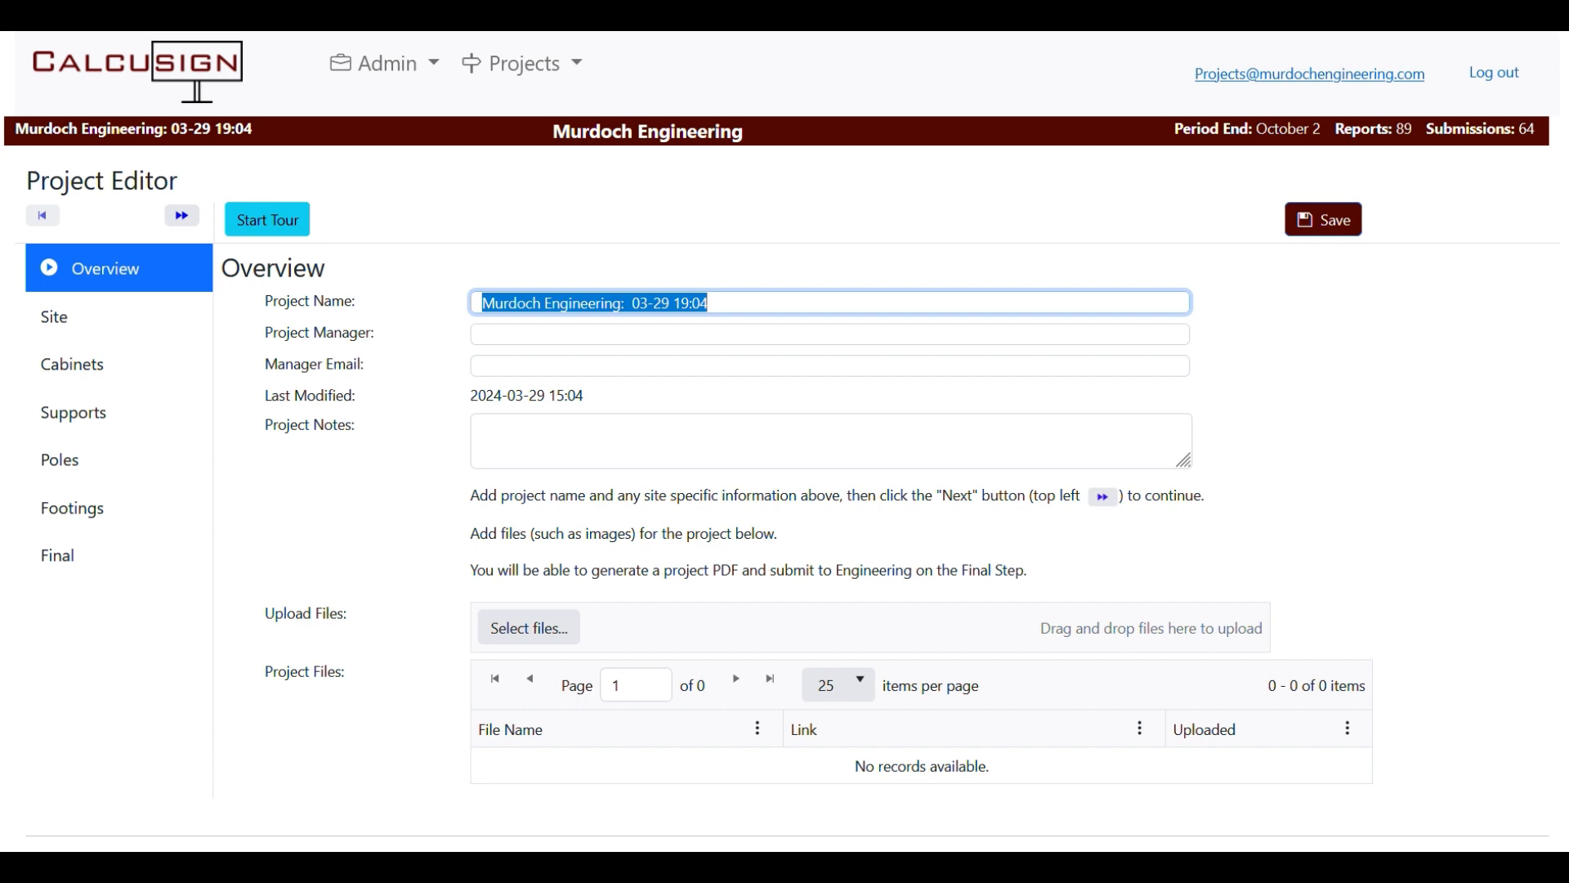
text(Tut)
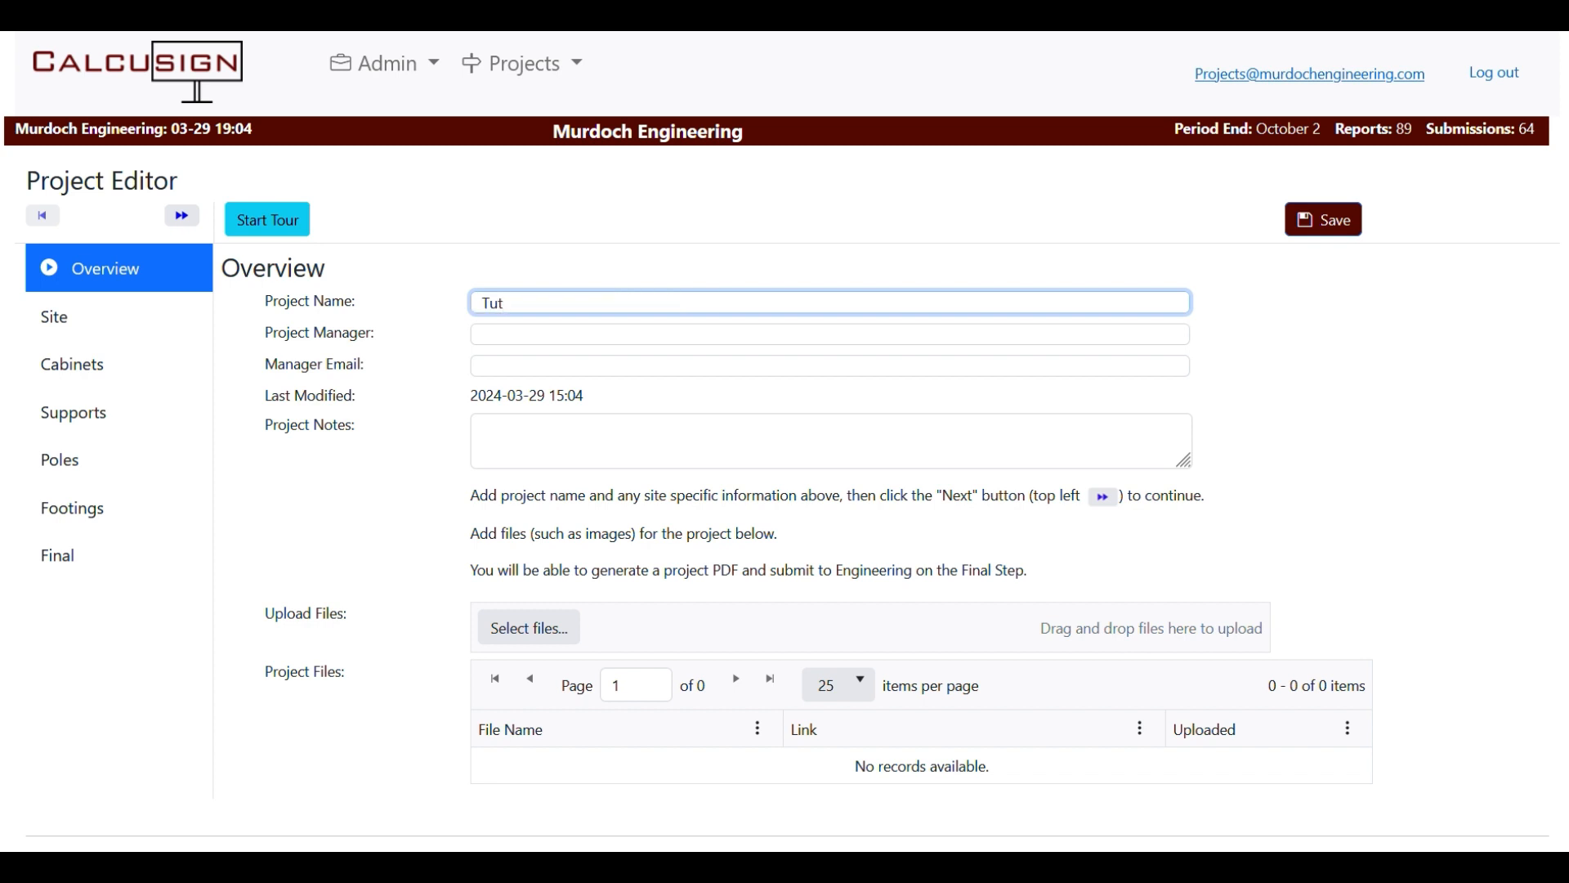
text(orial # 2)
text(Base Plate design)
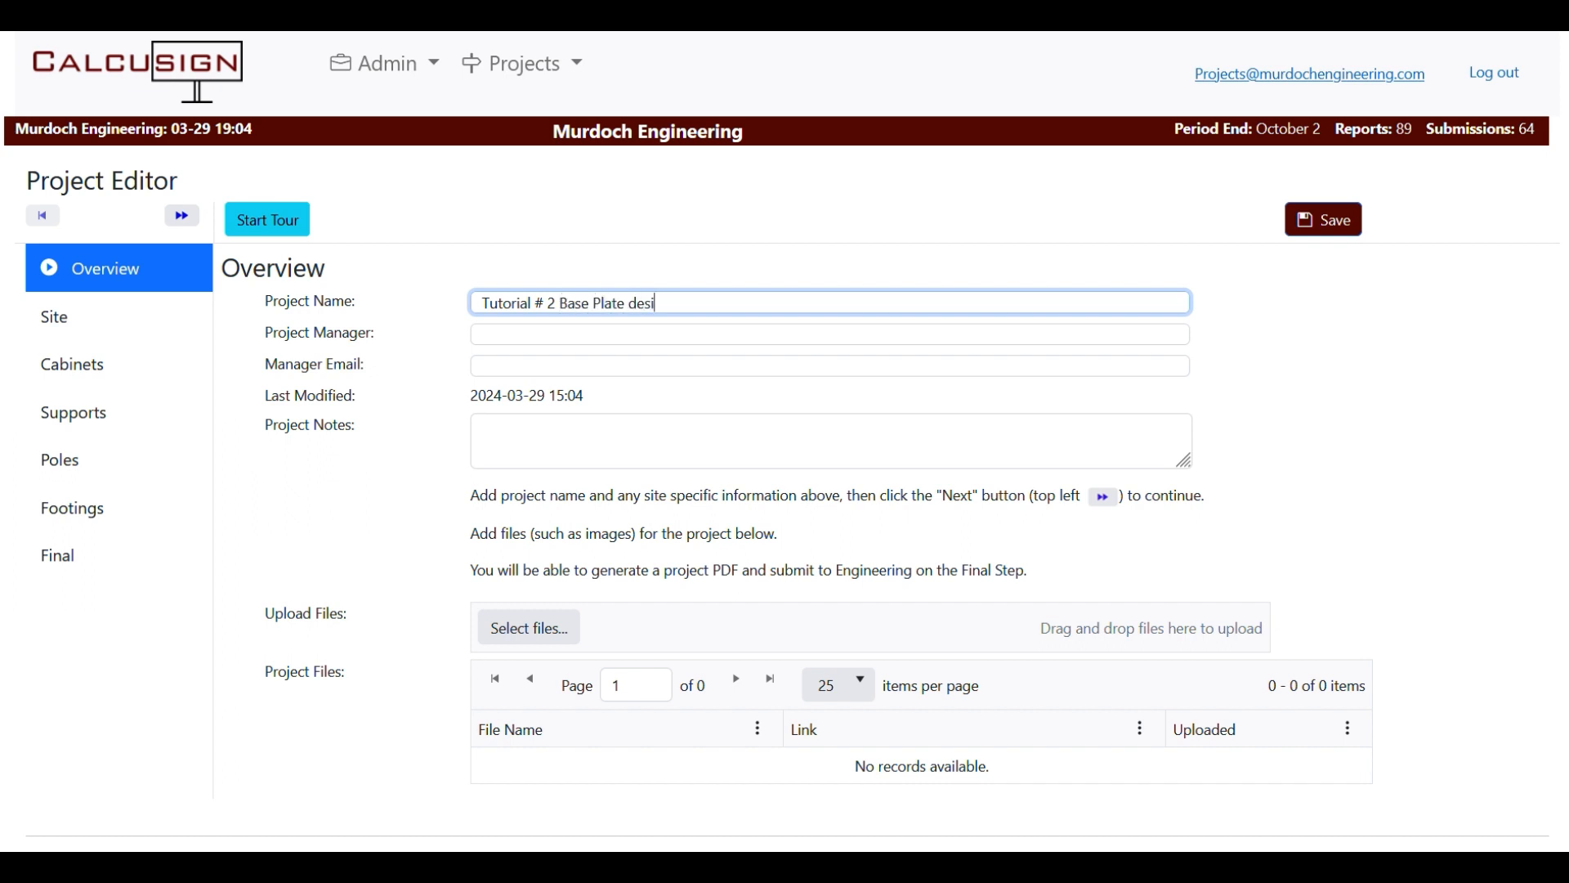
Enter the project manager's name and e-mail address, and add the note 'notes'.
click(523, 333)
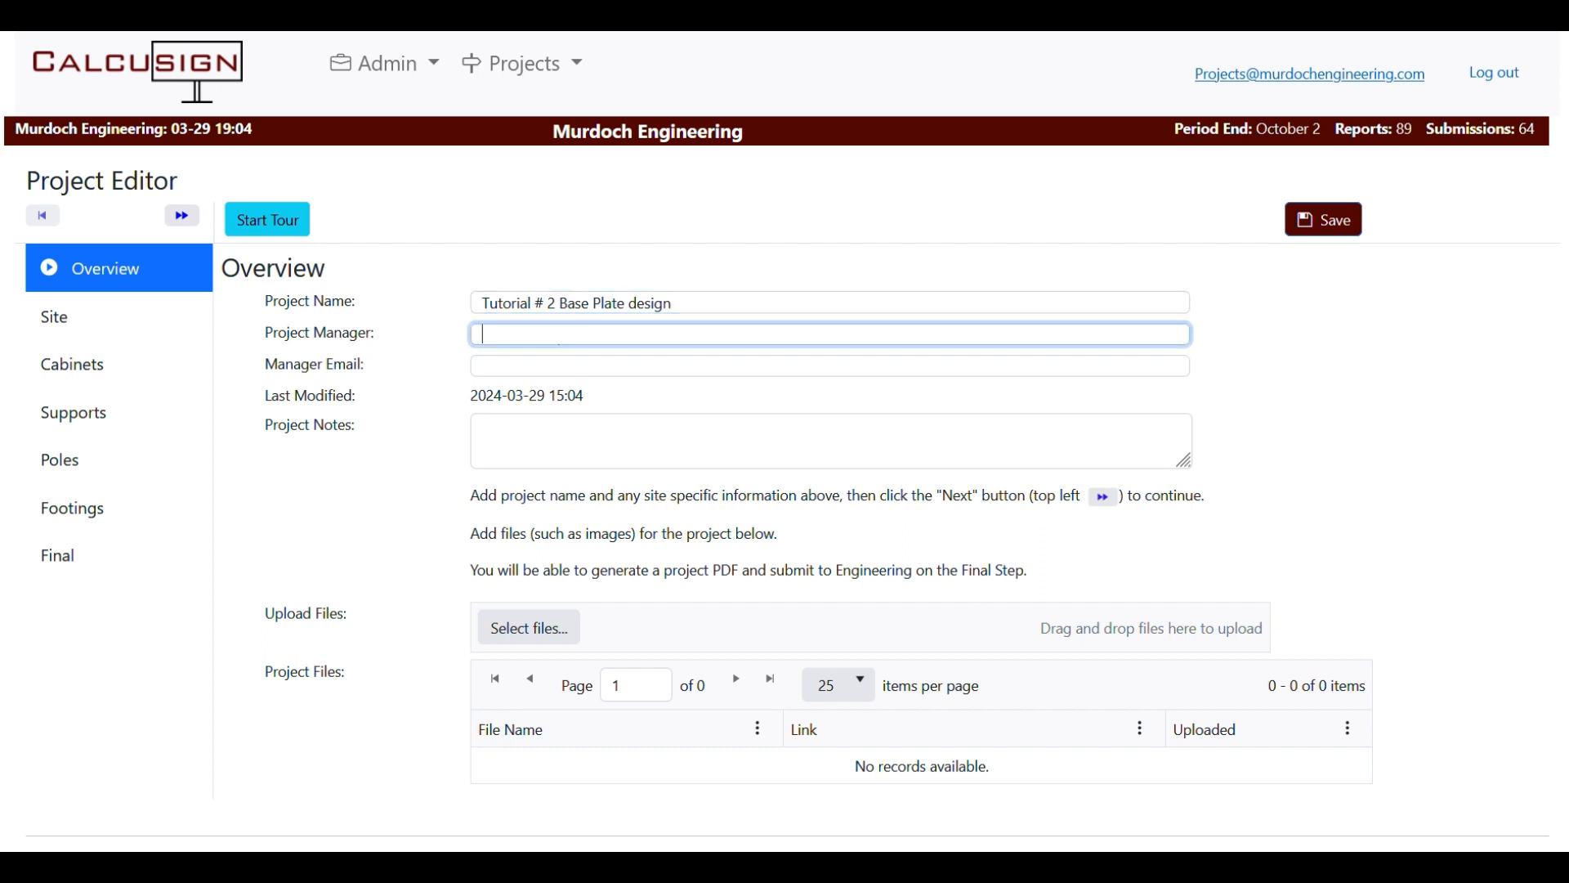
text(Tom A)
click(525, 374)
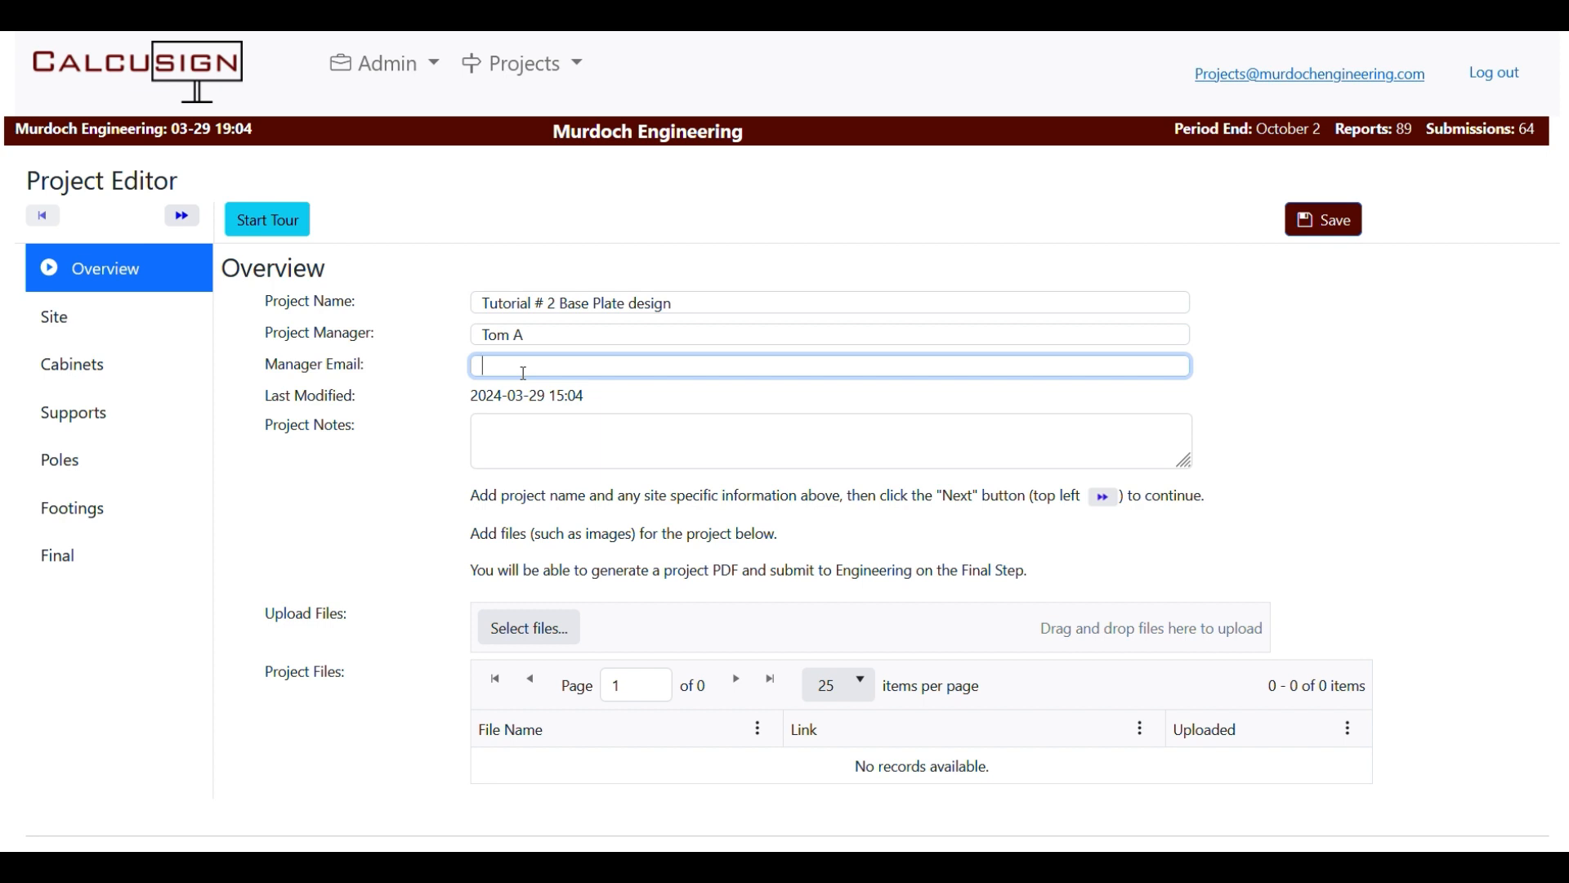
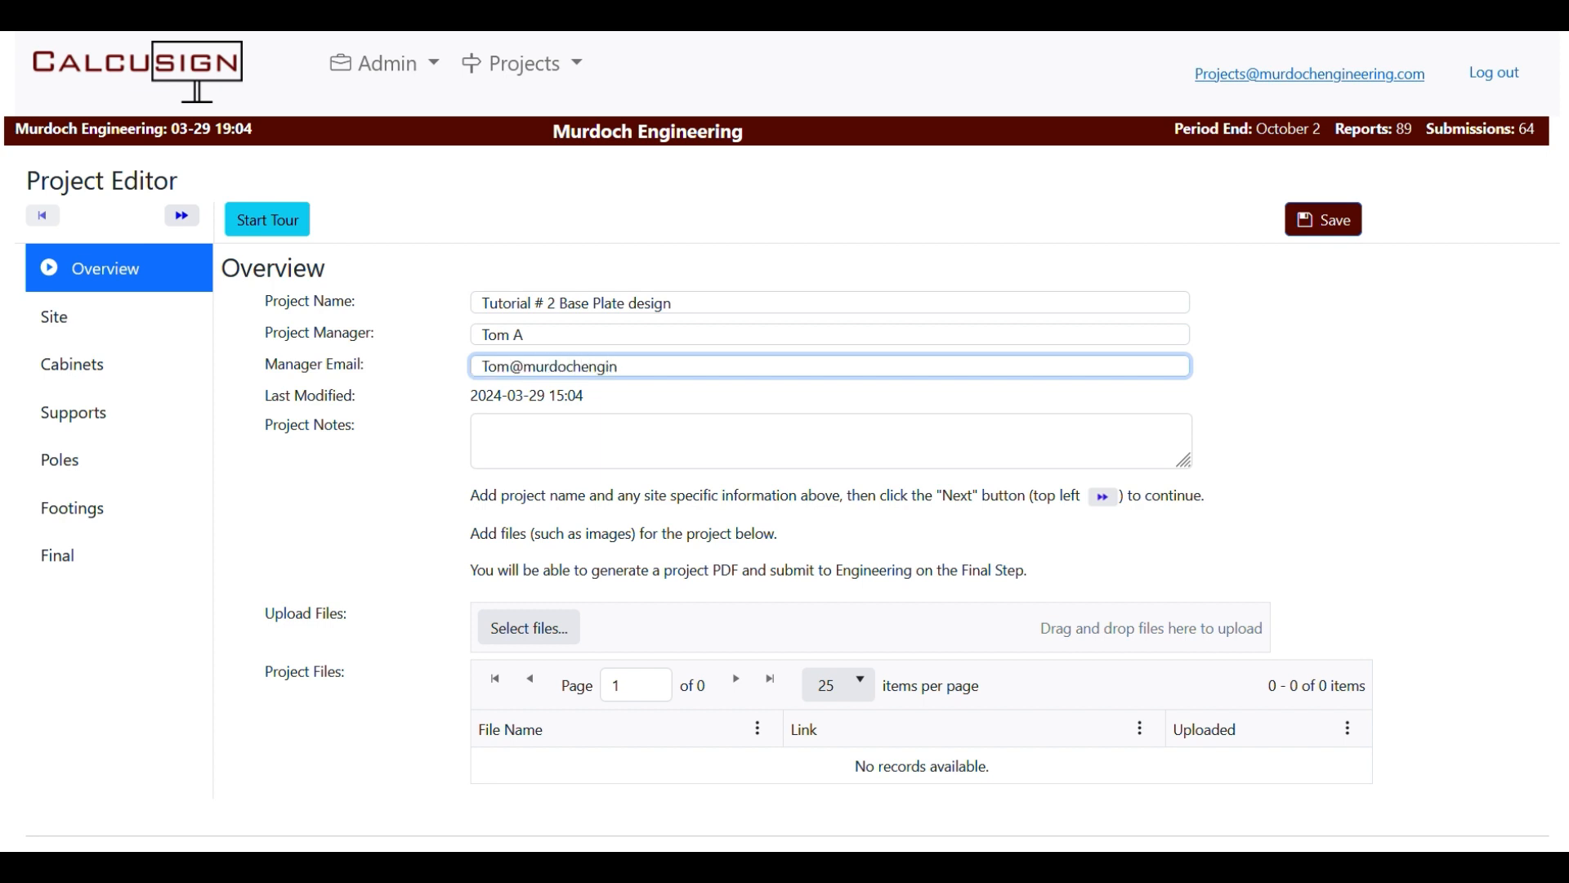
click(540, 434)
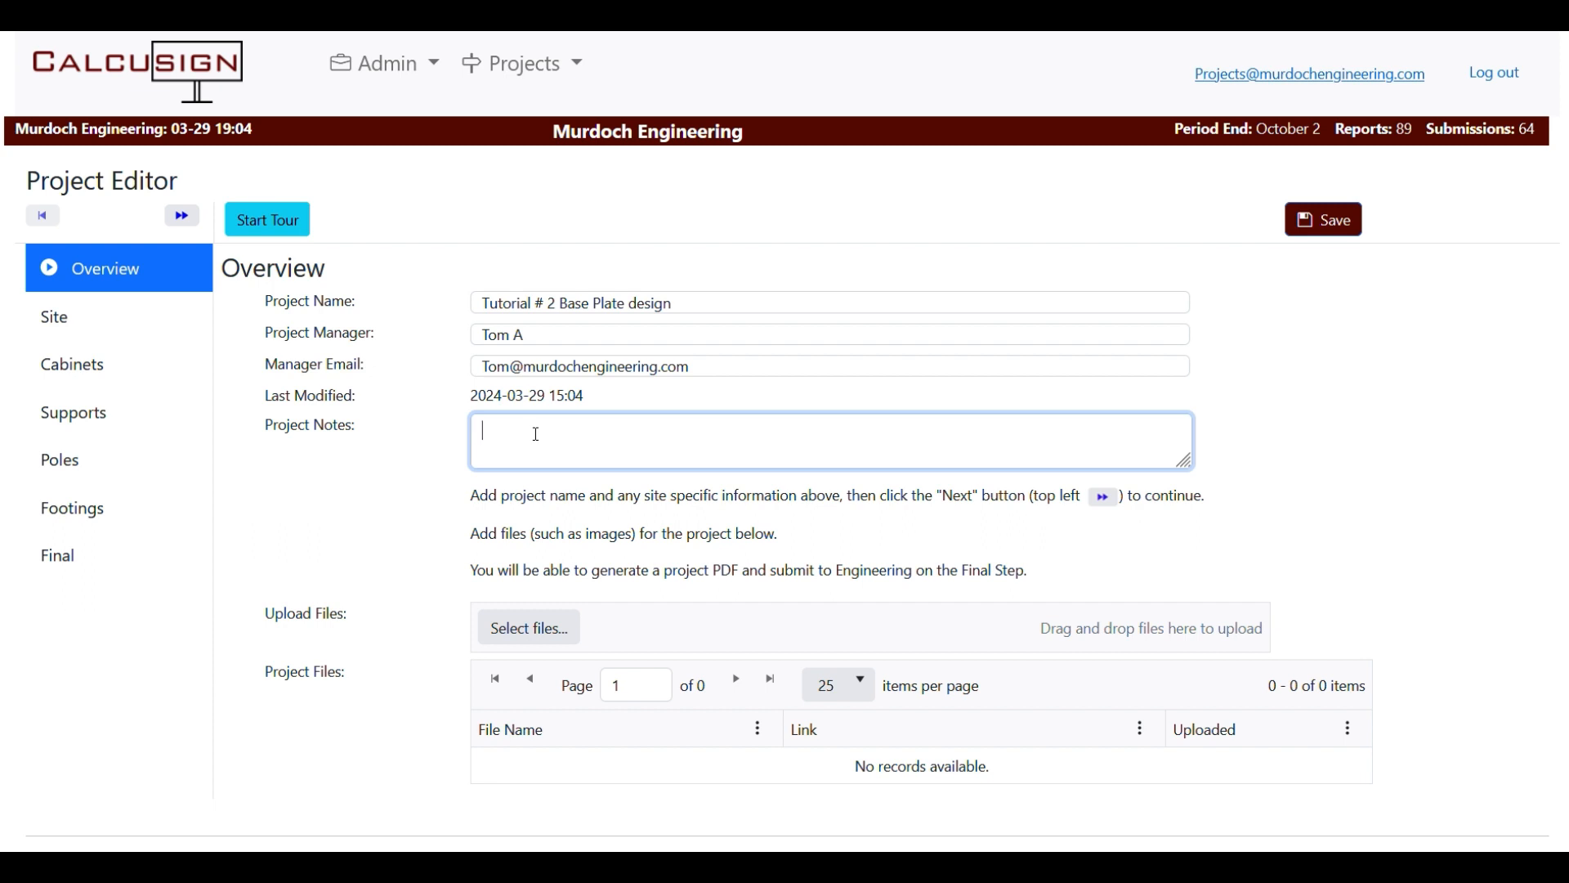
text(notes)
Upload NEW LOGO.png so it is listed under Project Files.
click(541, 630)
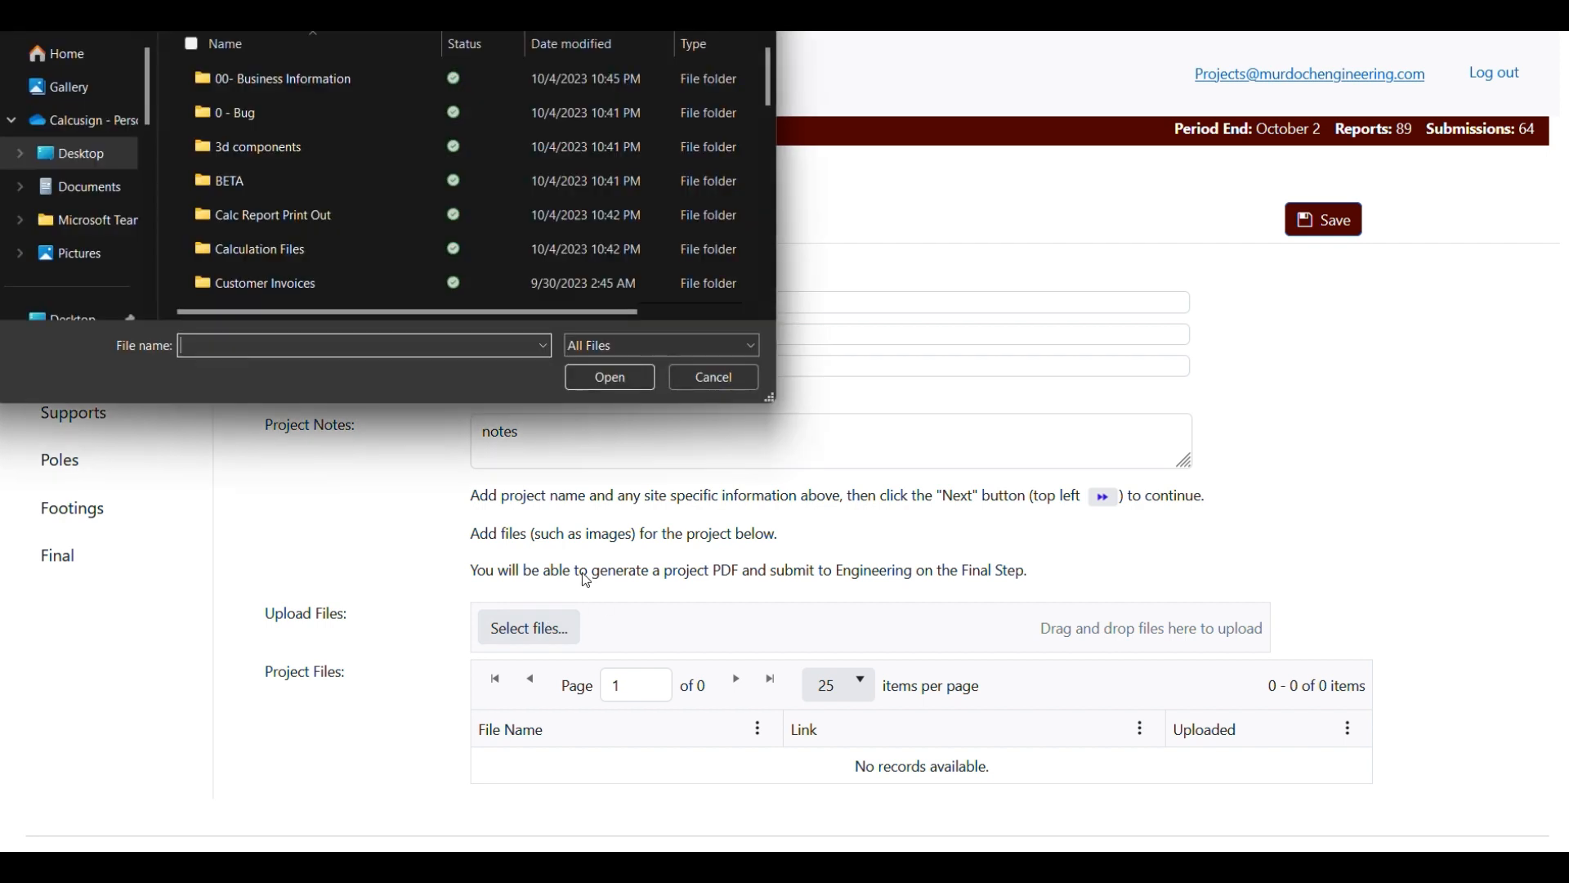
scroll(320, 171, down, 5)
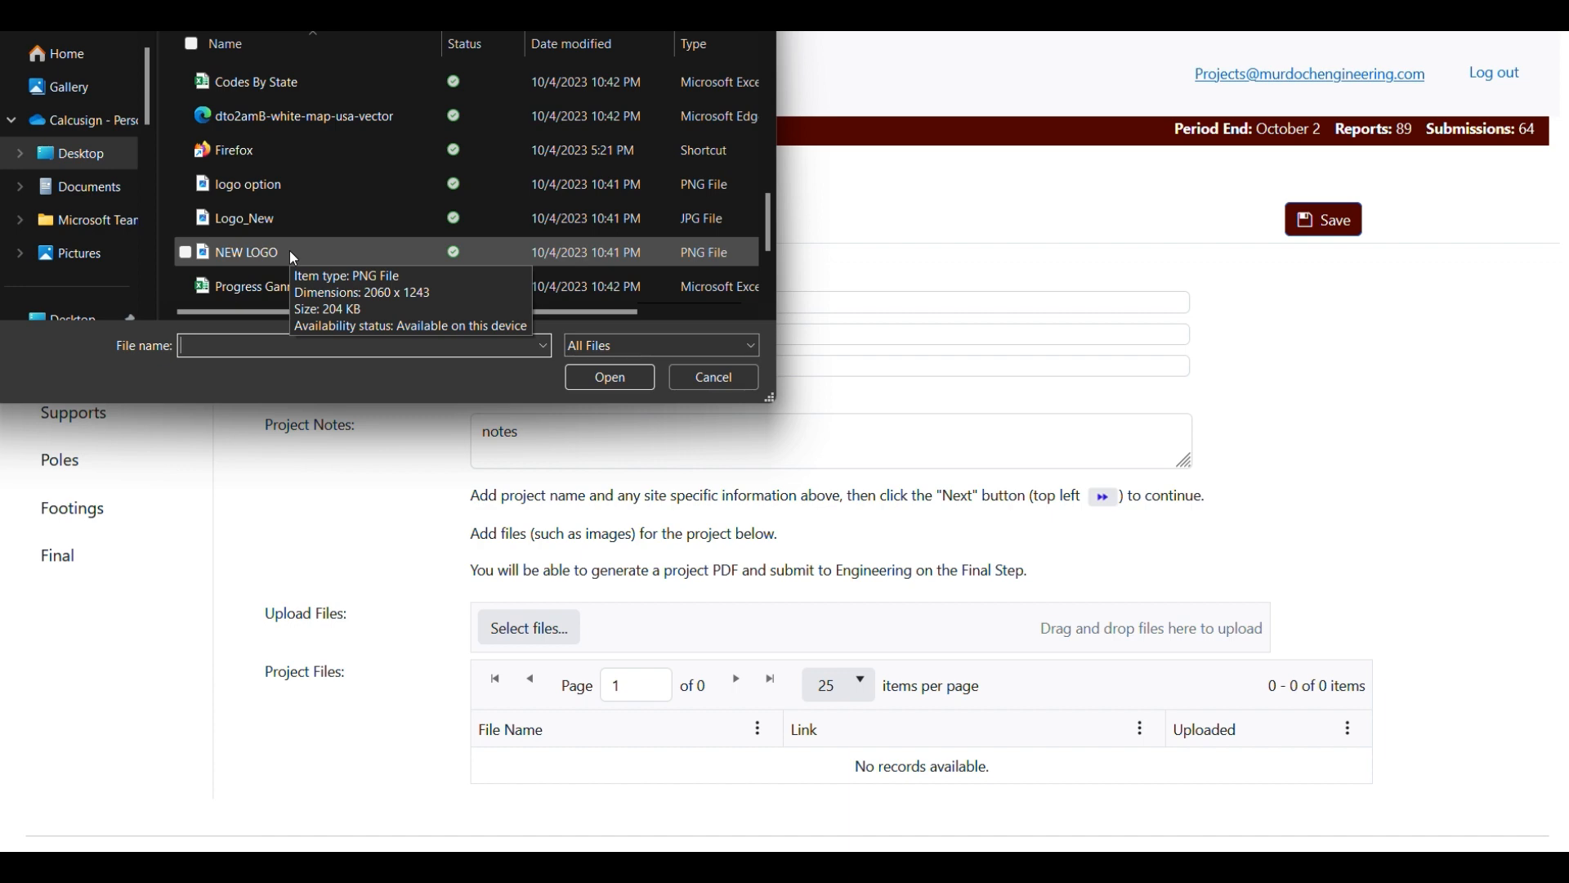
click(237, 253)
click(611, 378)
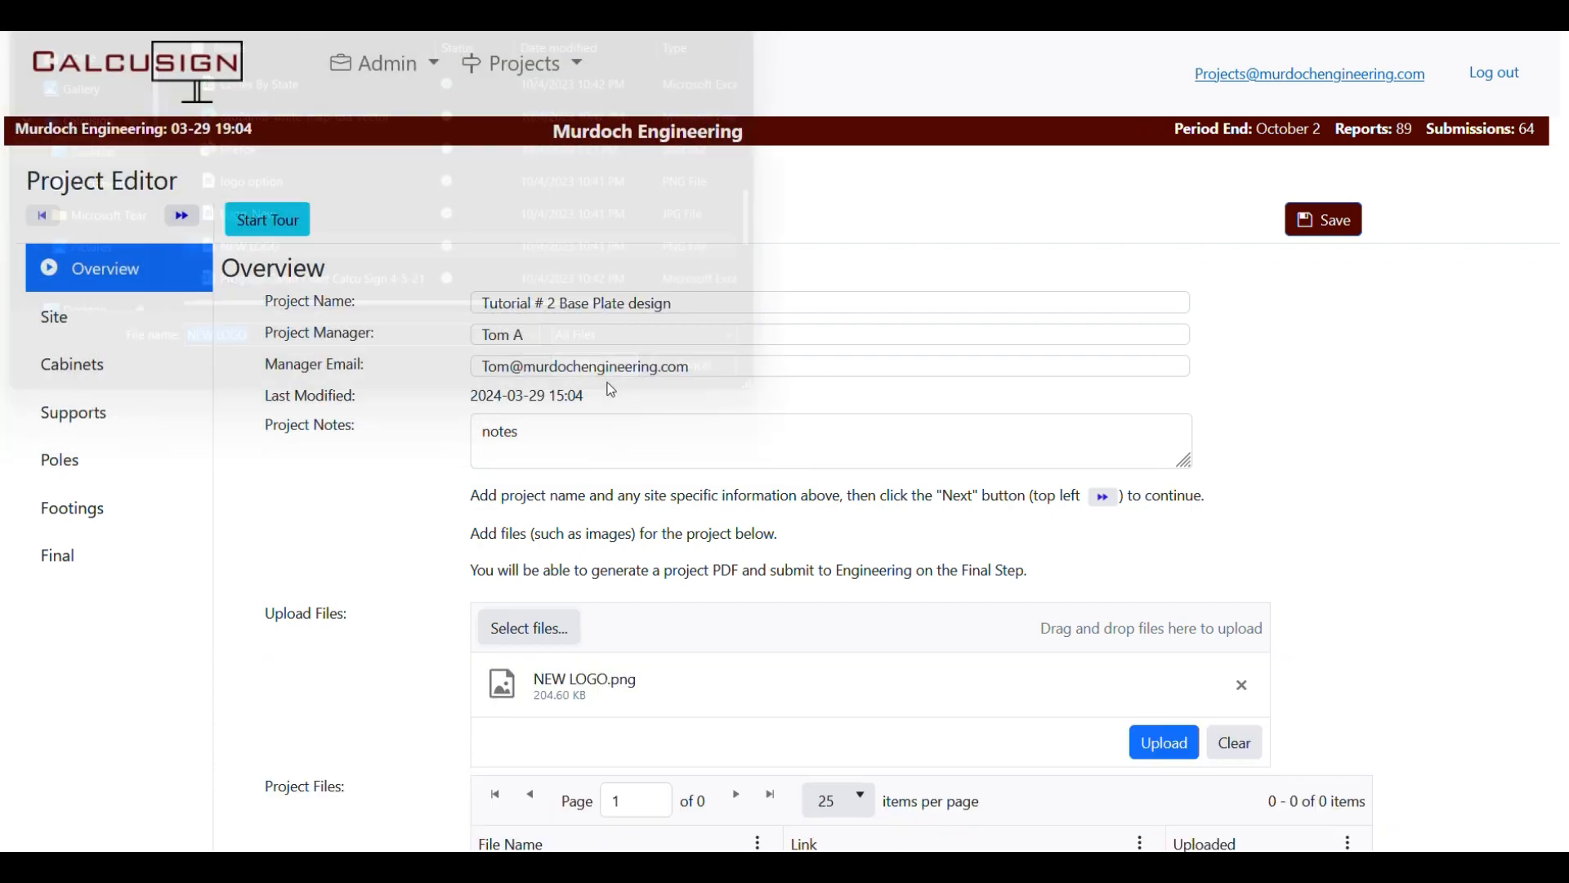
click(1162, 743)
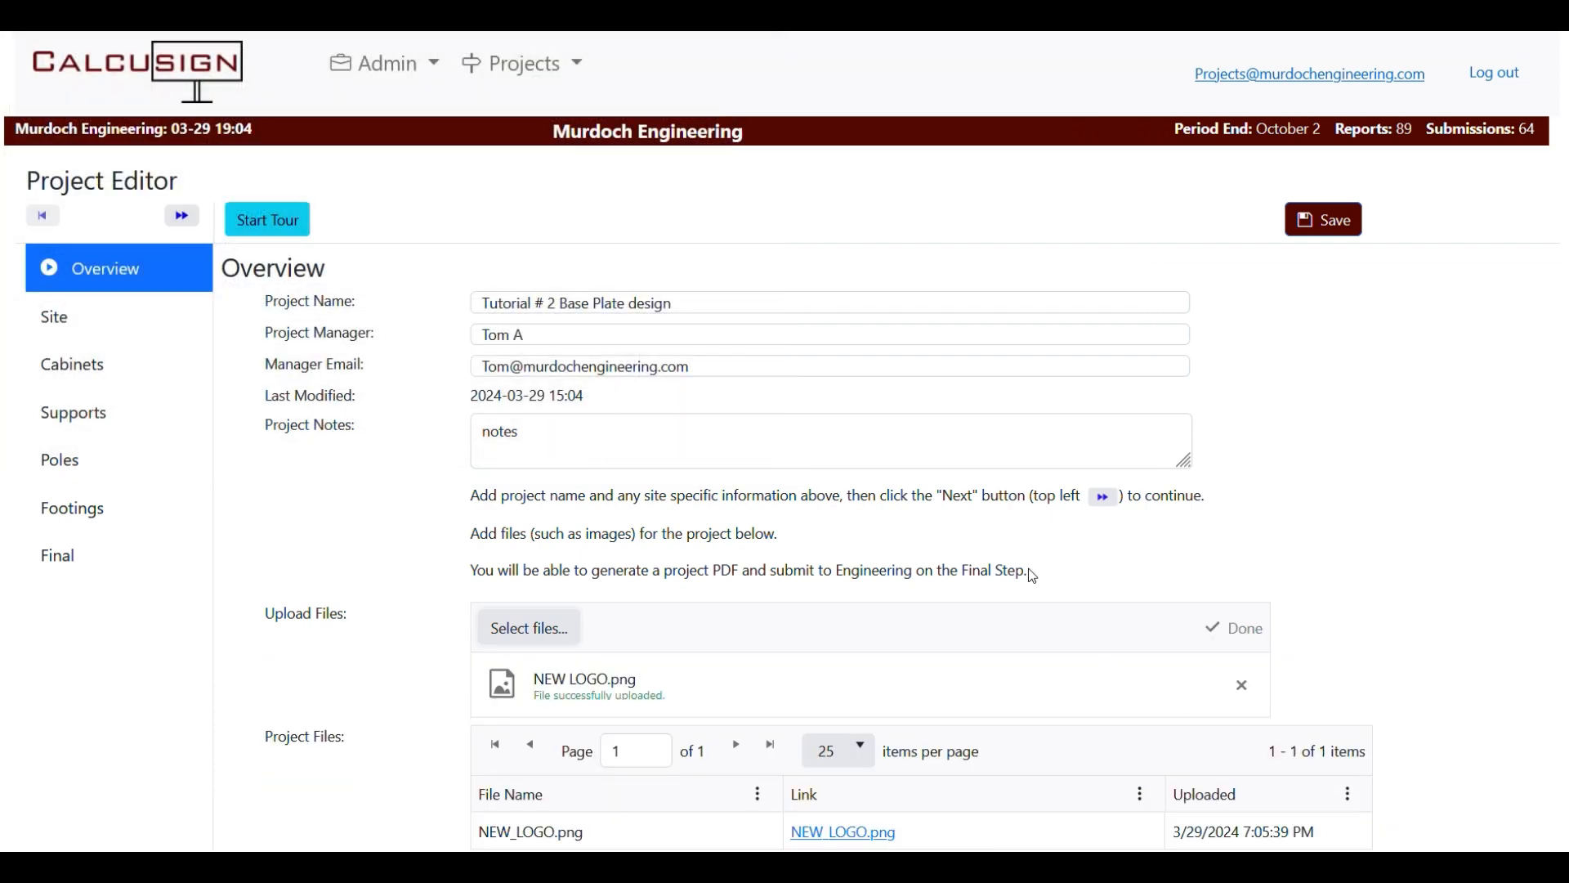
scroll(1033, 576, down, 4)
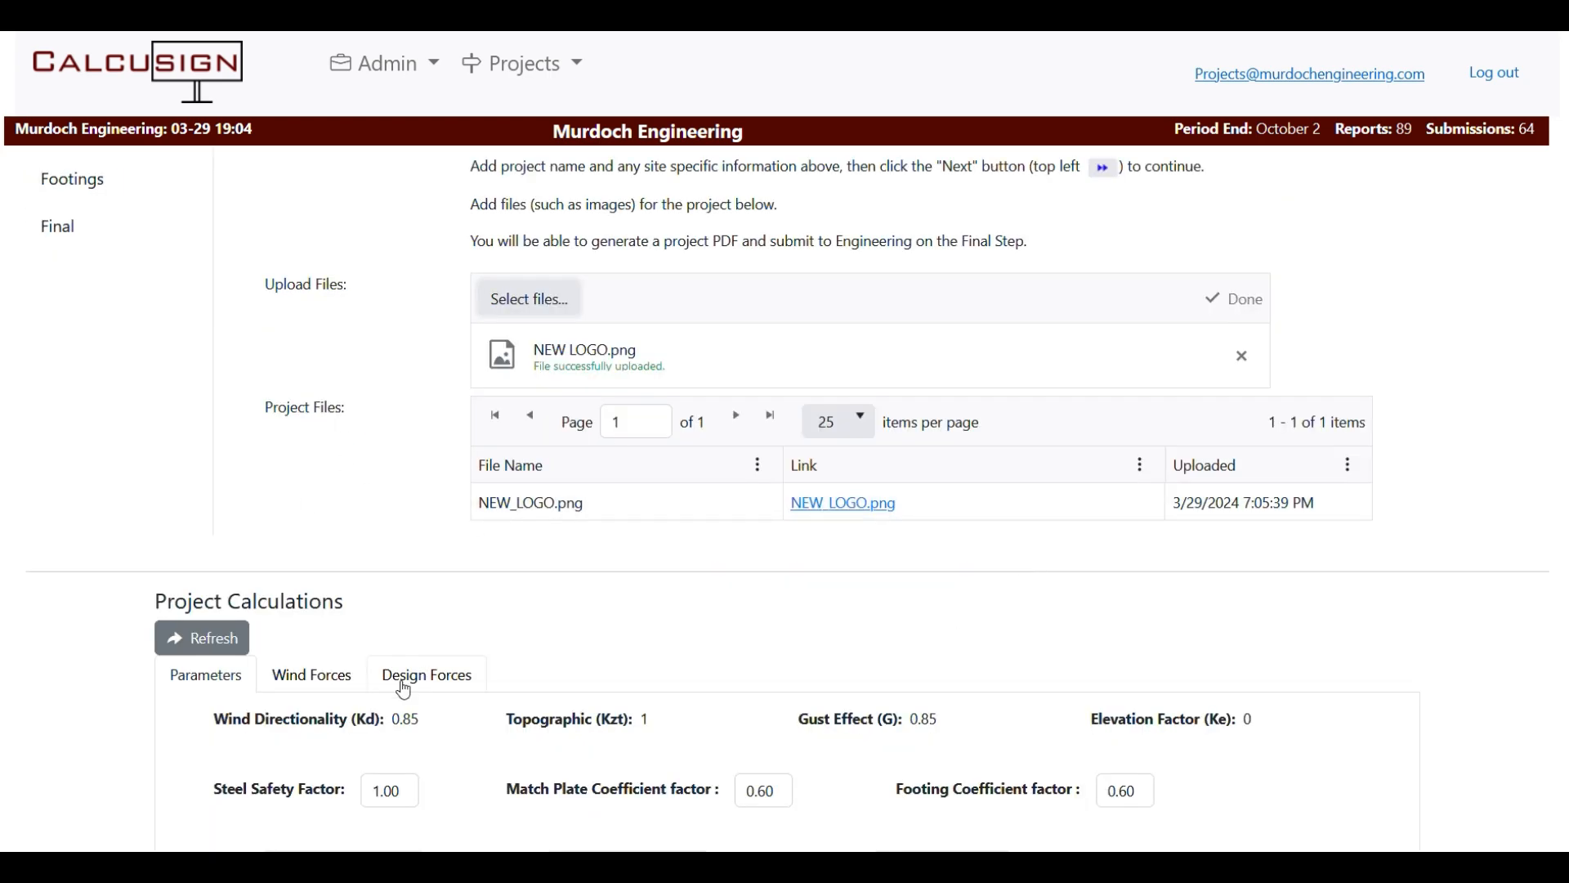
scroll(504, 523, up, 4)
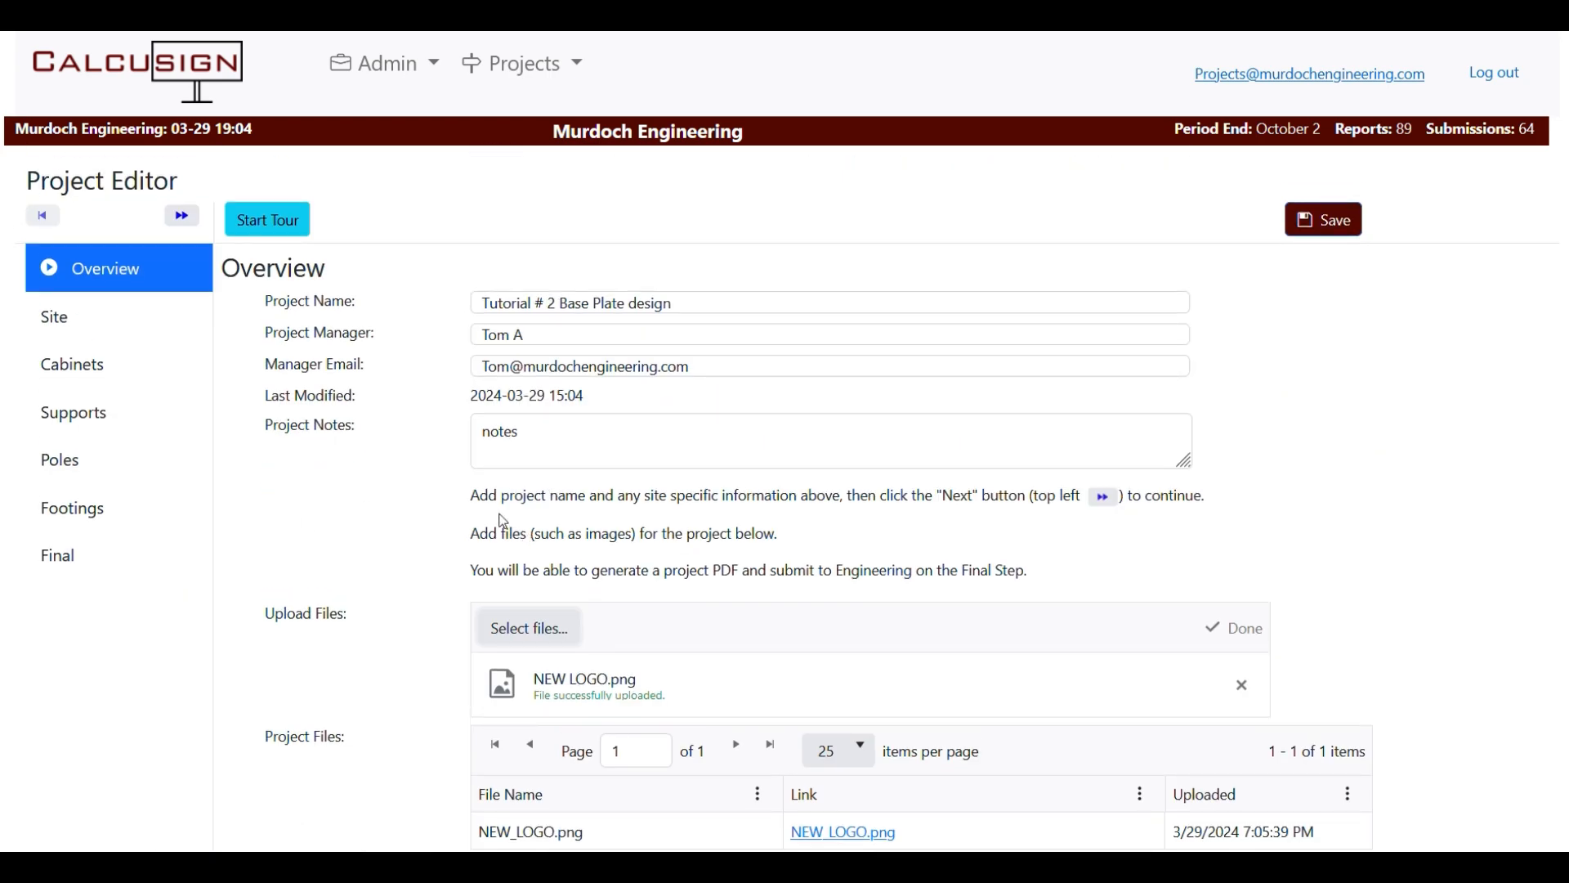
Name the site Murdoch Engineering, set its Manasquan, NJ 08736 address, and fetch wind data.
click(182, 216)
click(449, 319)
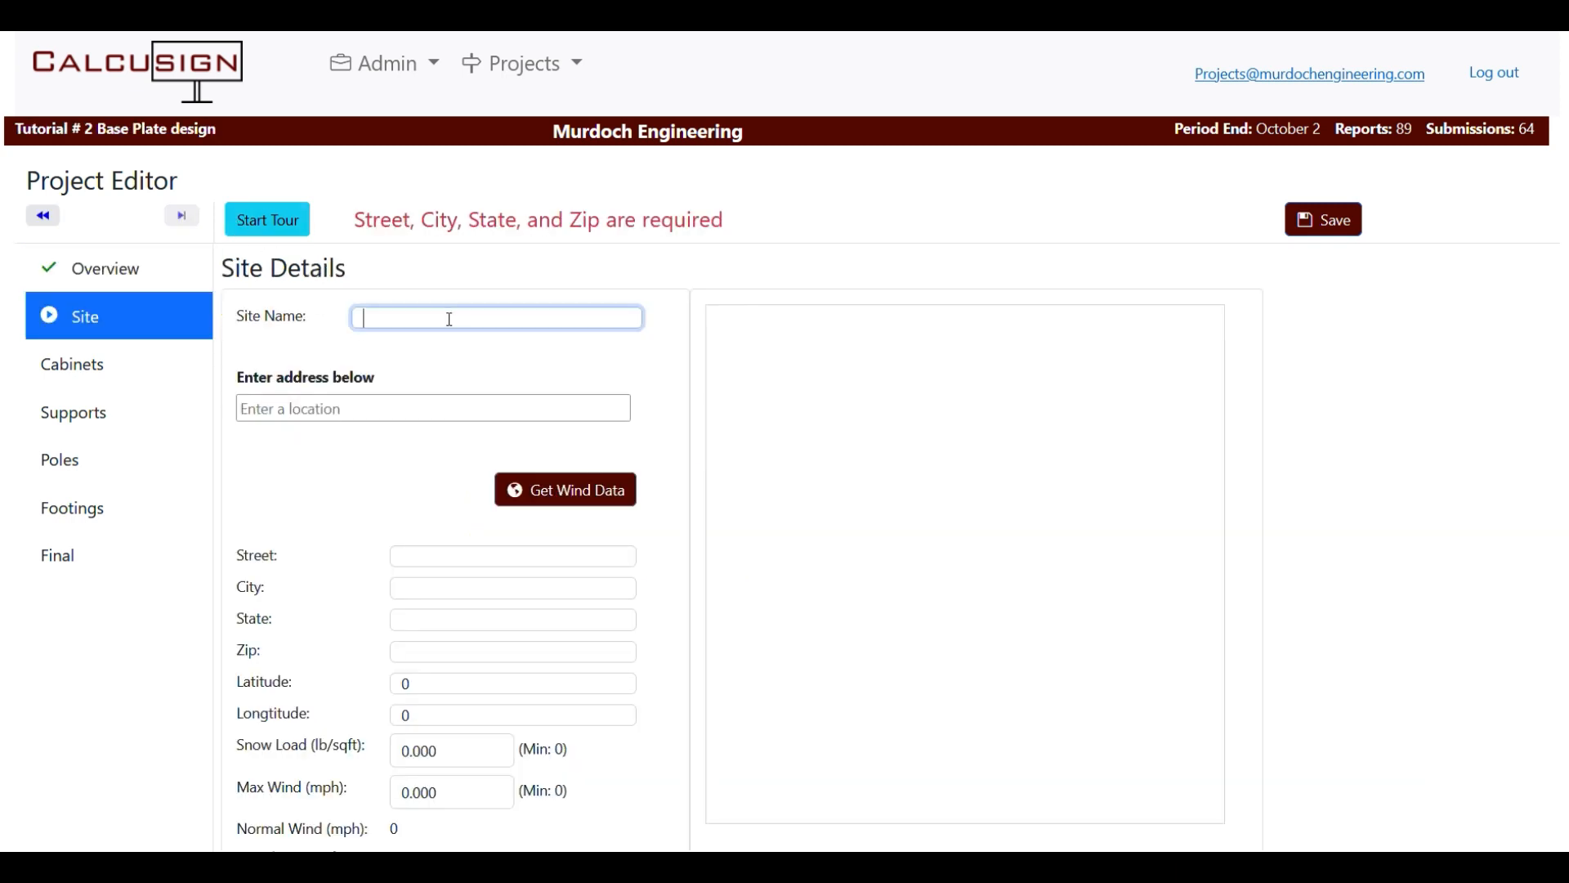
text(Murdoch Engineering)
key(Tab)
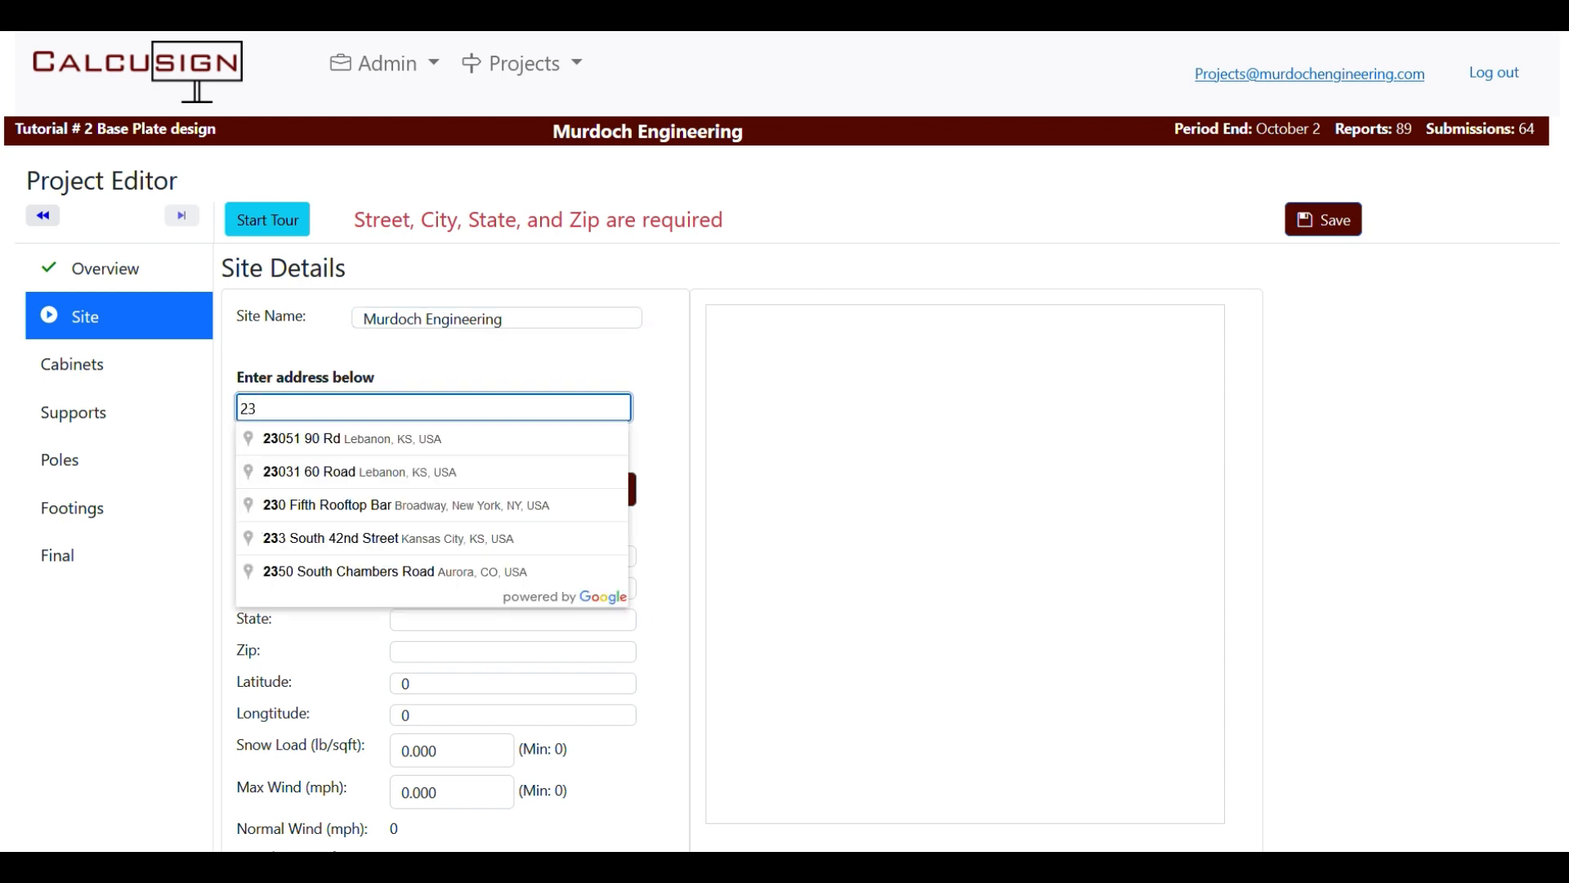
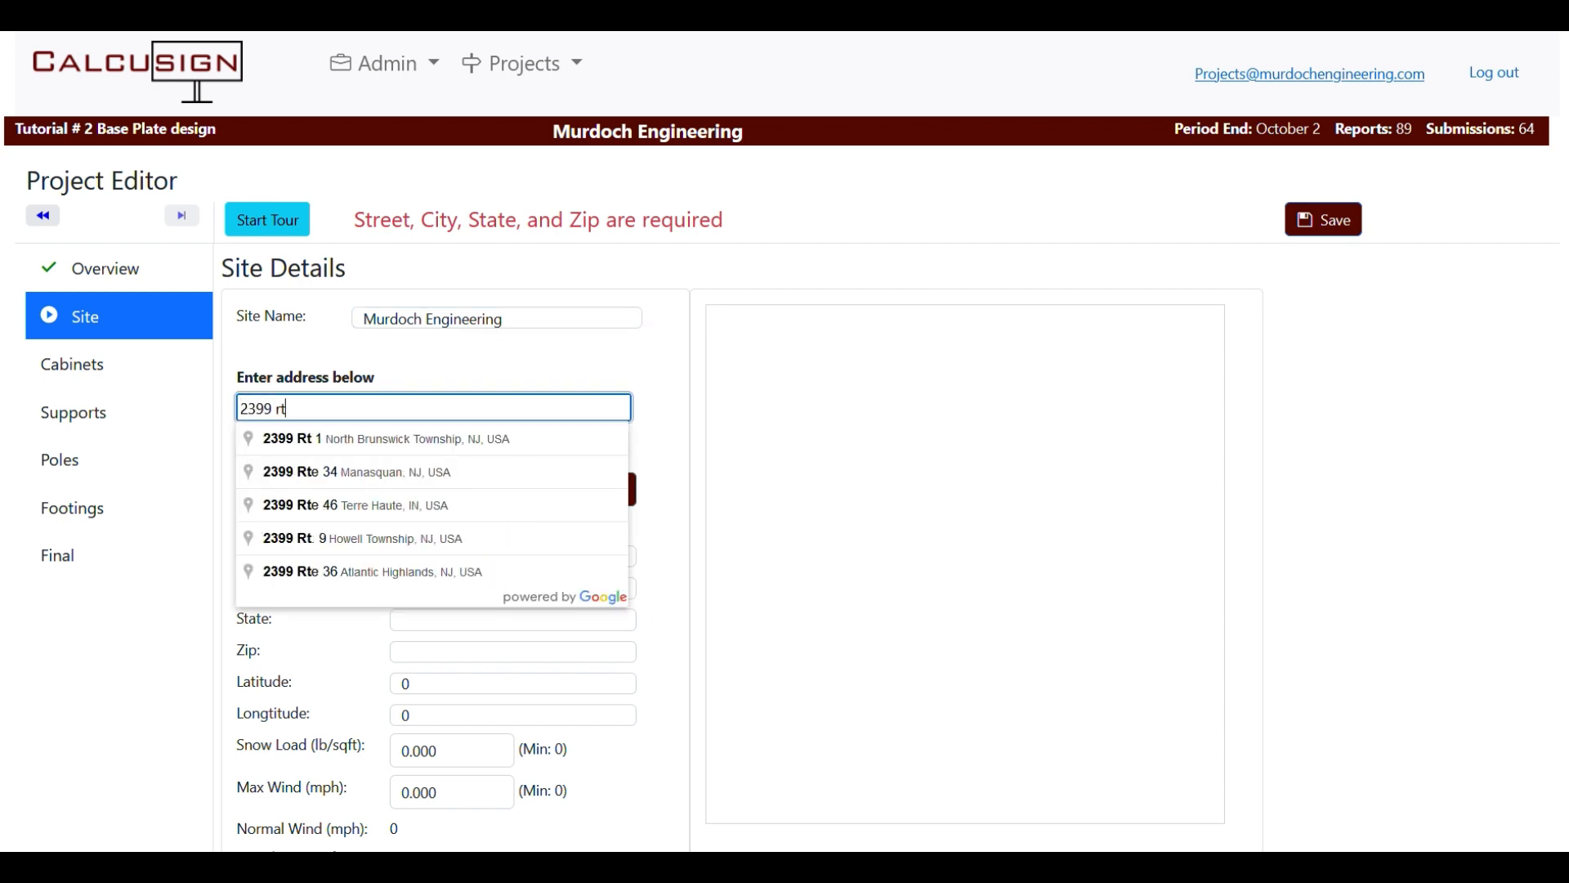
click(408, 472)
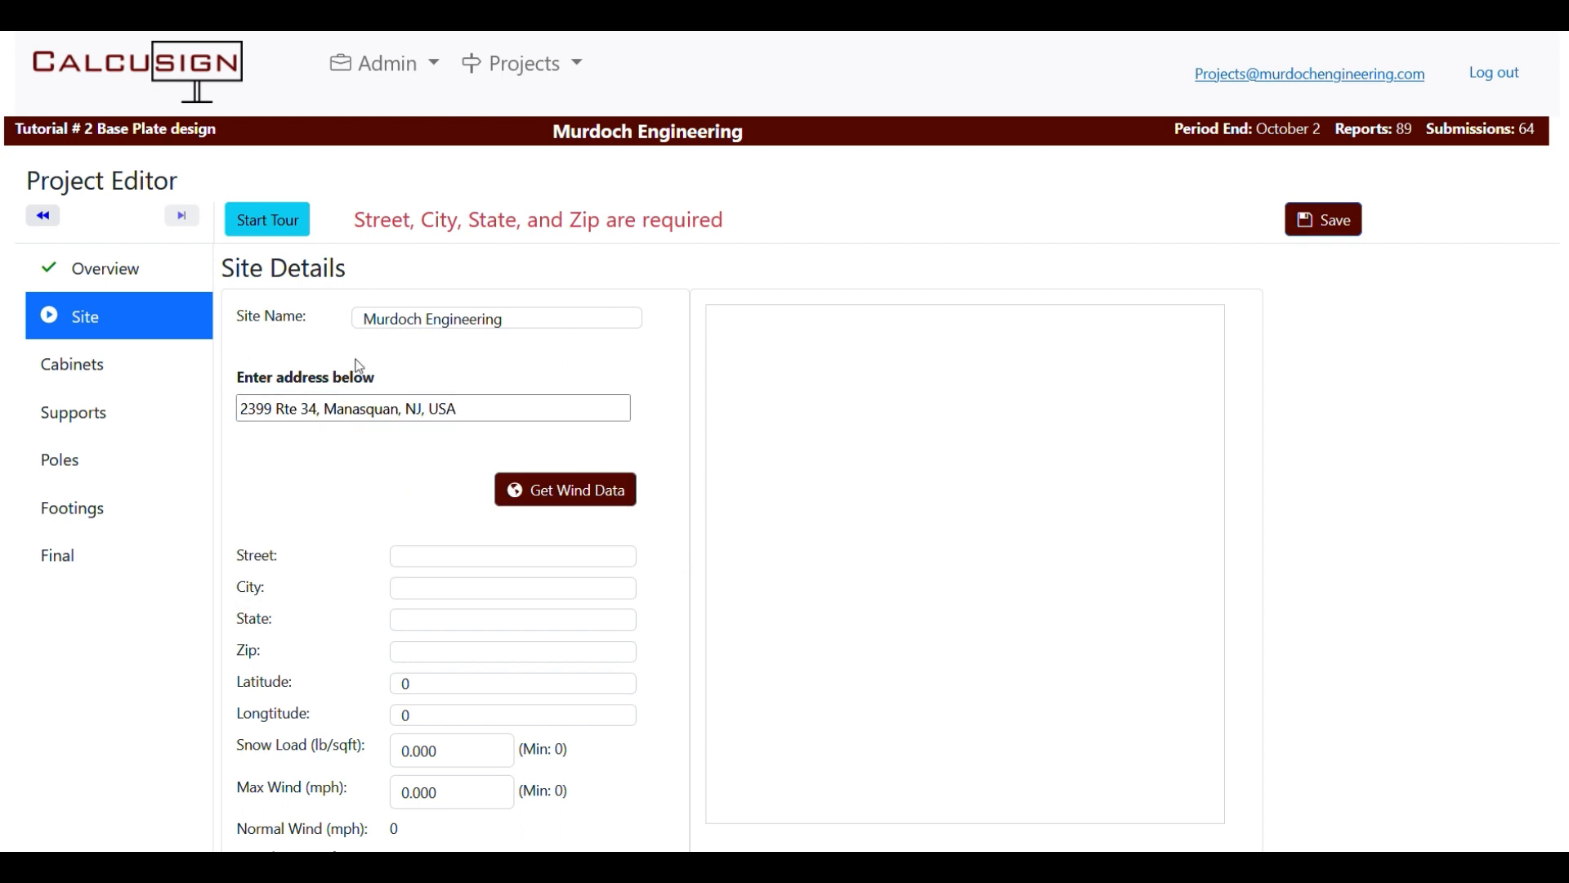
click(599, 496)
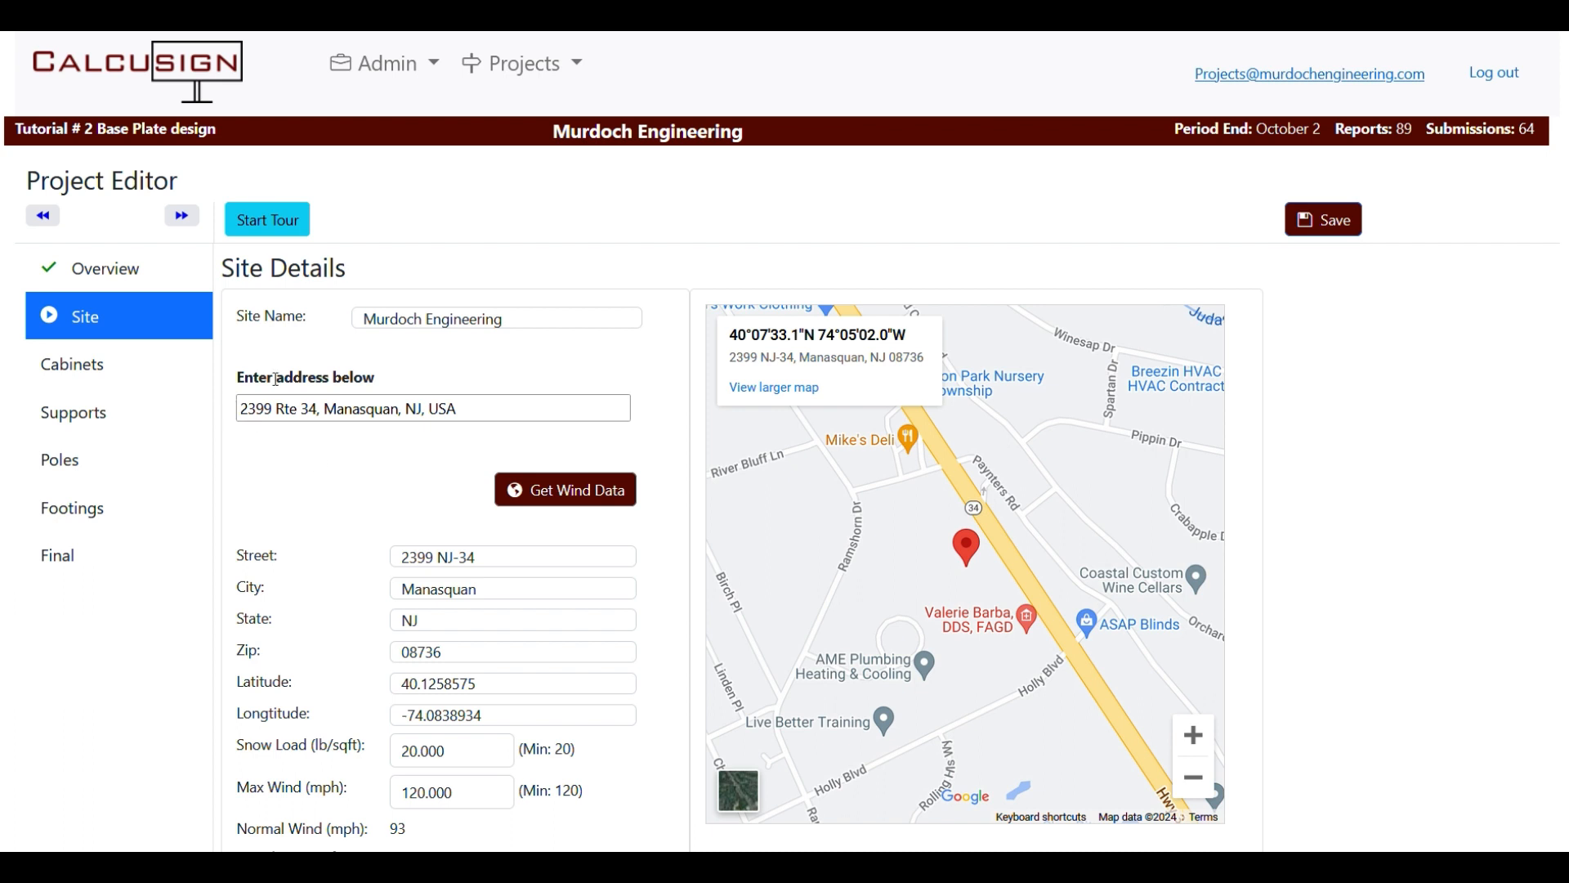
On the Cabinets step, set the top cabinet's top height to 20' 0" and its height to 3 ft.
click(182, 216)
right_click(181, 219)
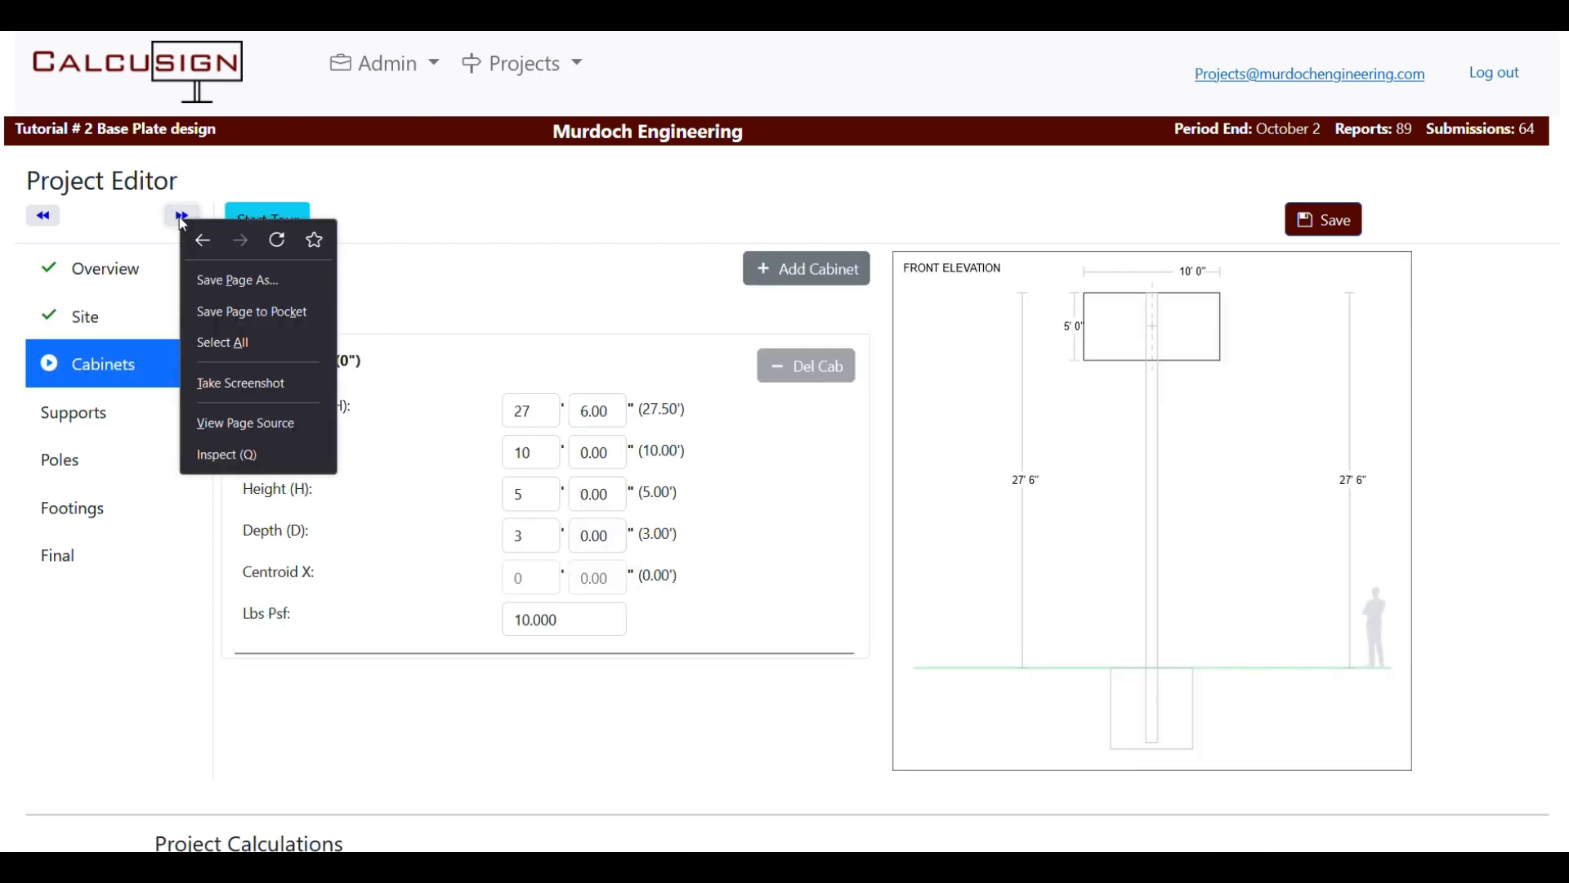
click(446, 220)
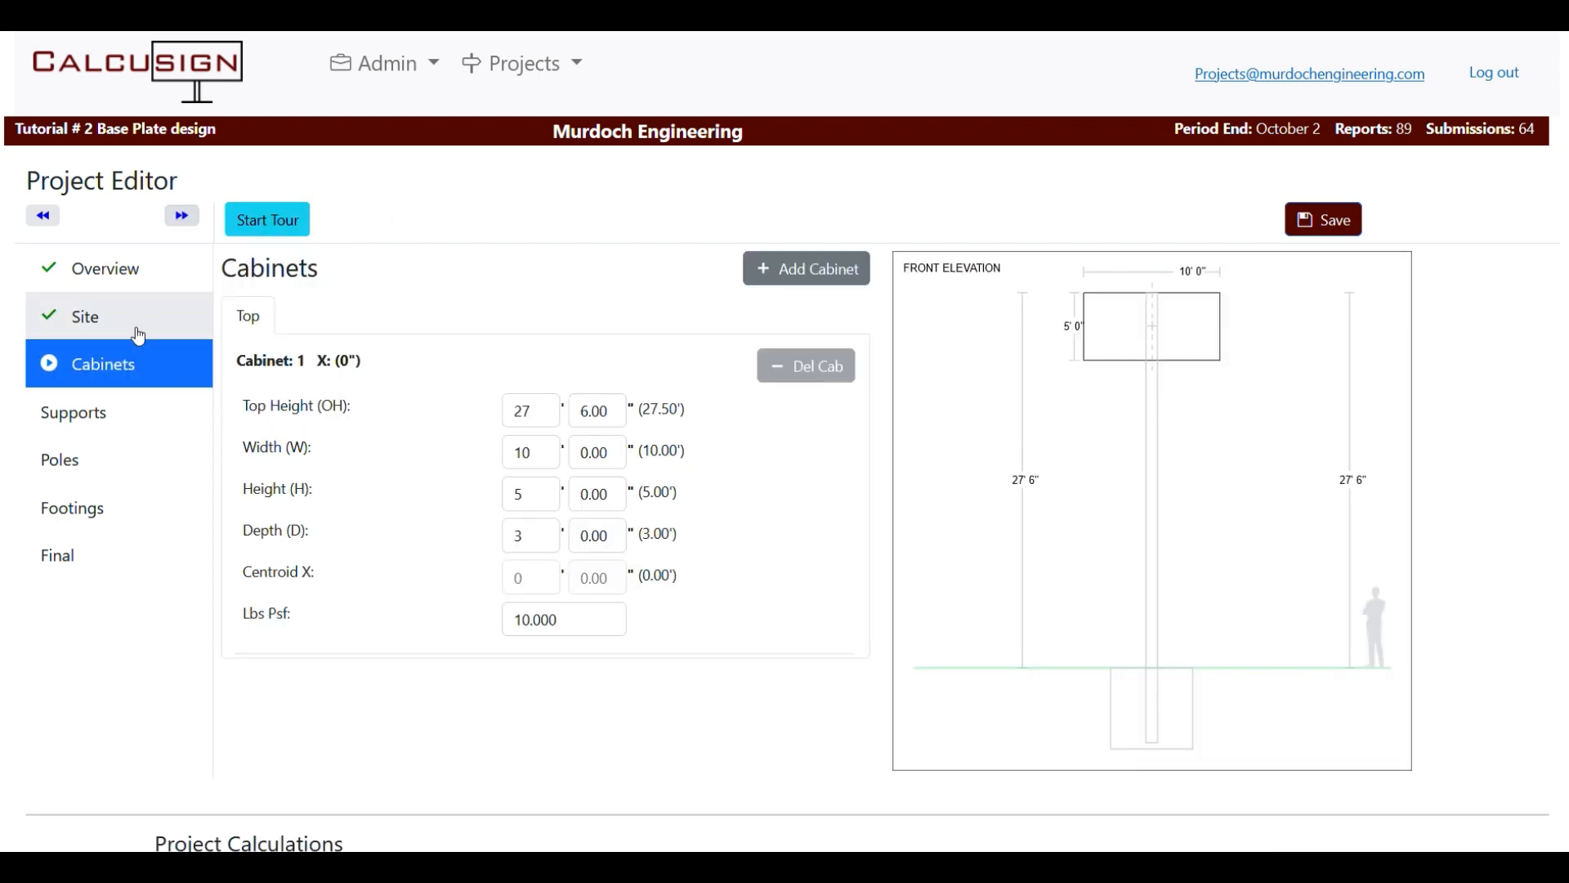
click(811, 270)
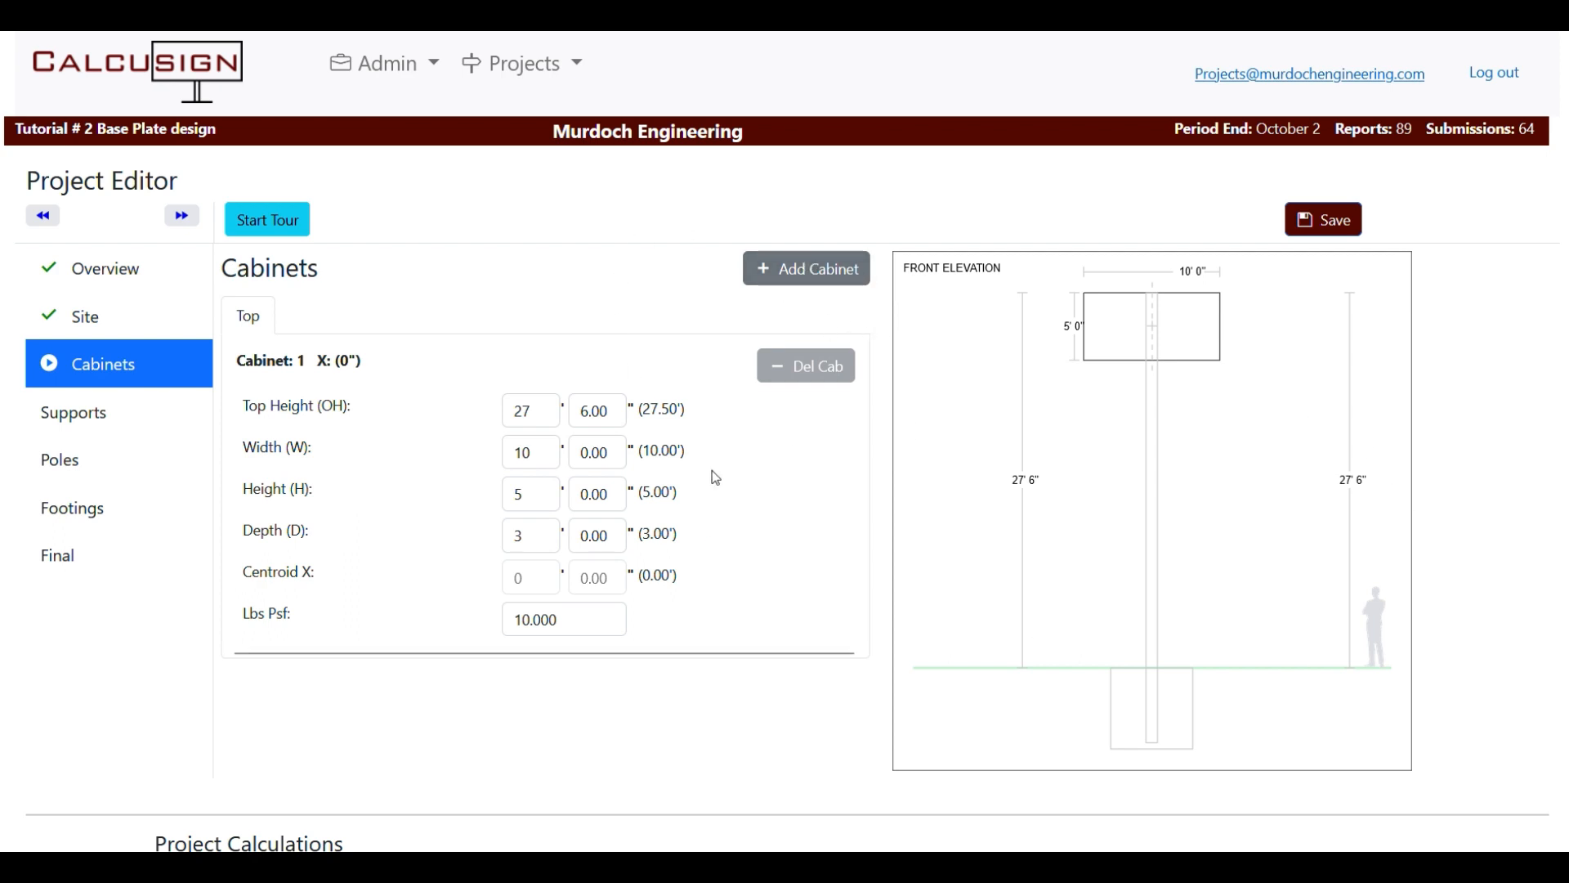
double_click(536, 414)
text(20)
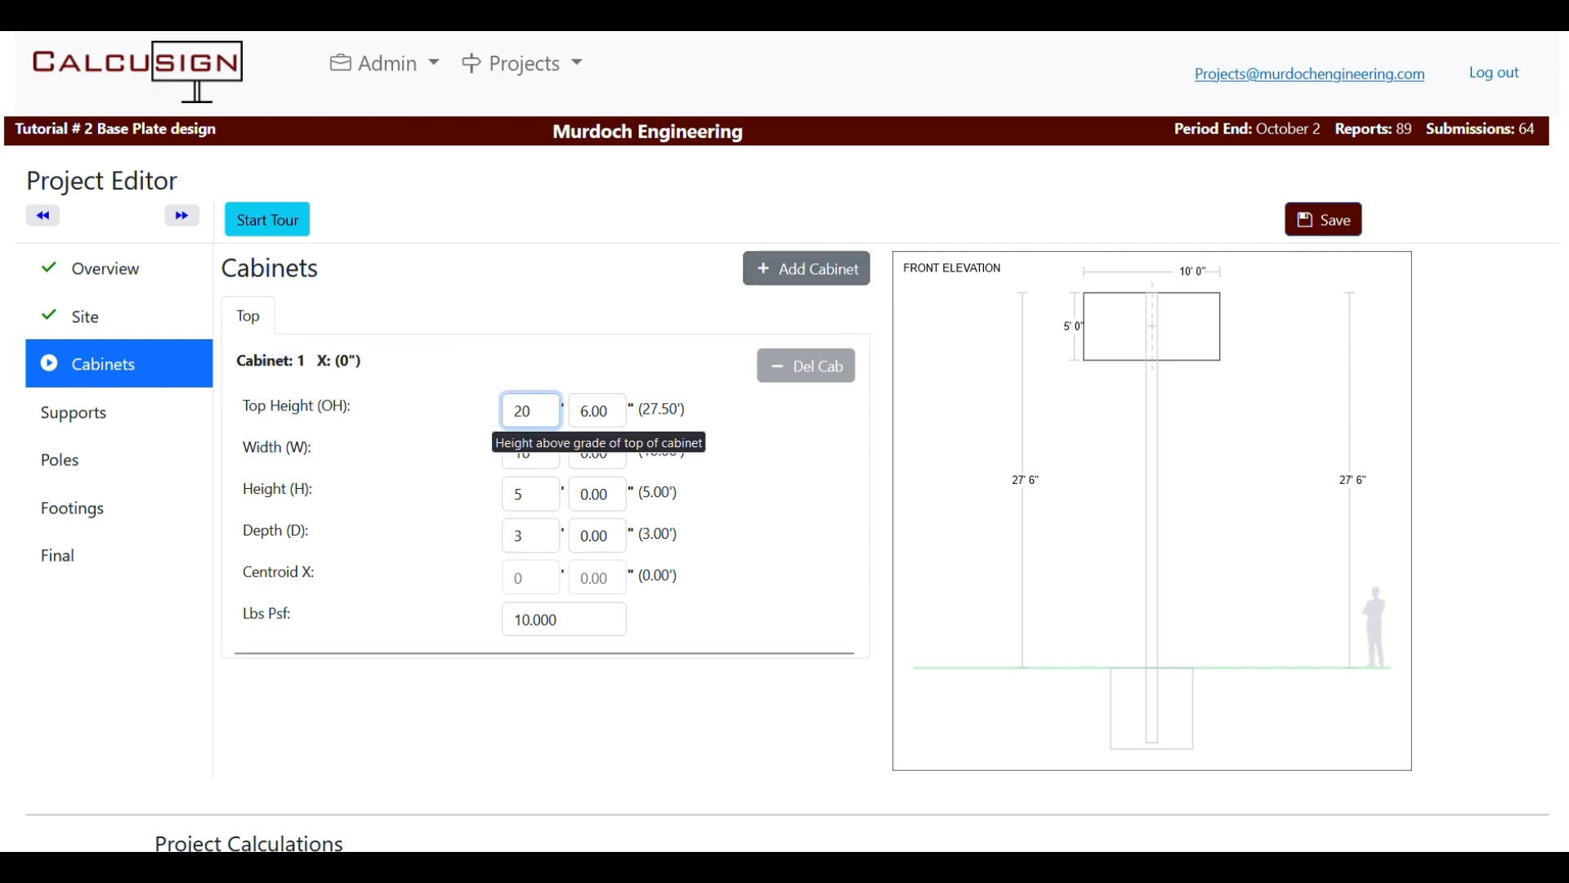
key(Tab)
text(0)
key(Tab)
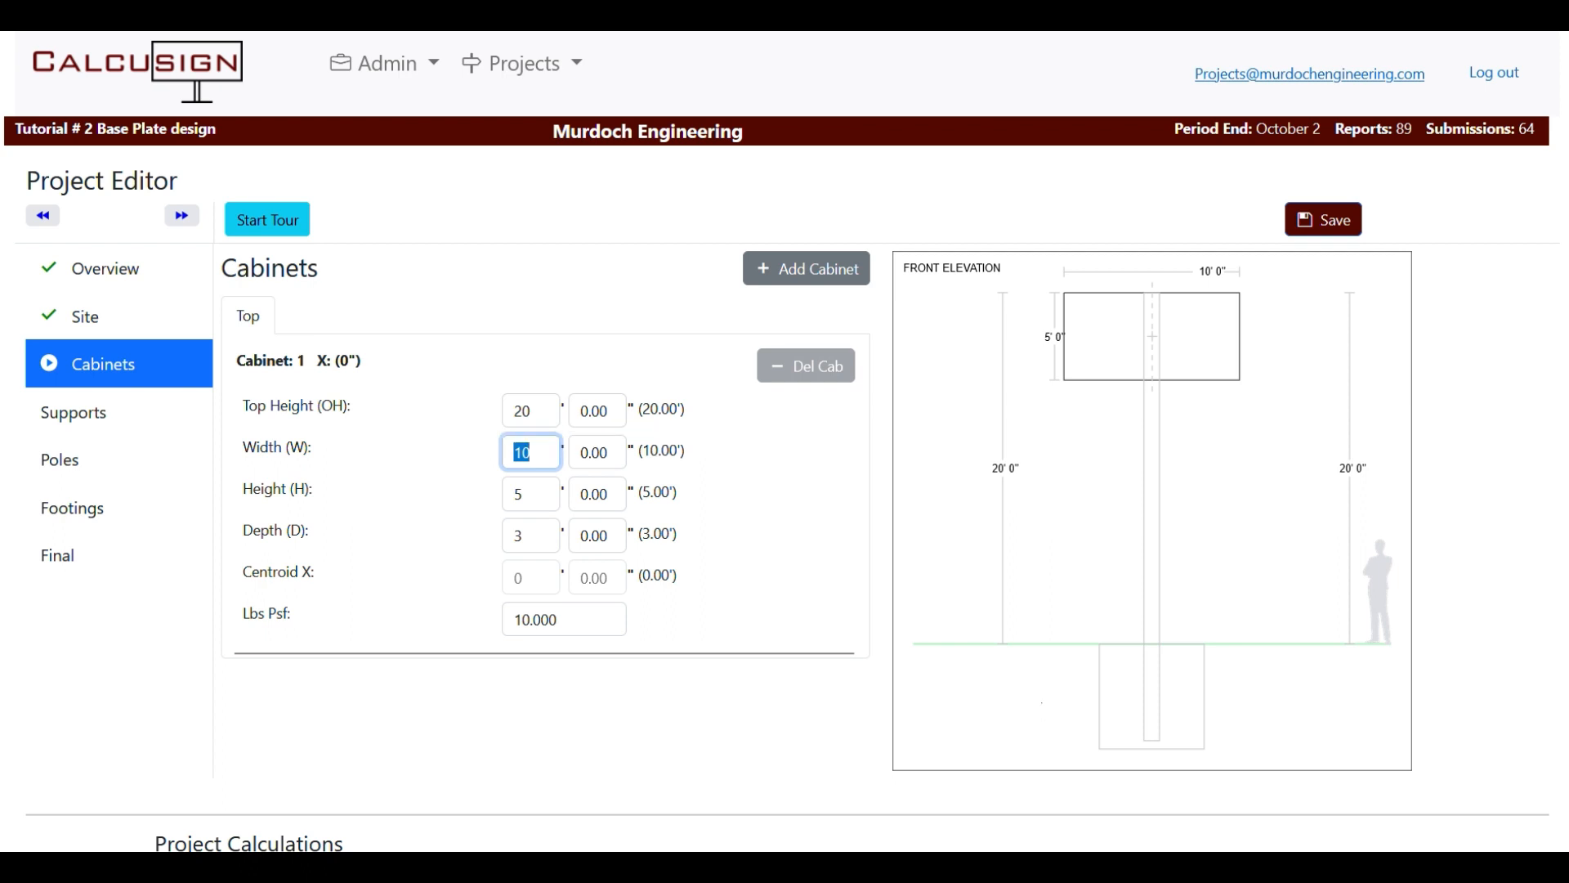
text(8)
key(Tab)
key(Tab)
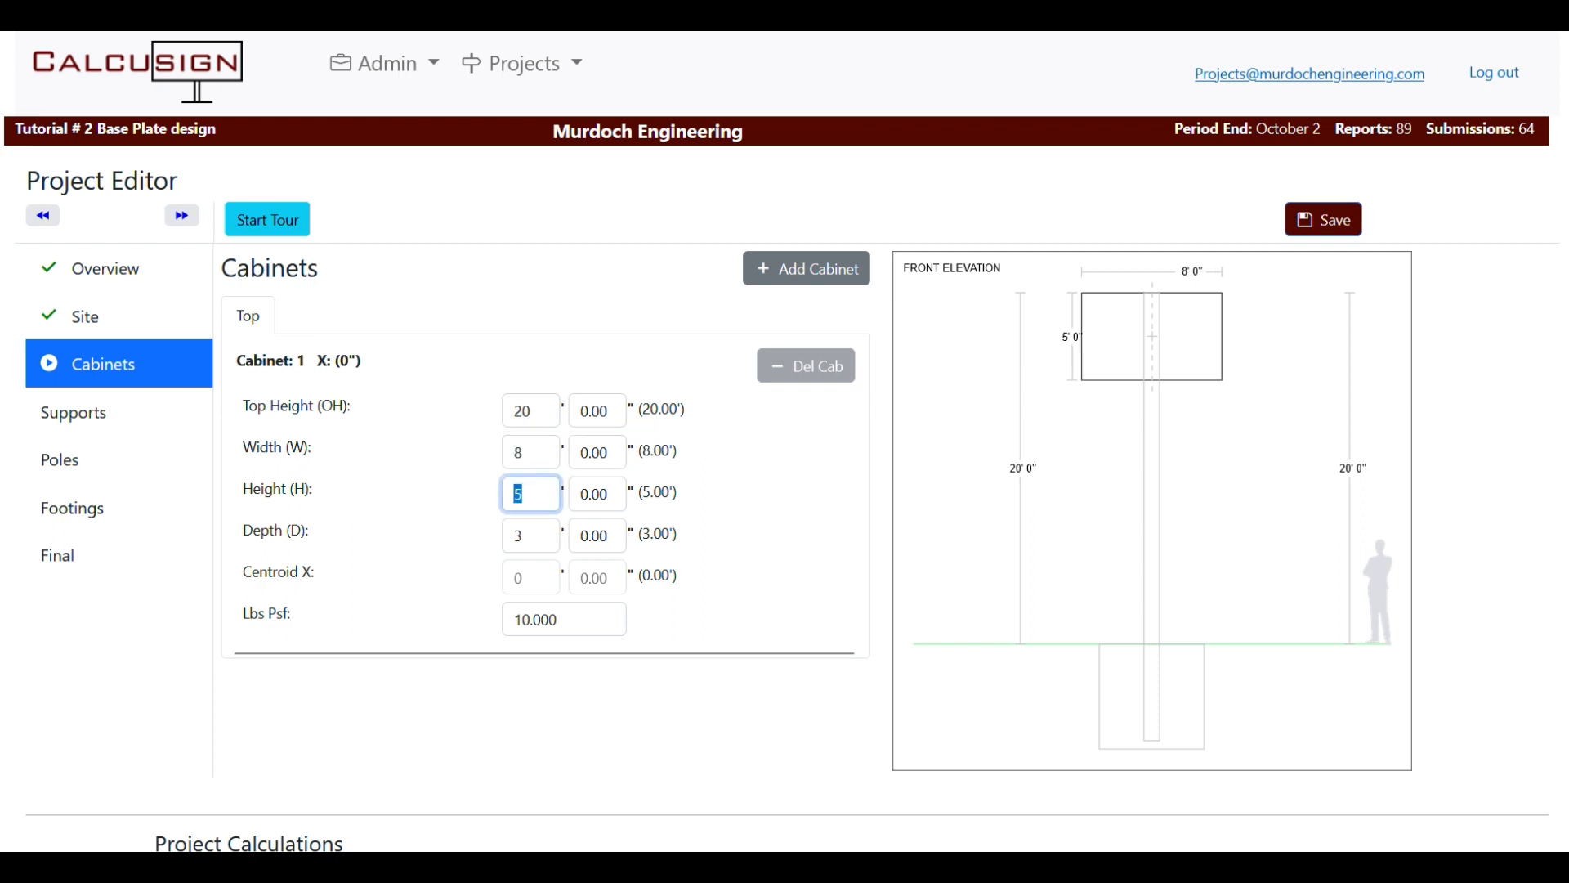
text(3)
key(Tab)
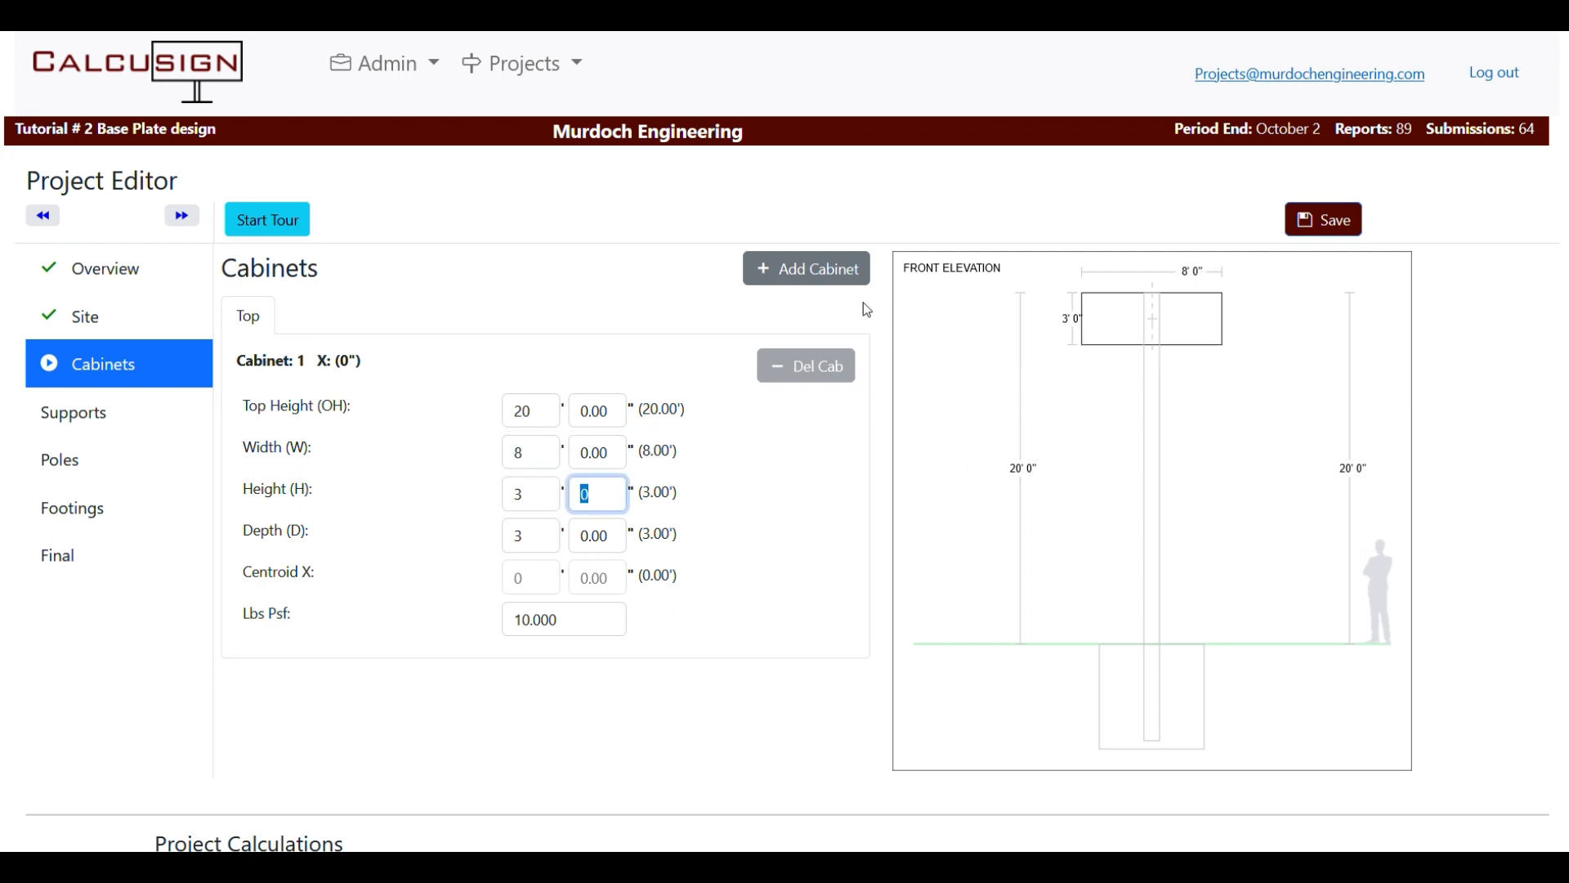
Add a second cabinet with a 6 ft width, then add a third cabinet.
click(803, 280)
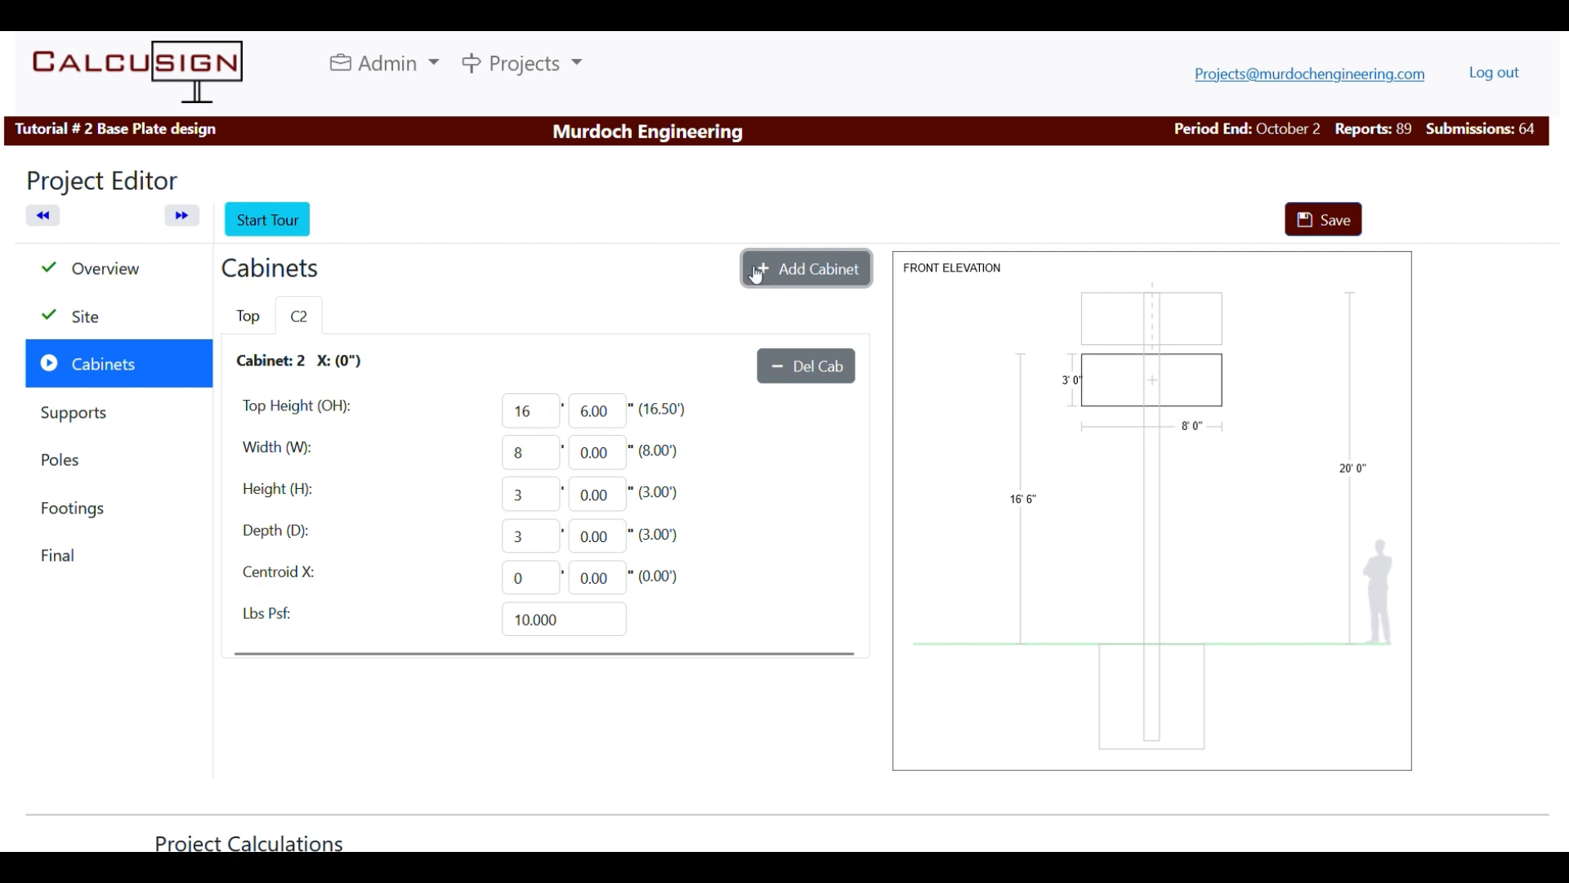
click(529, 452)
text(6)
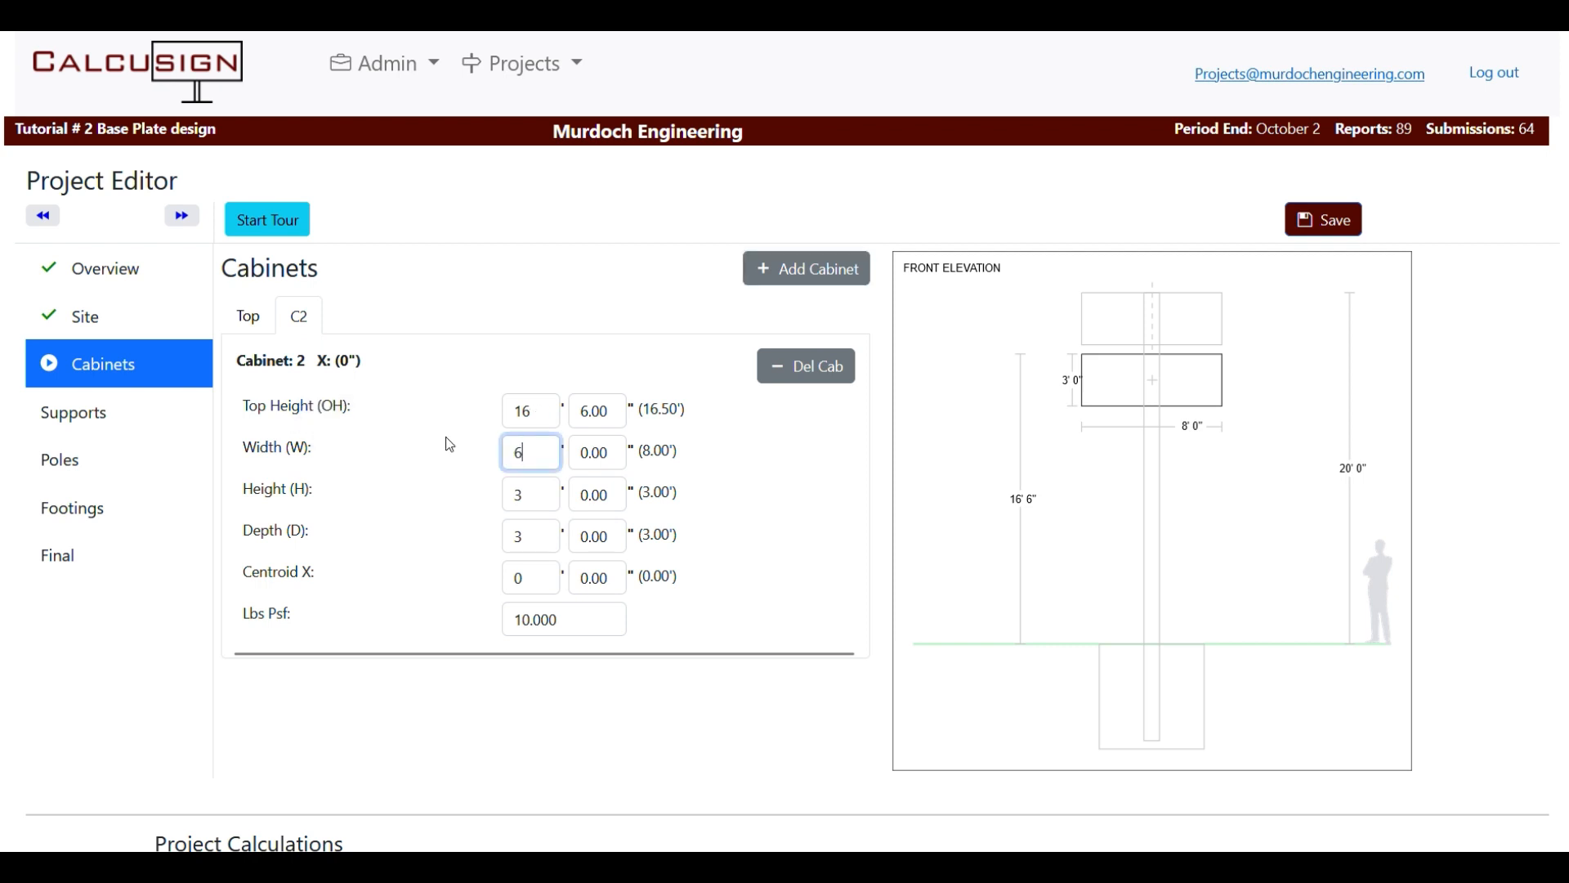
key(Tab)
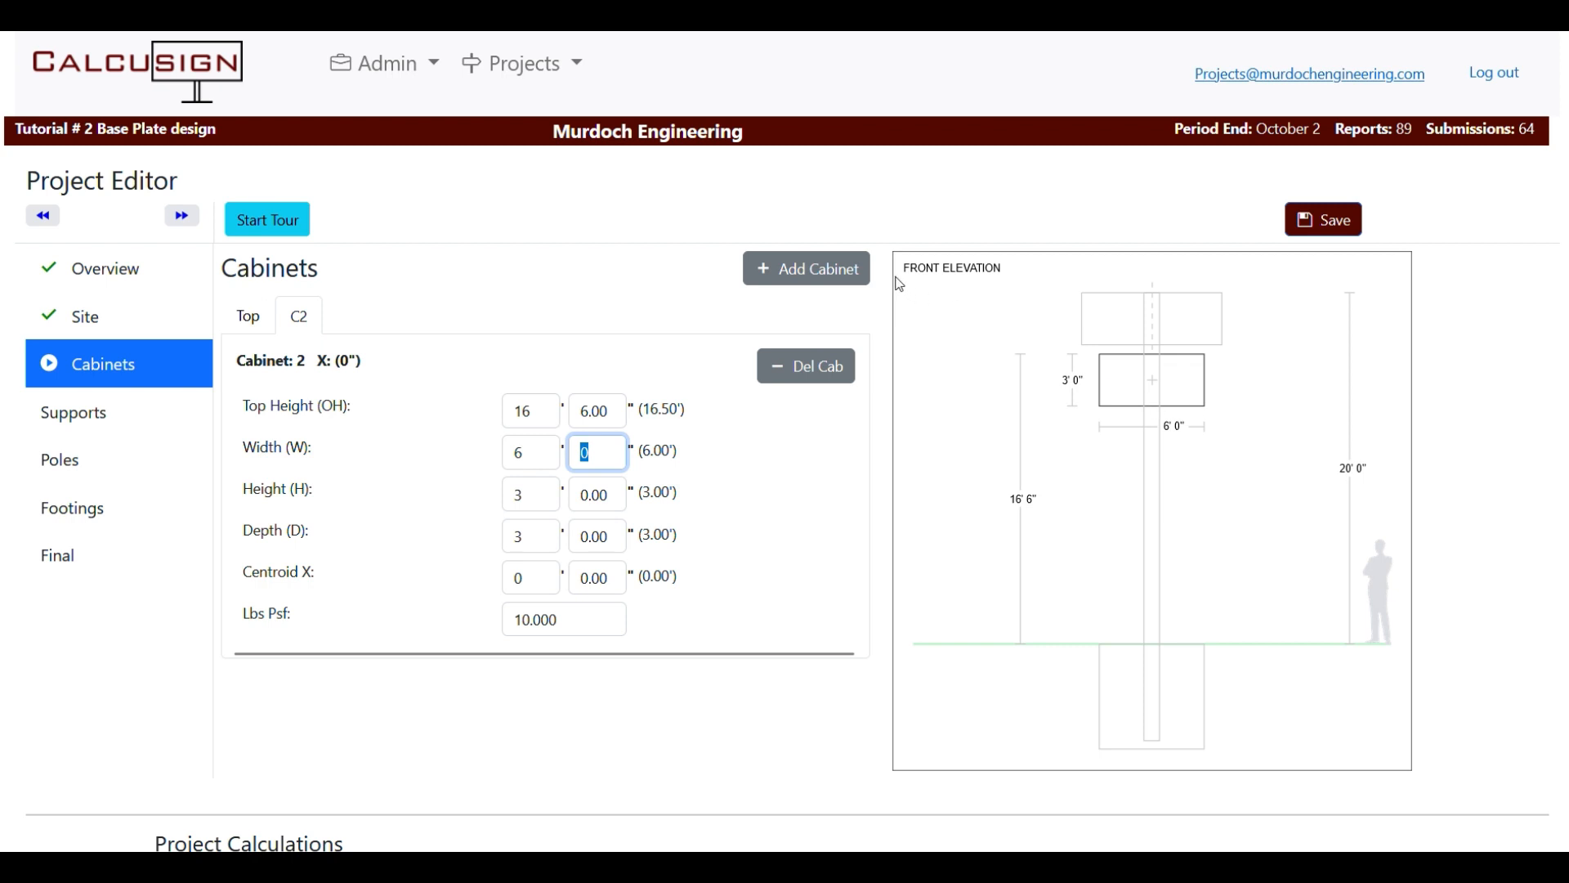
click(789, 268)
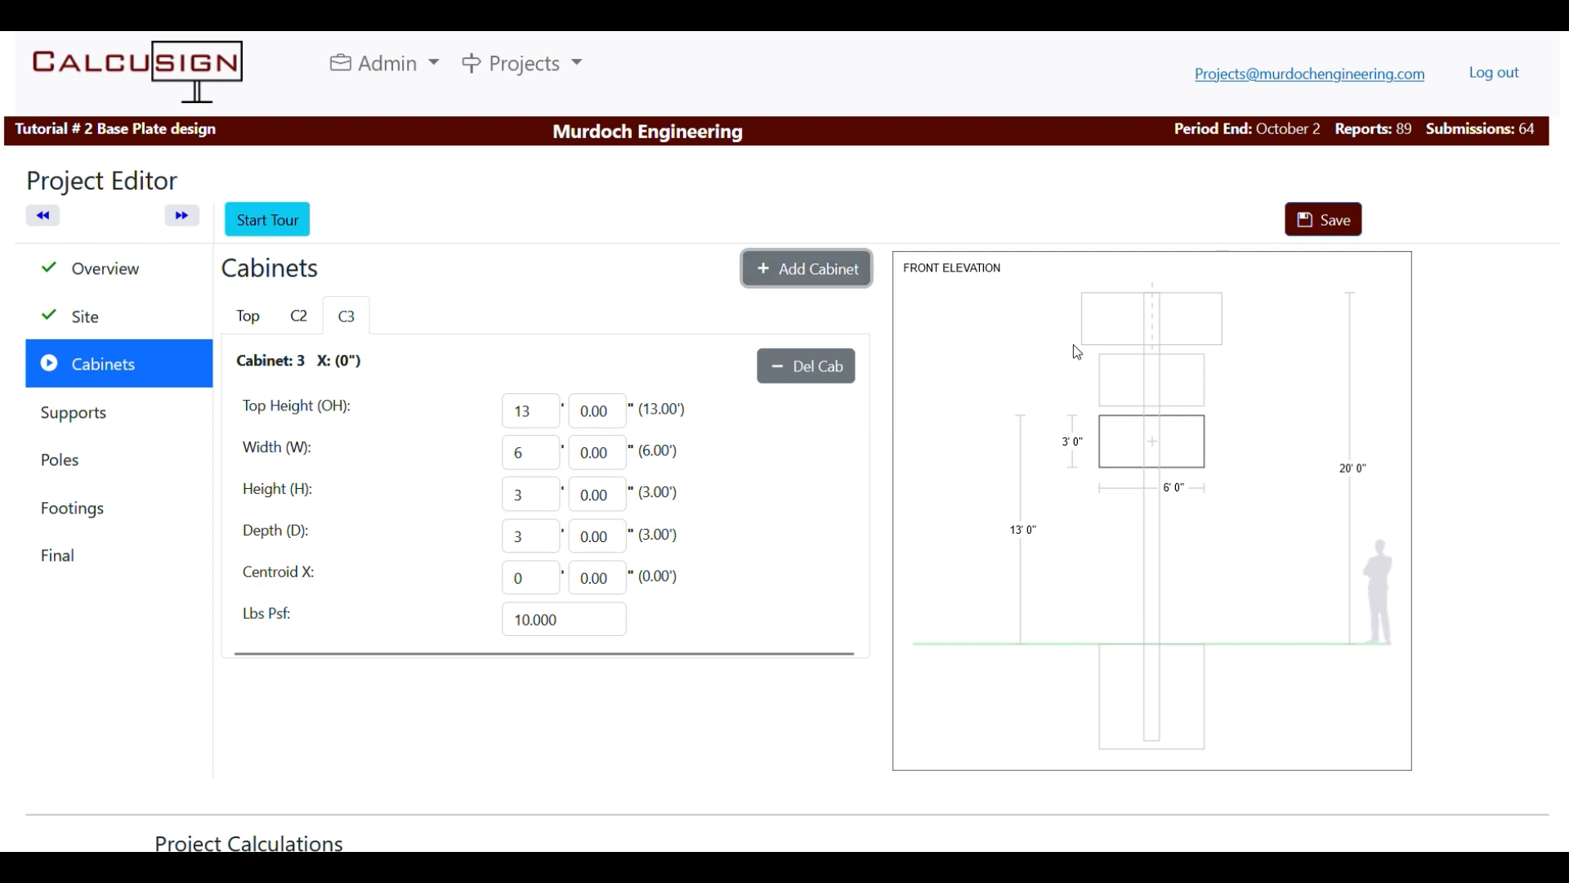
Review the C2 and Top cabinet tabs to confirm their dimensions.
click(183, 215)
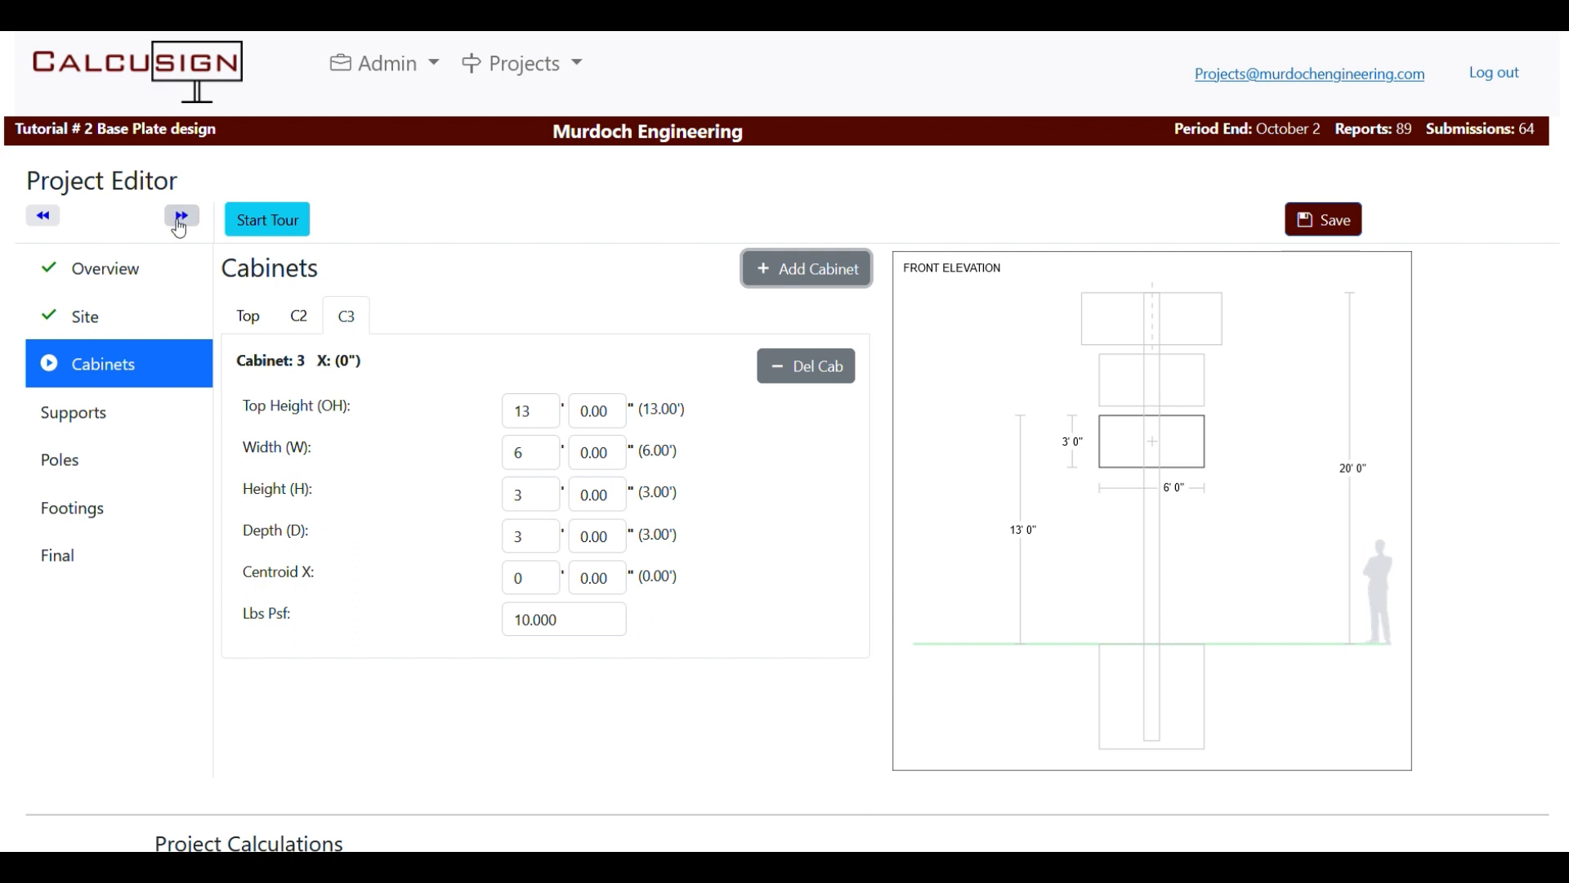
click(306, 325)
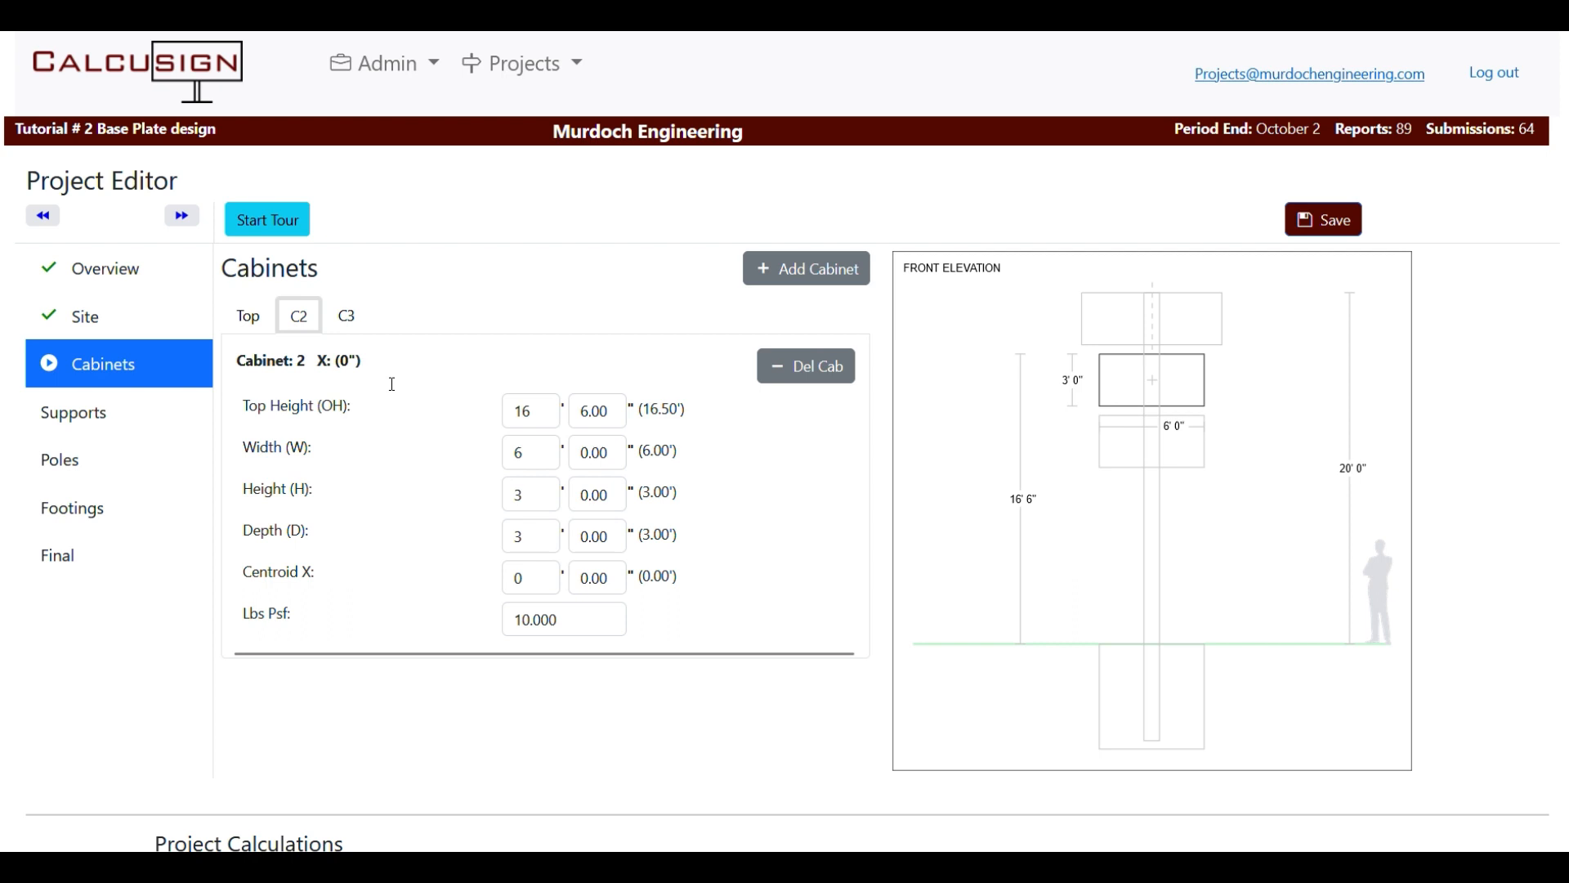
click(249, 319)
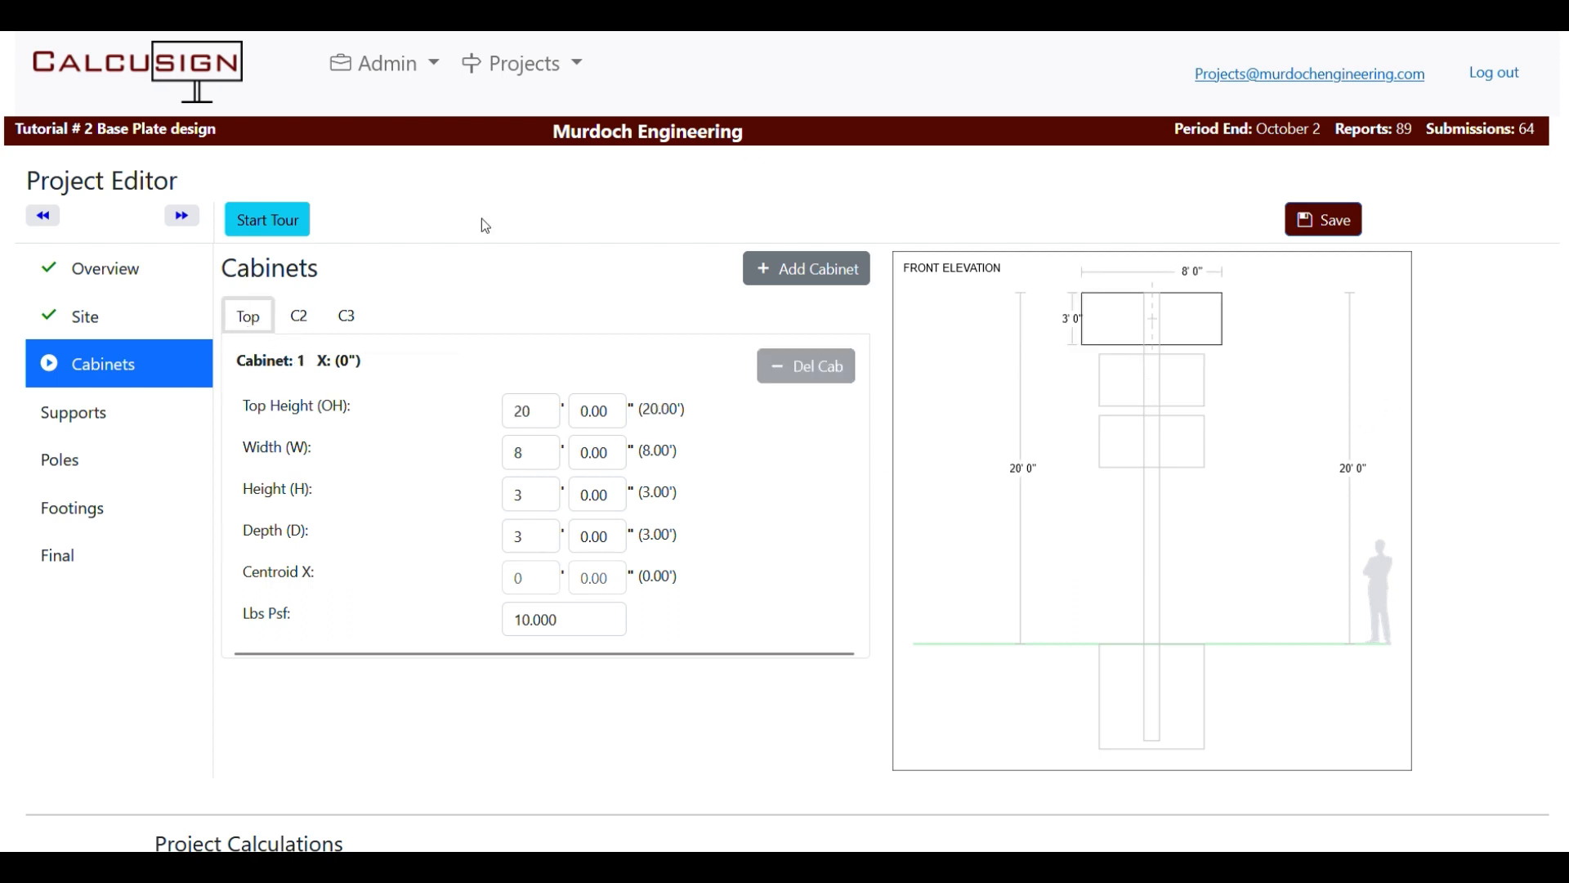
On the Supports step, change the single steel support's type to Base Plate.
click(191, 224)
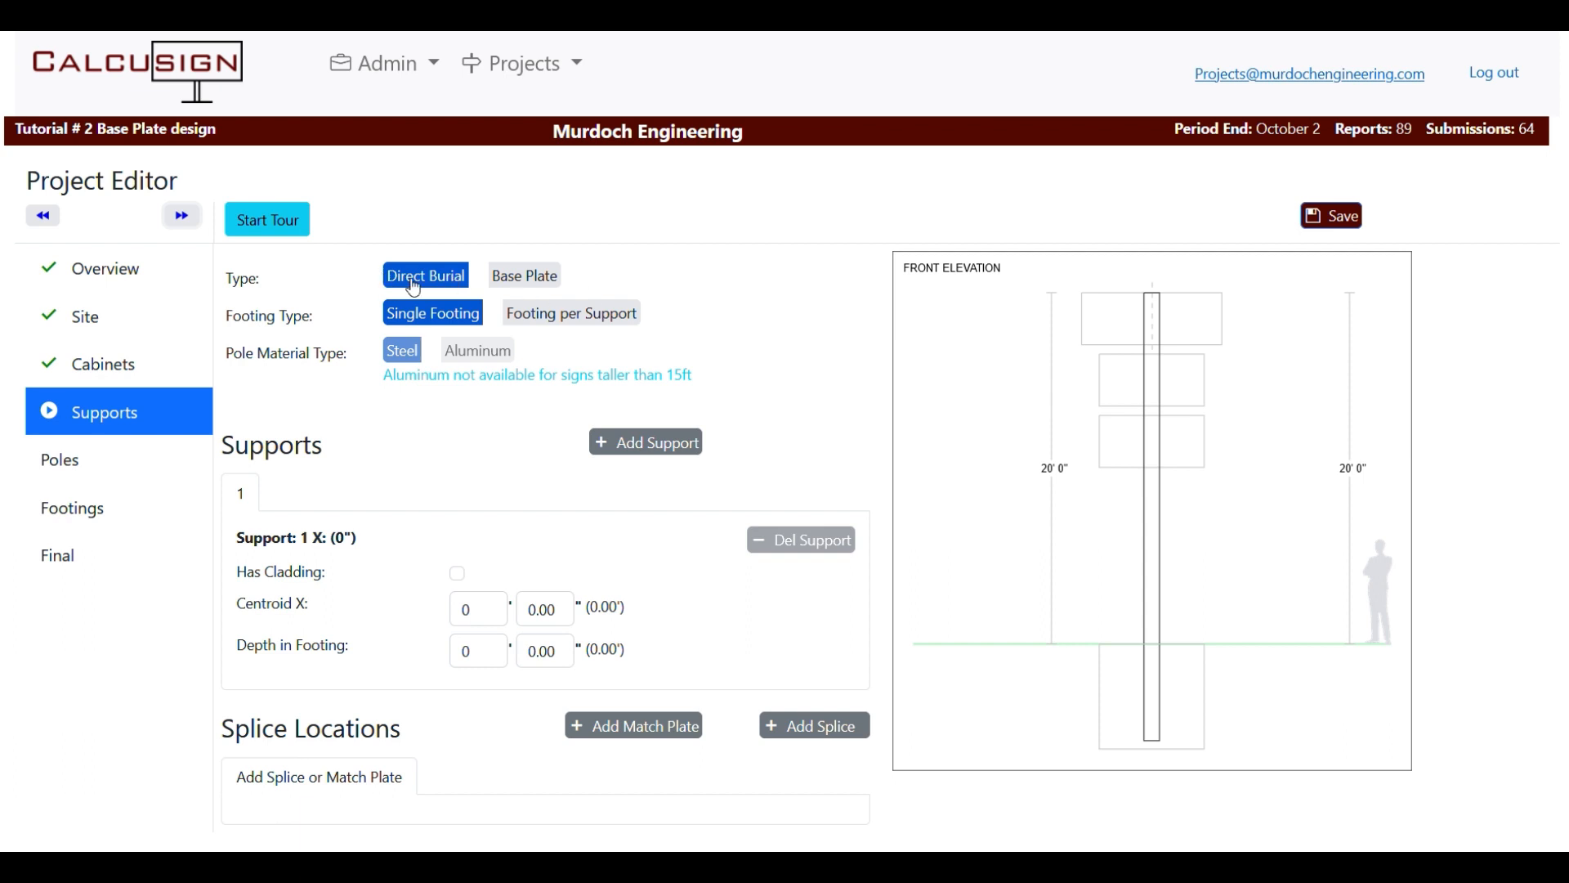
click(539, 278)
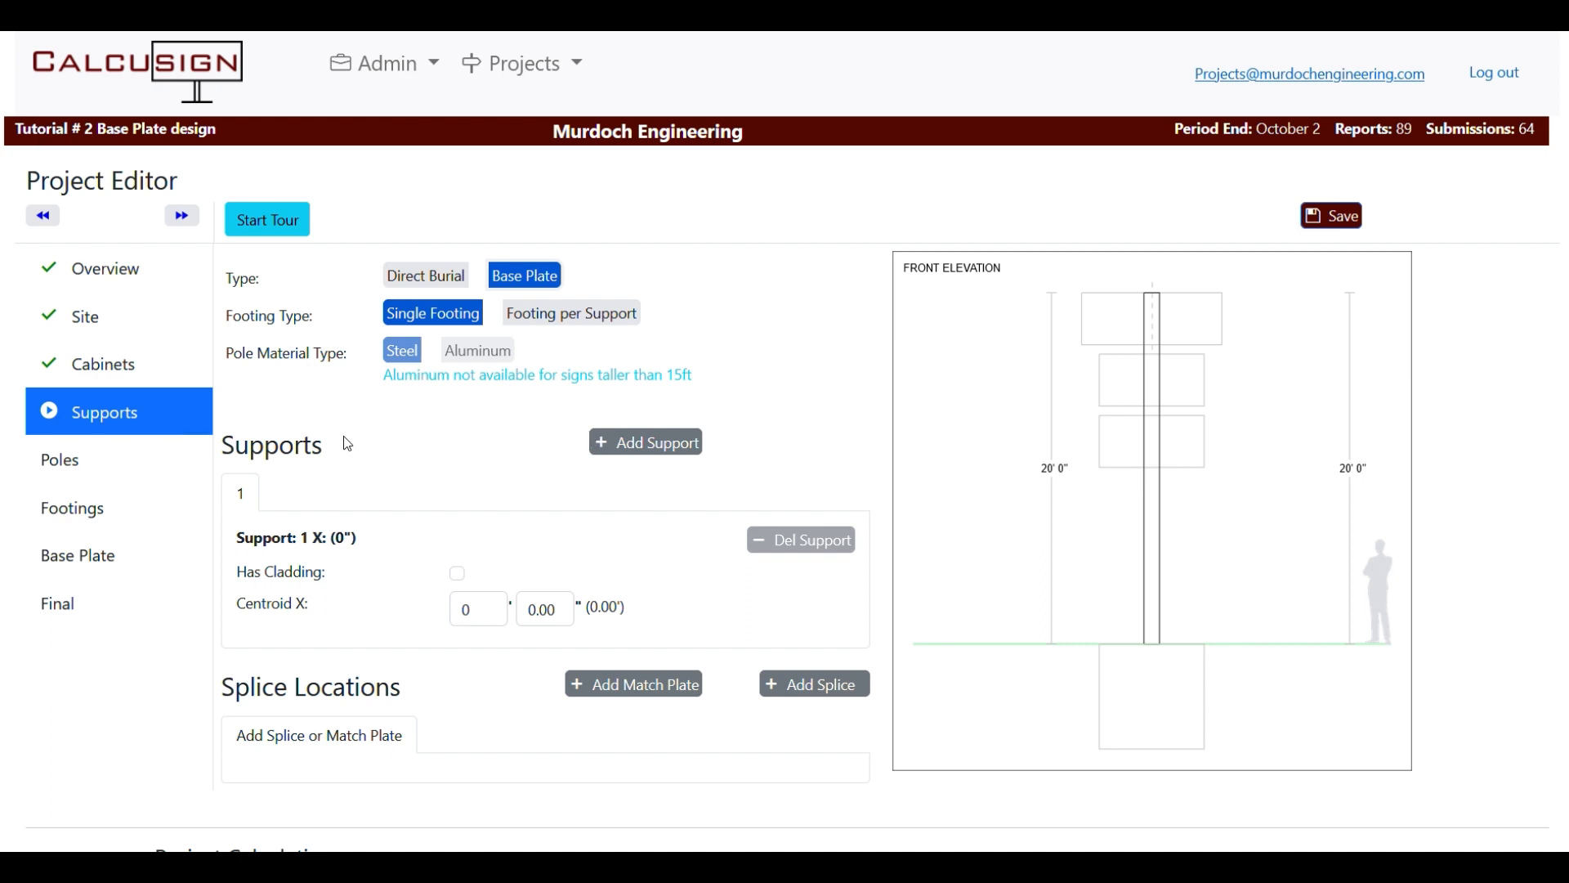
Make the pole a PIPE section with AISC shape Pipe6XXS in A36 steel.
click(183, 217)
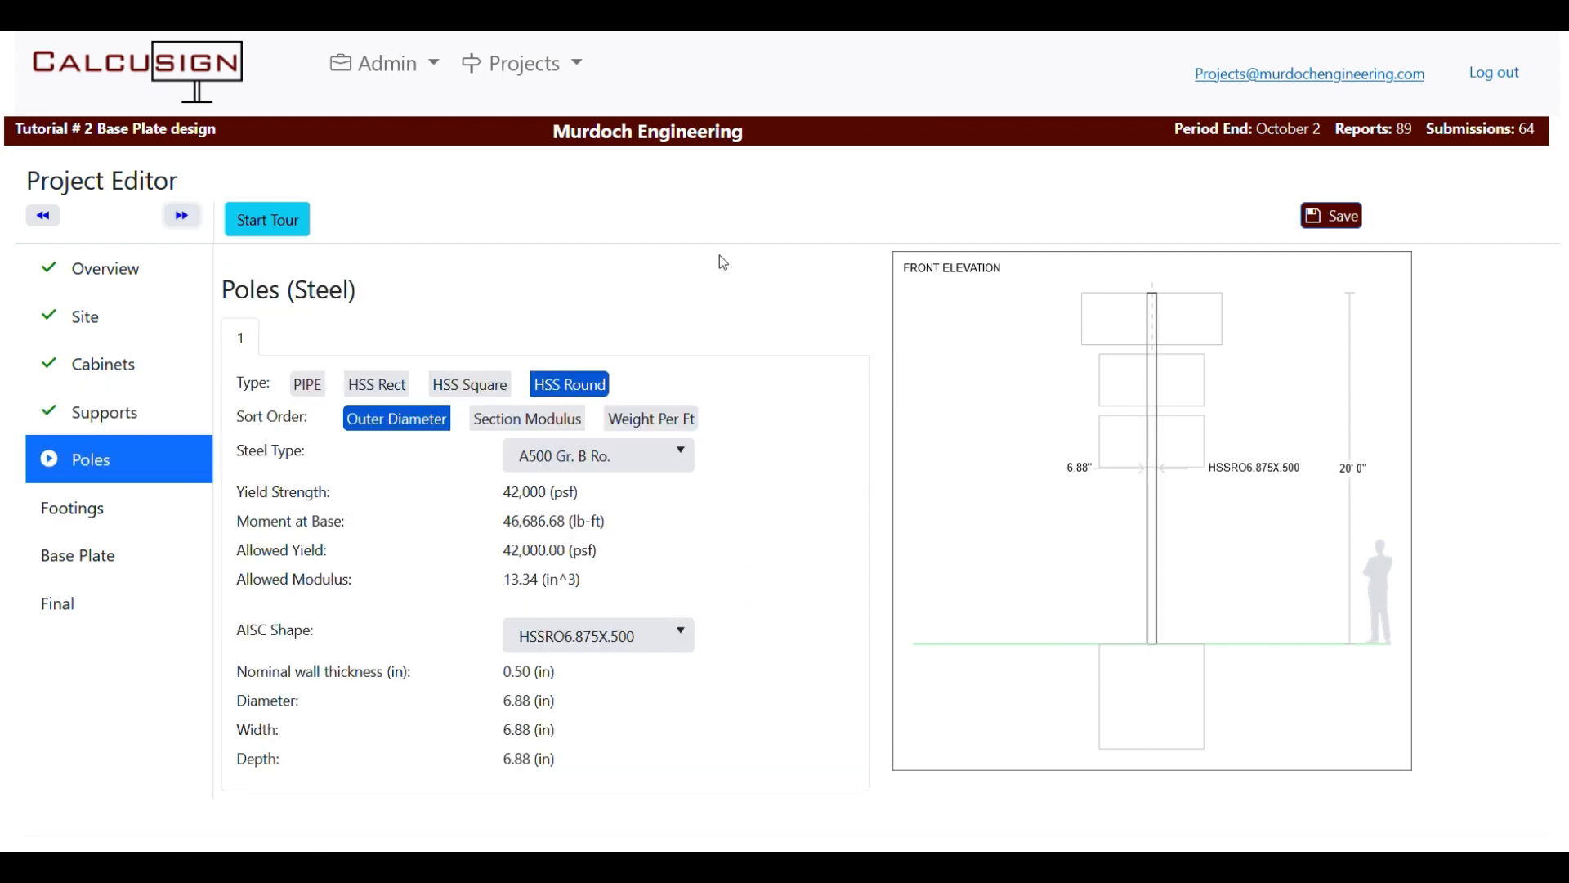
click(322, 390)
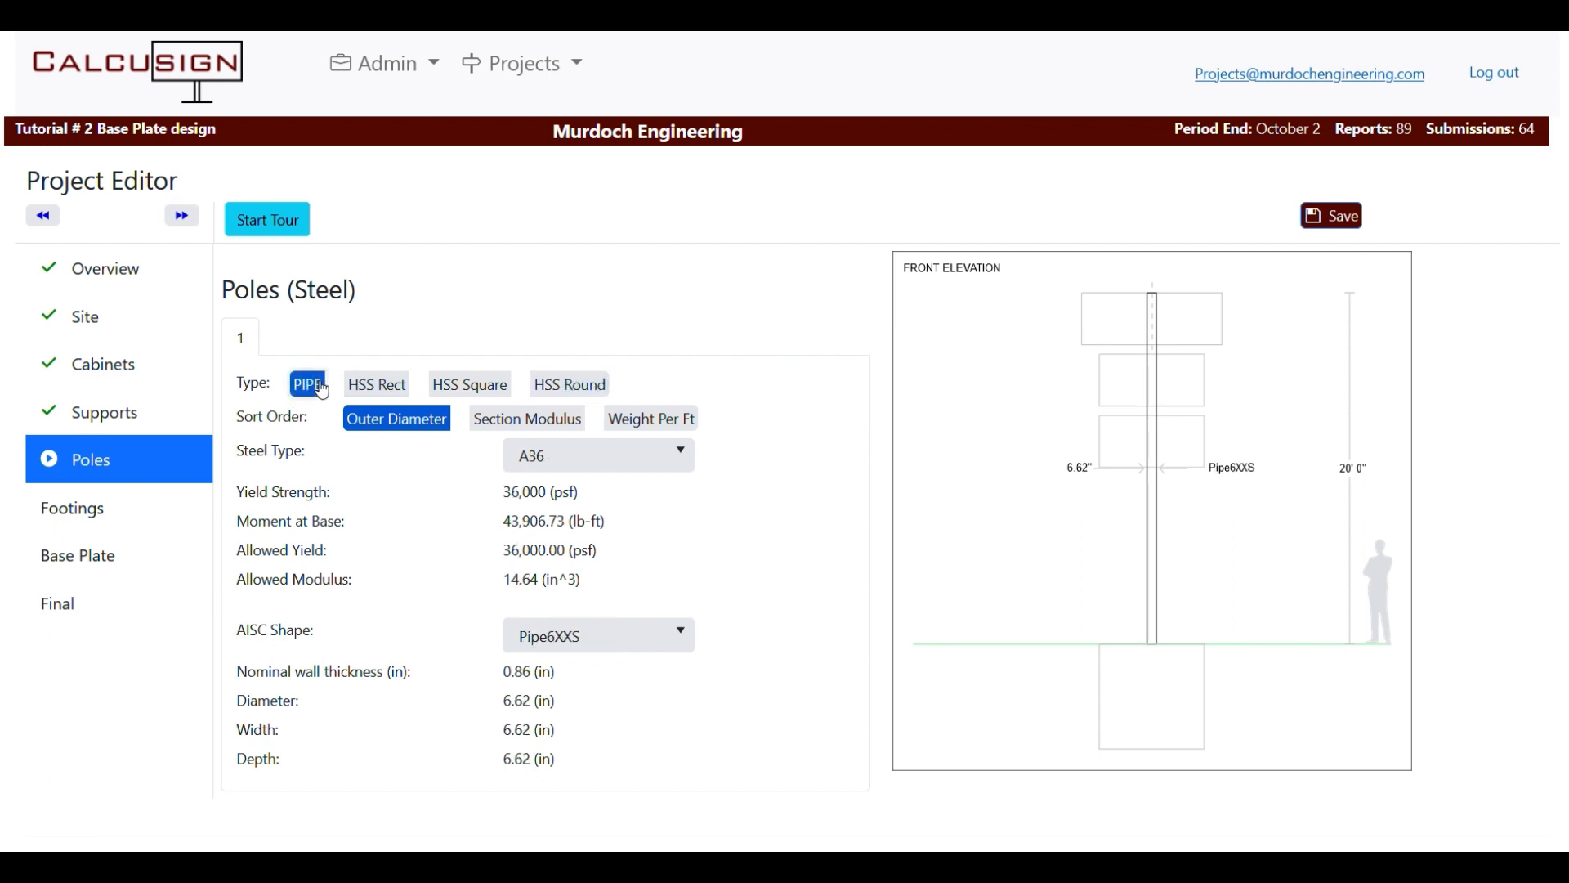
click(670, 648)
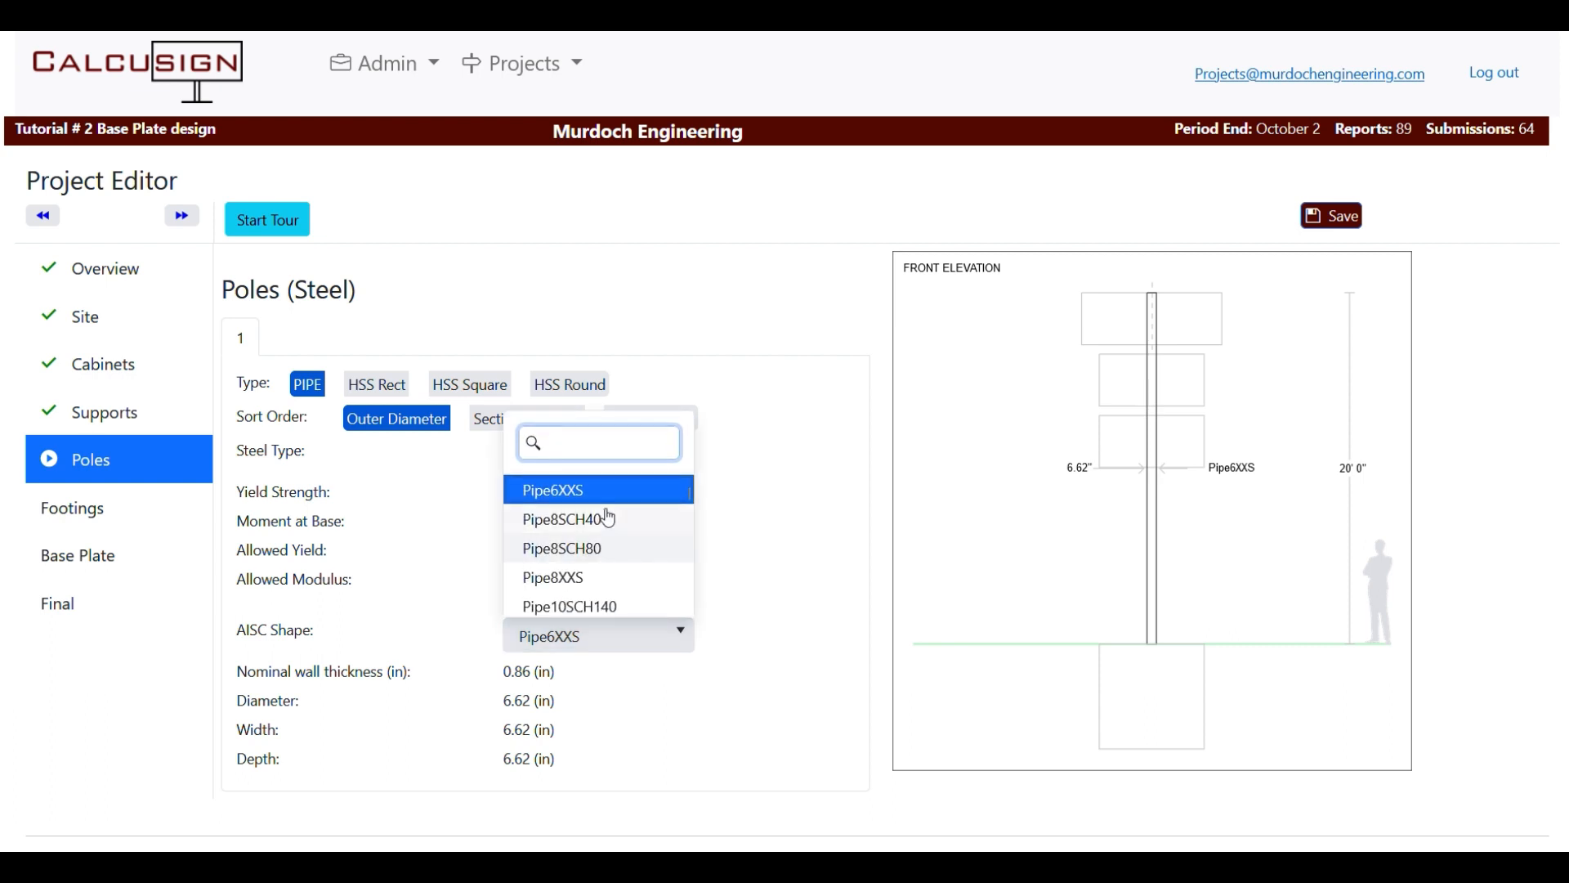
scroll(618, 550, down, 2)
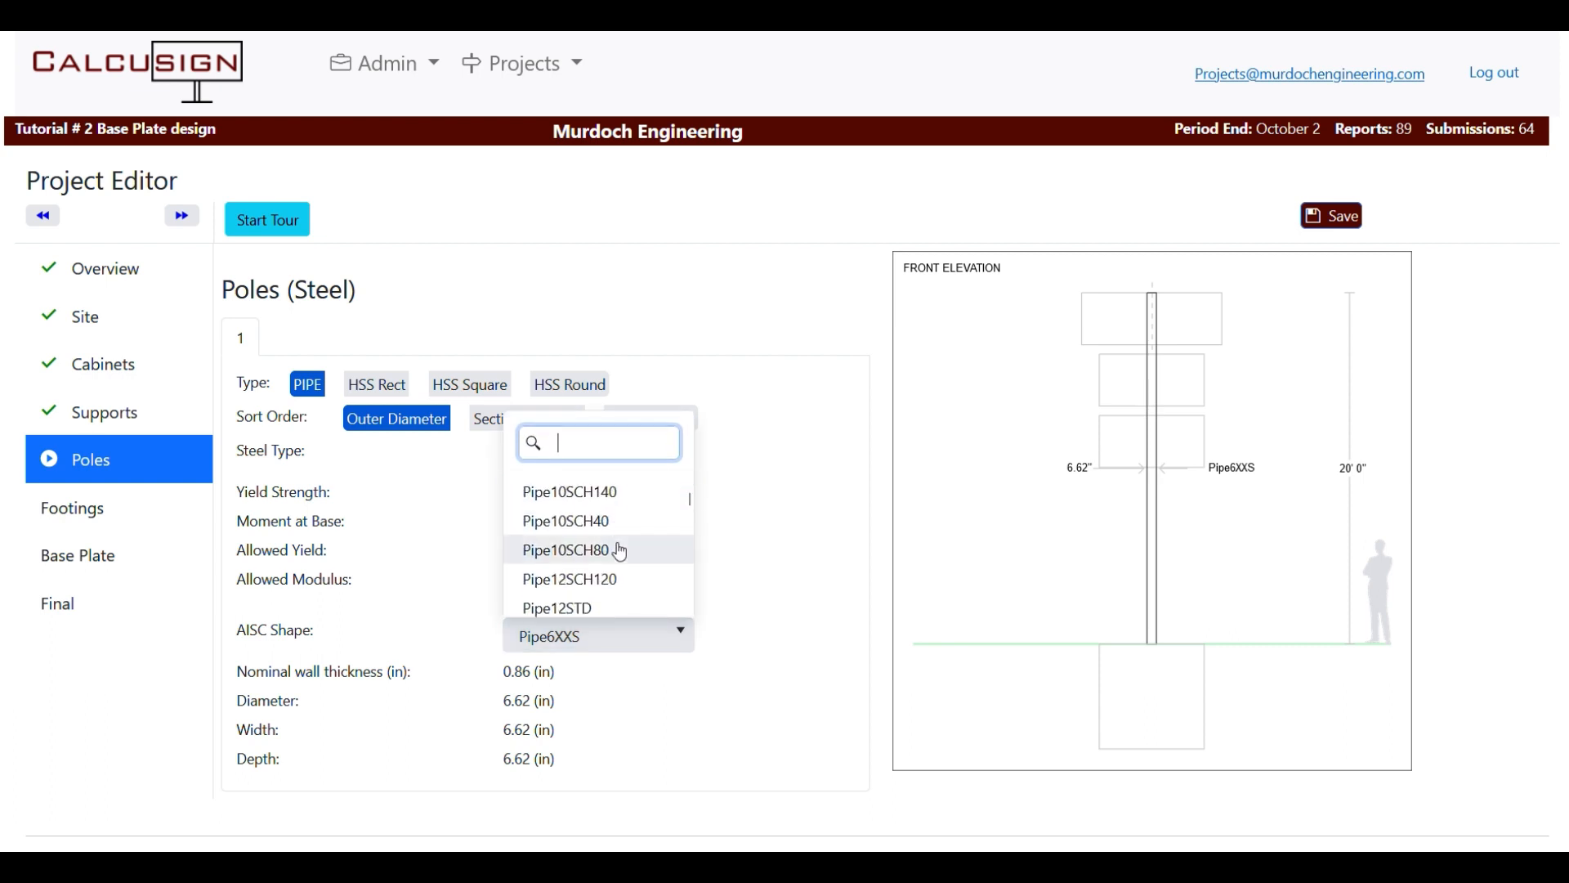
scroll(621, 552, down, 4)
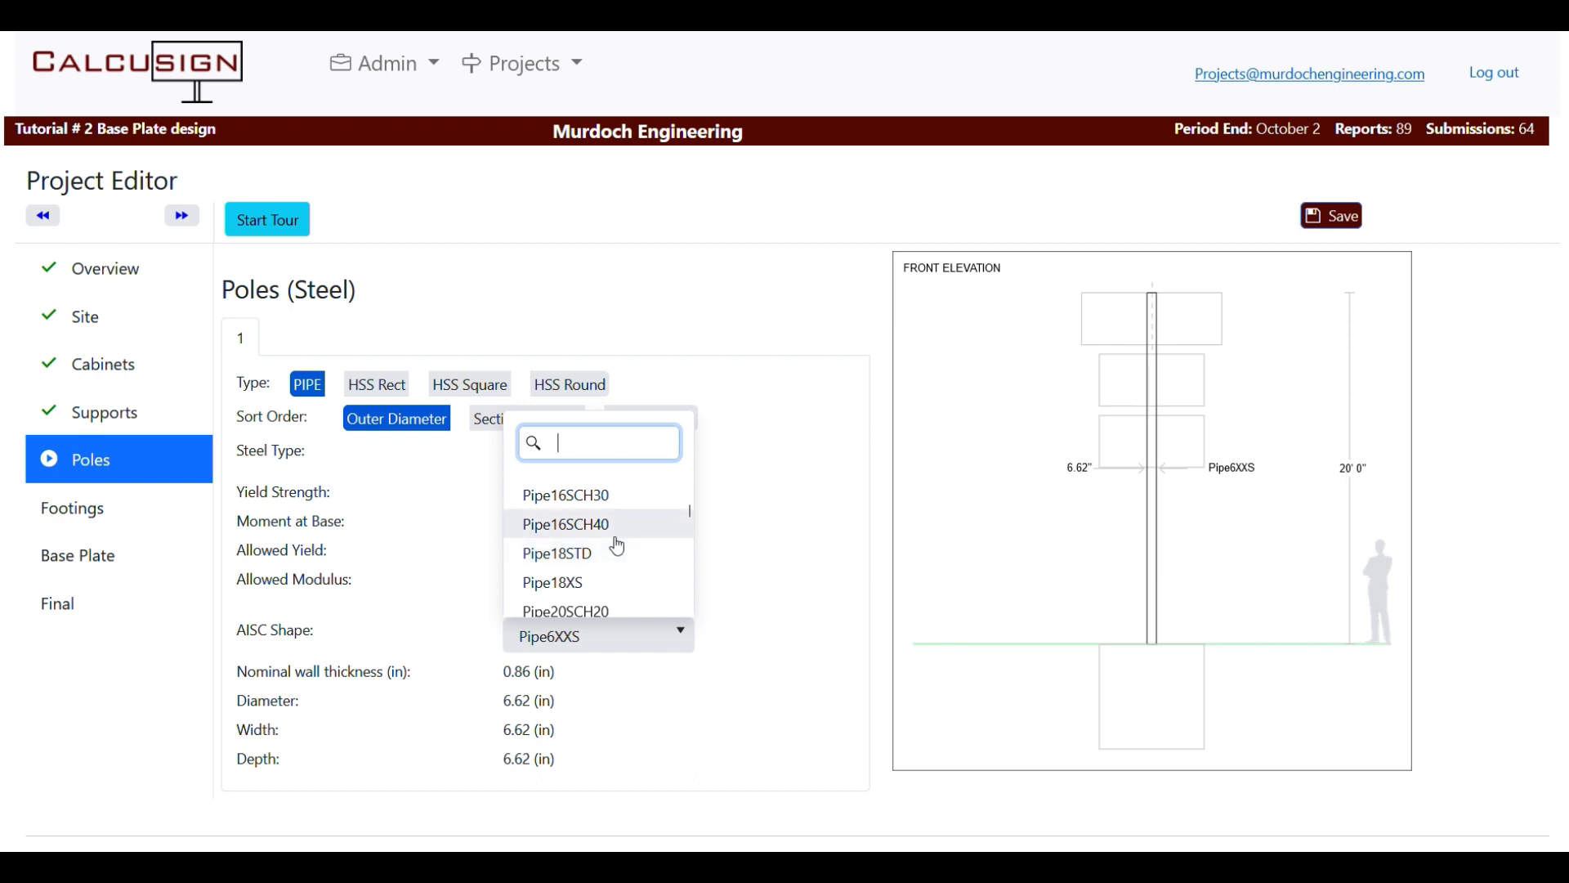
scroll(605, 540, up, 6)
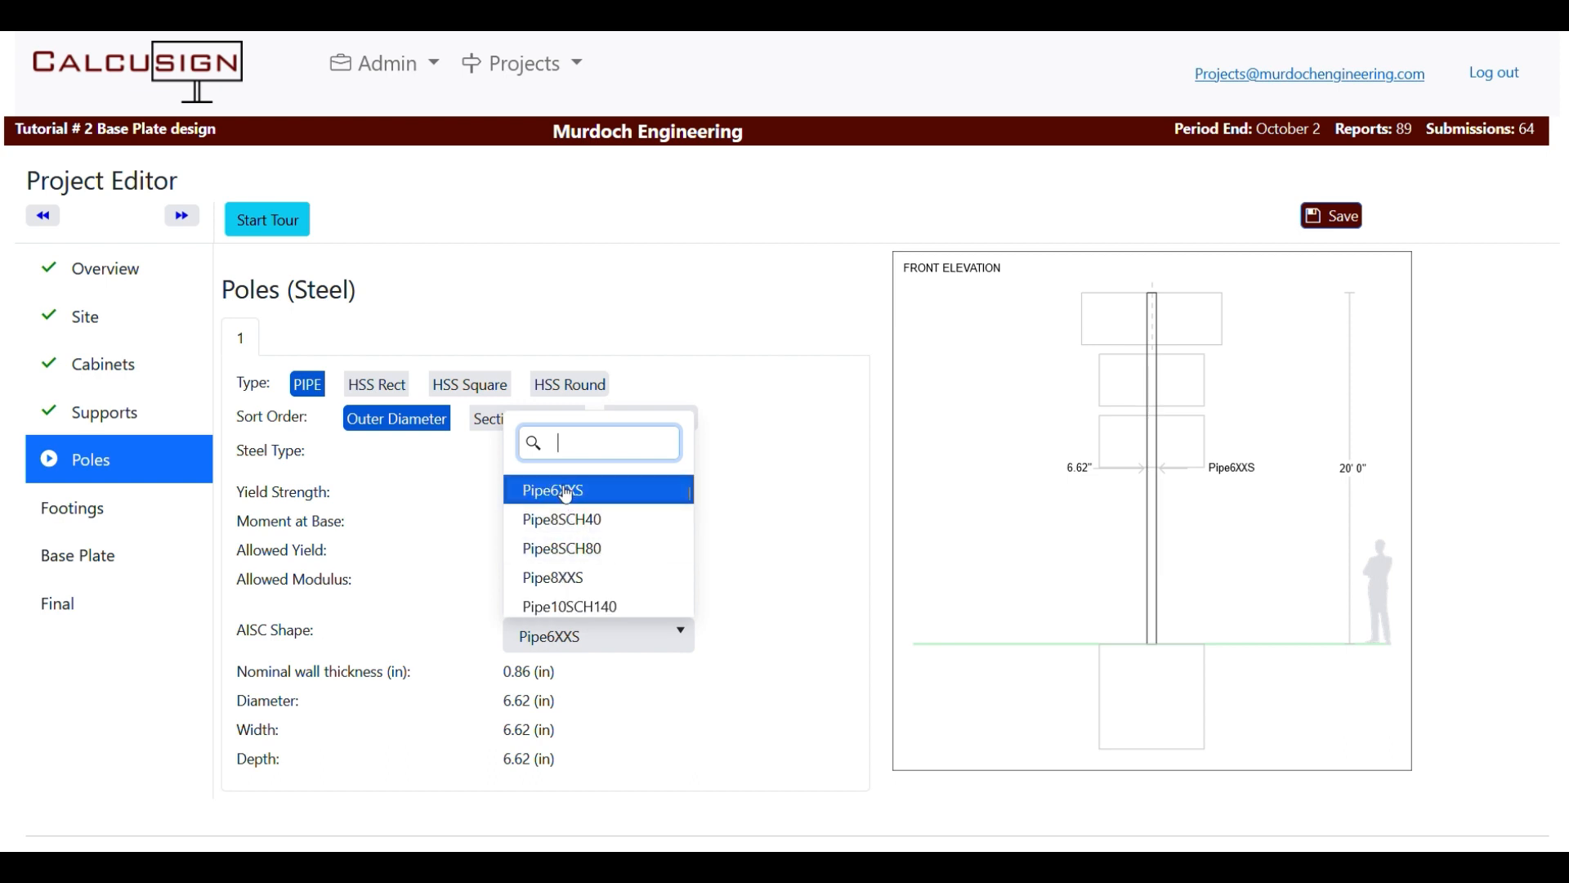
click(558, 492)
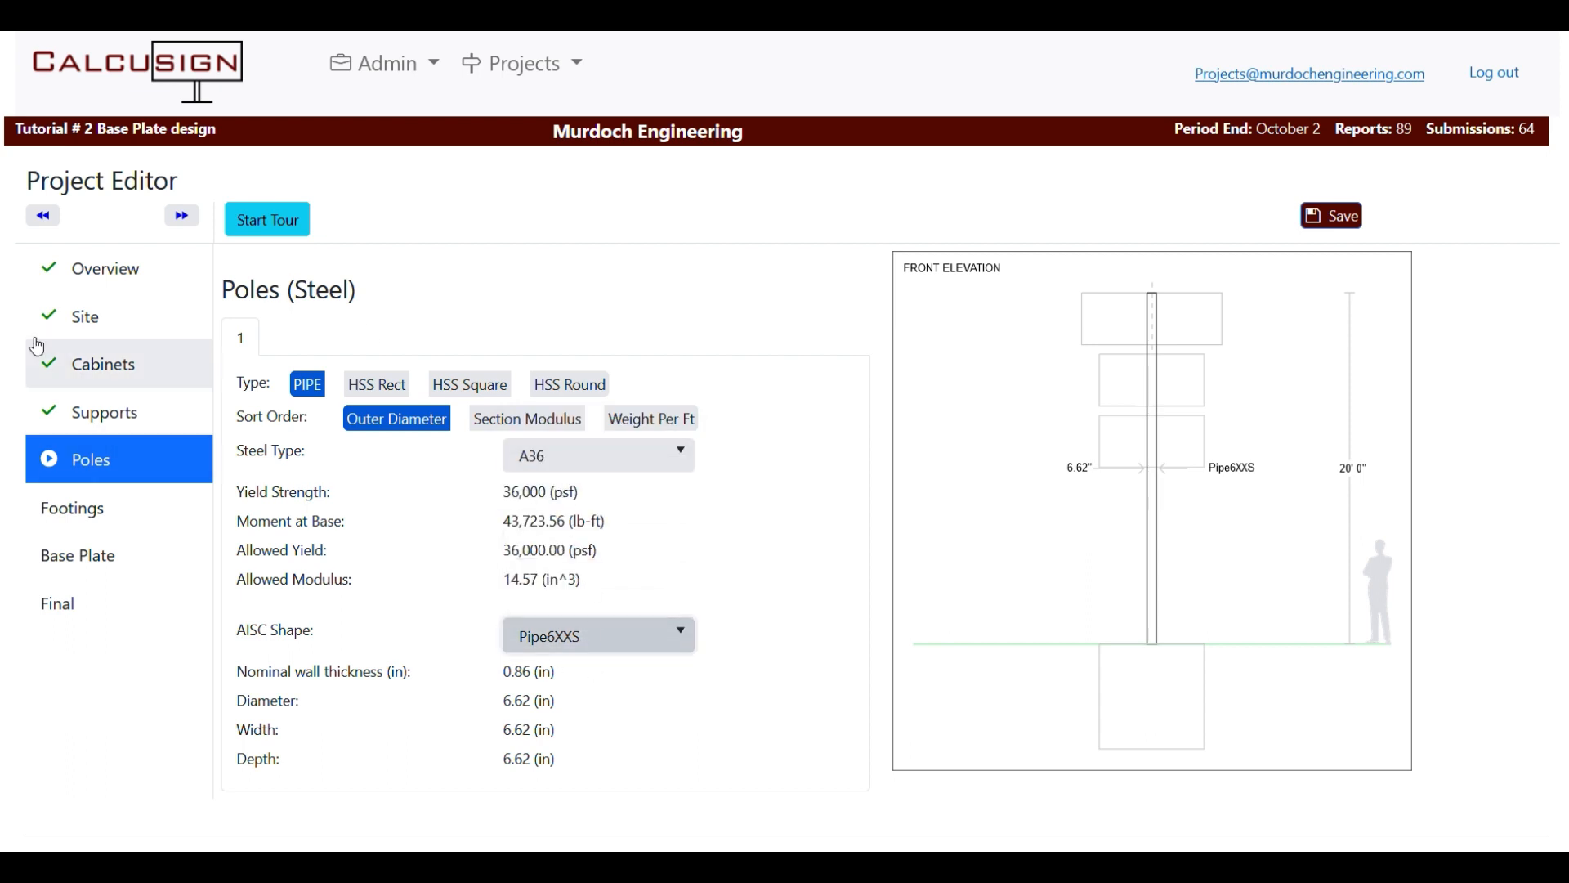
click(175, 224)
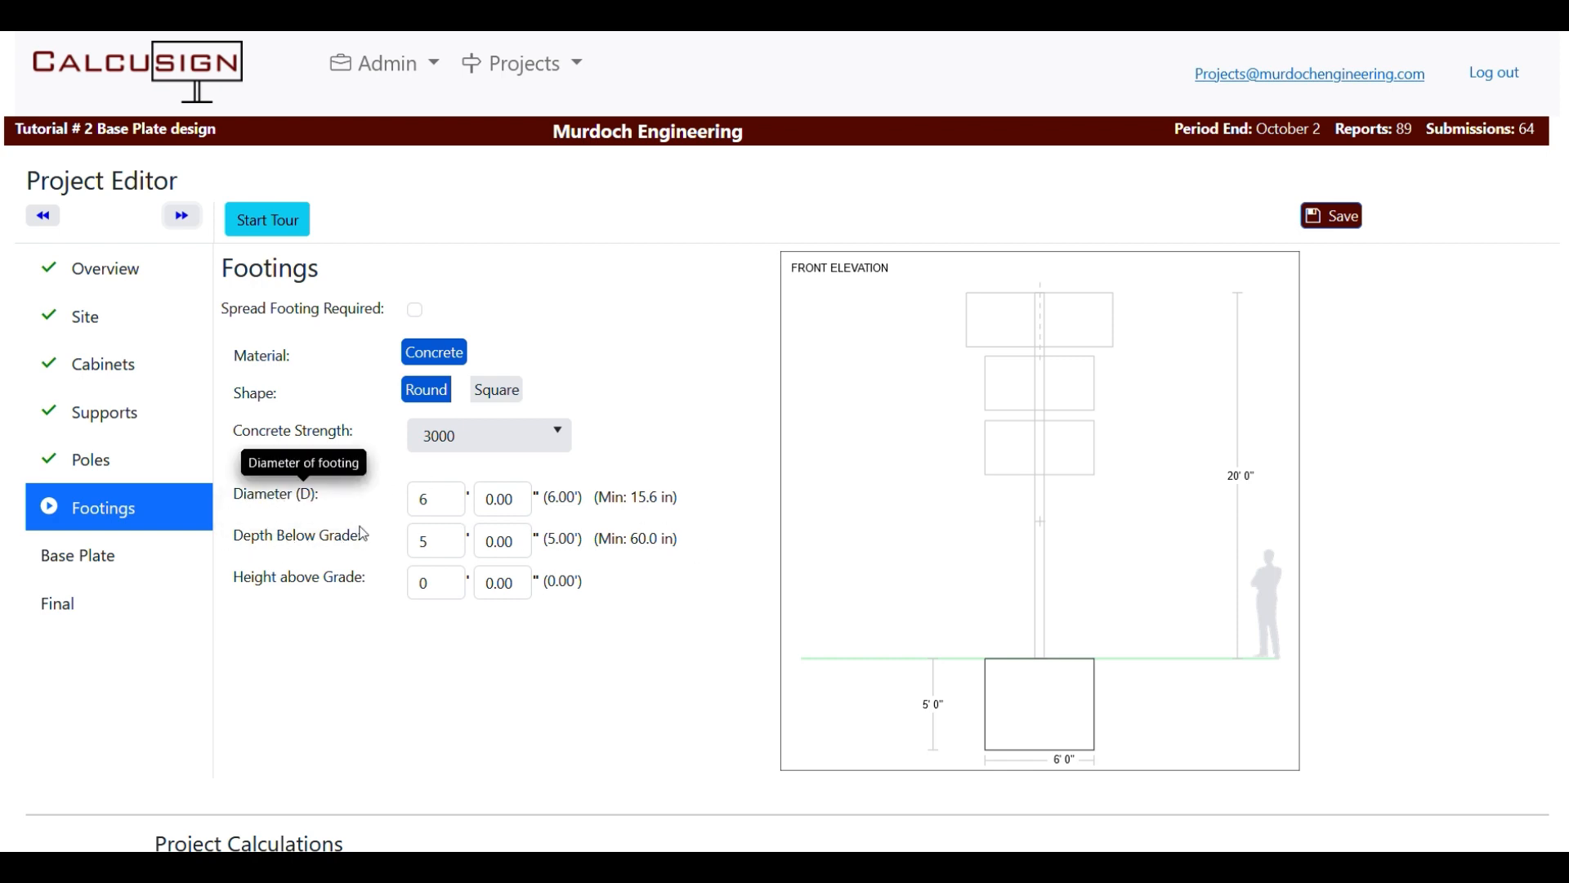
Change the round footing diameter to 4 ft, making it 5' 6" deep.
double_click(447, 502)
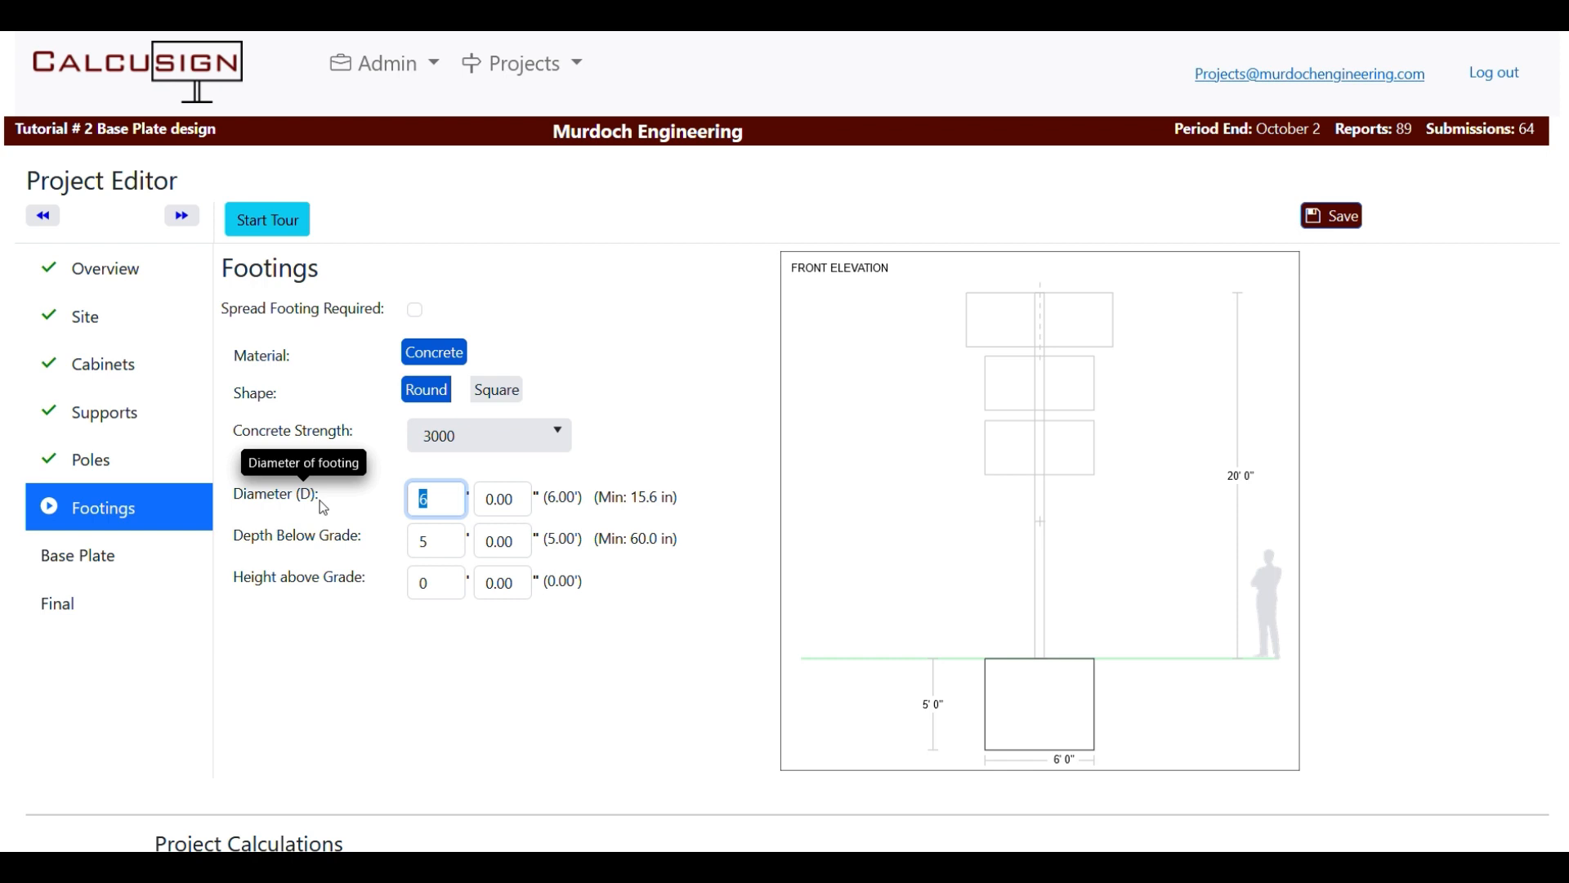
text(4)
key(Tab)
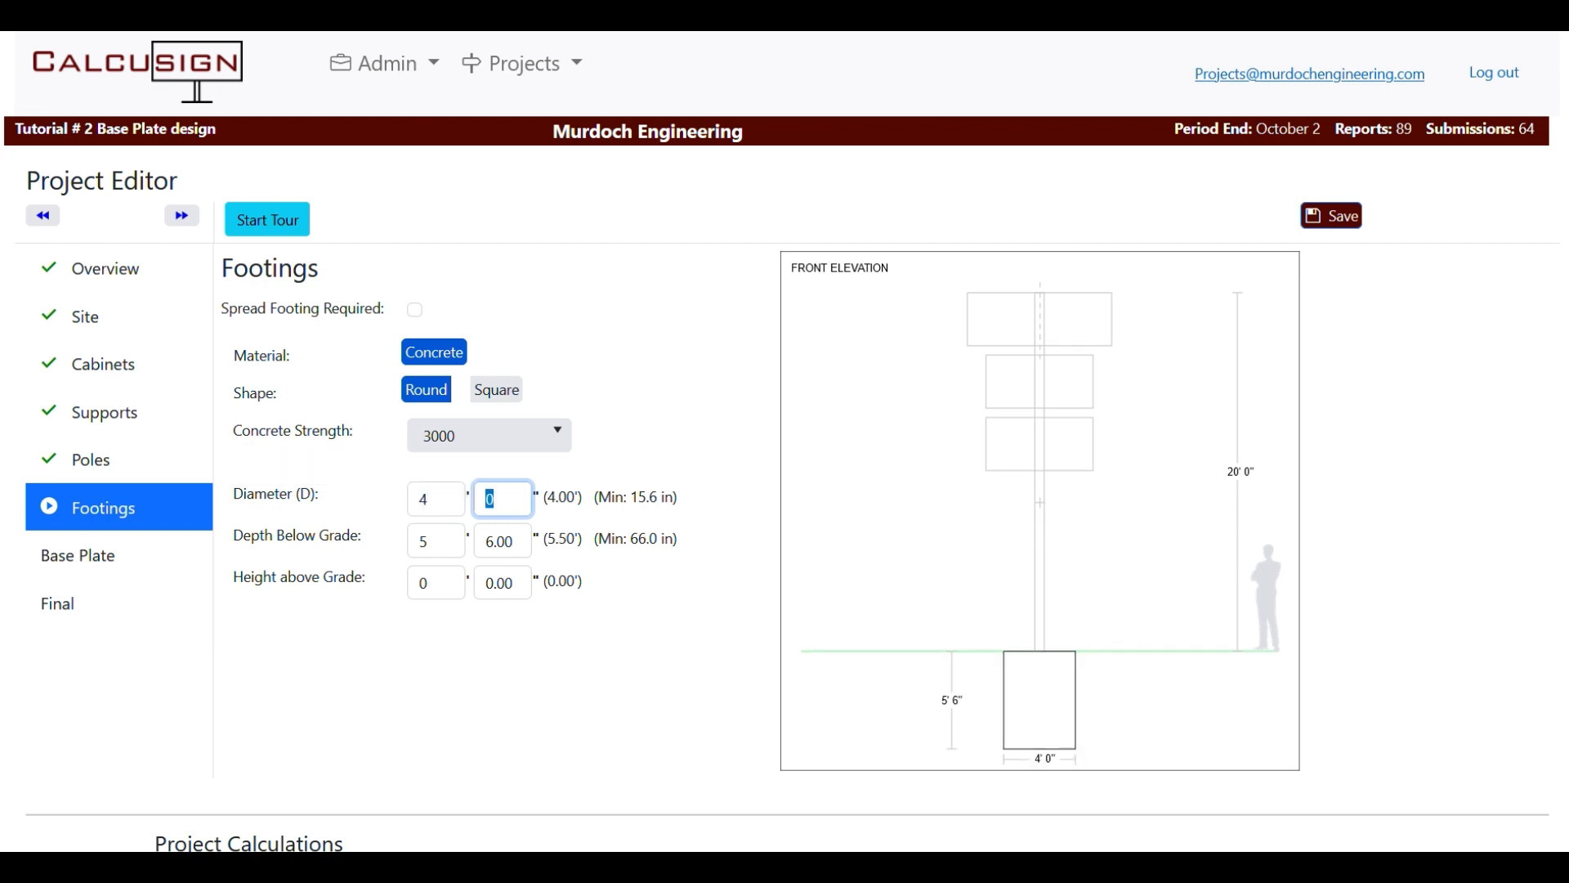
key(Tab)
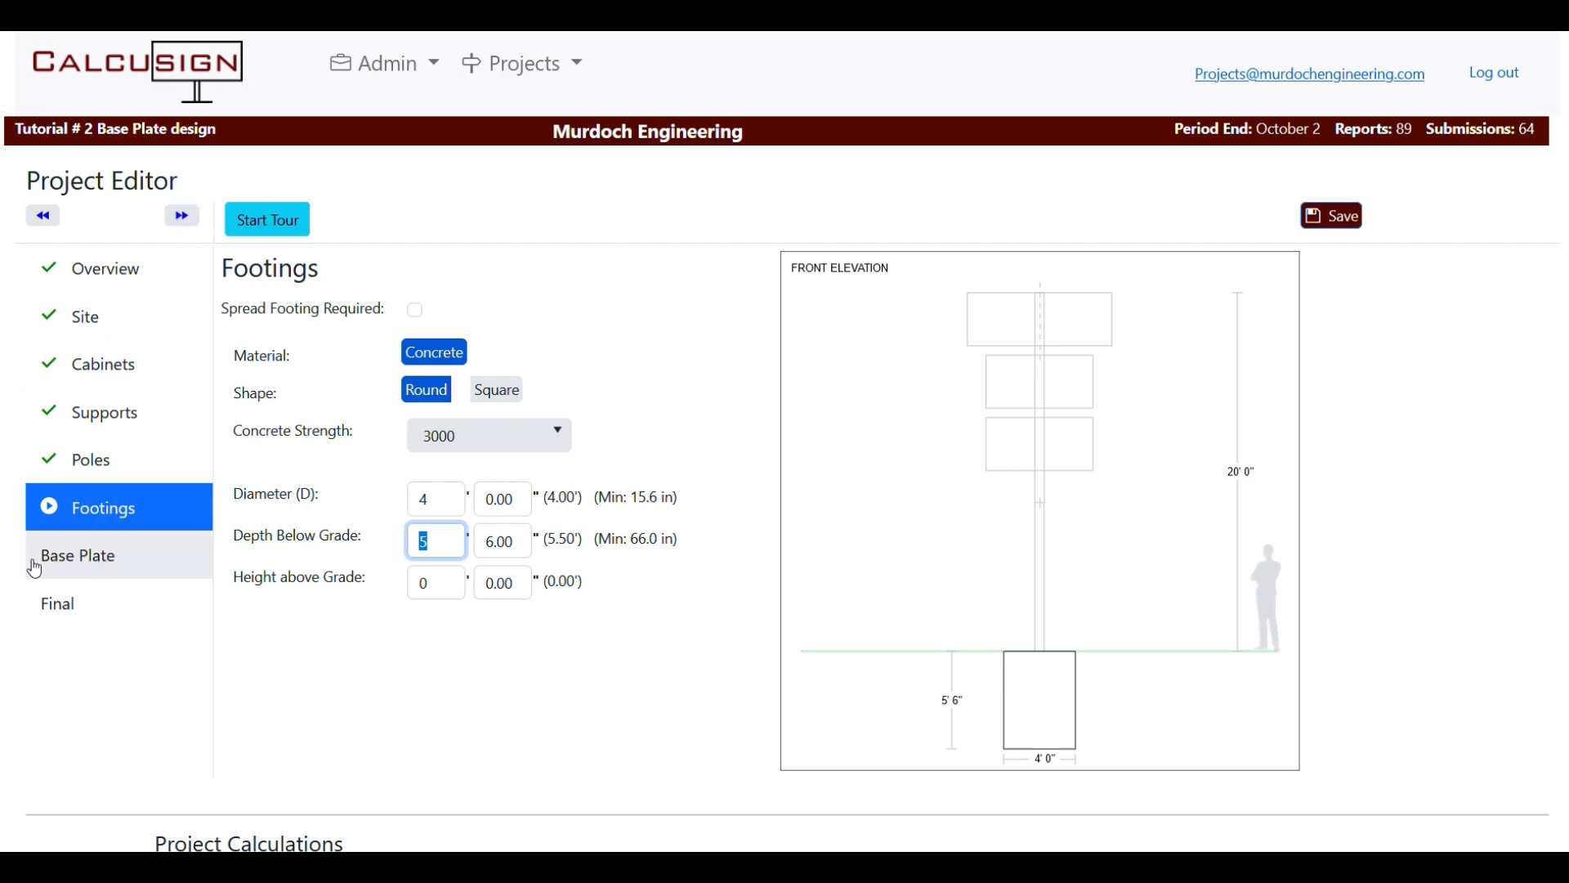
Open the Base Plate step and review its design calculations showing failing thickness and anchor checks.
click(186, 217)
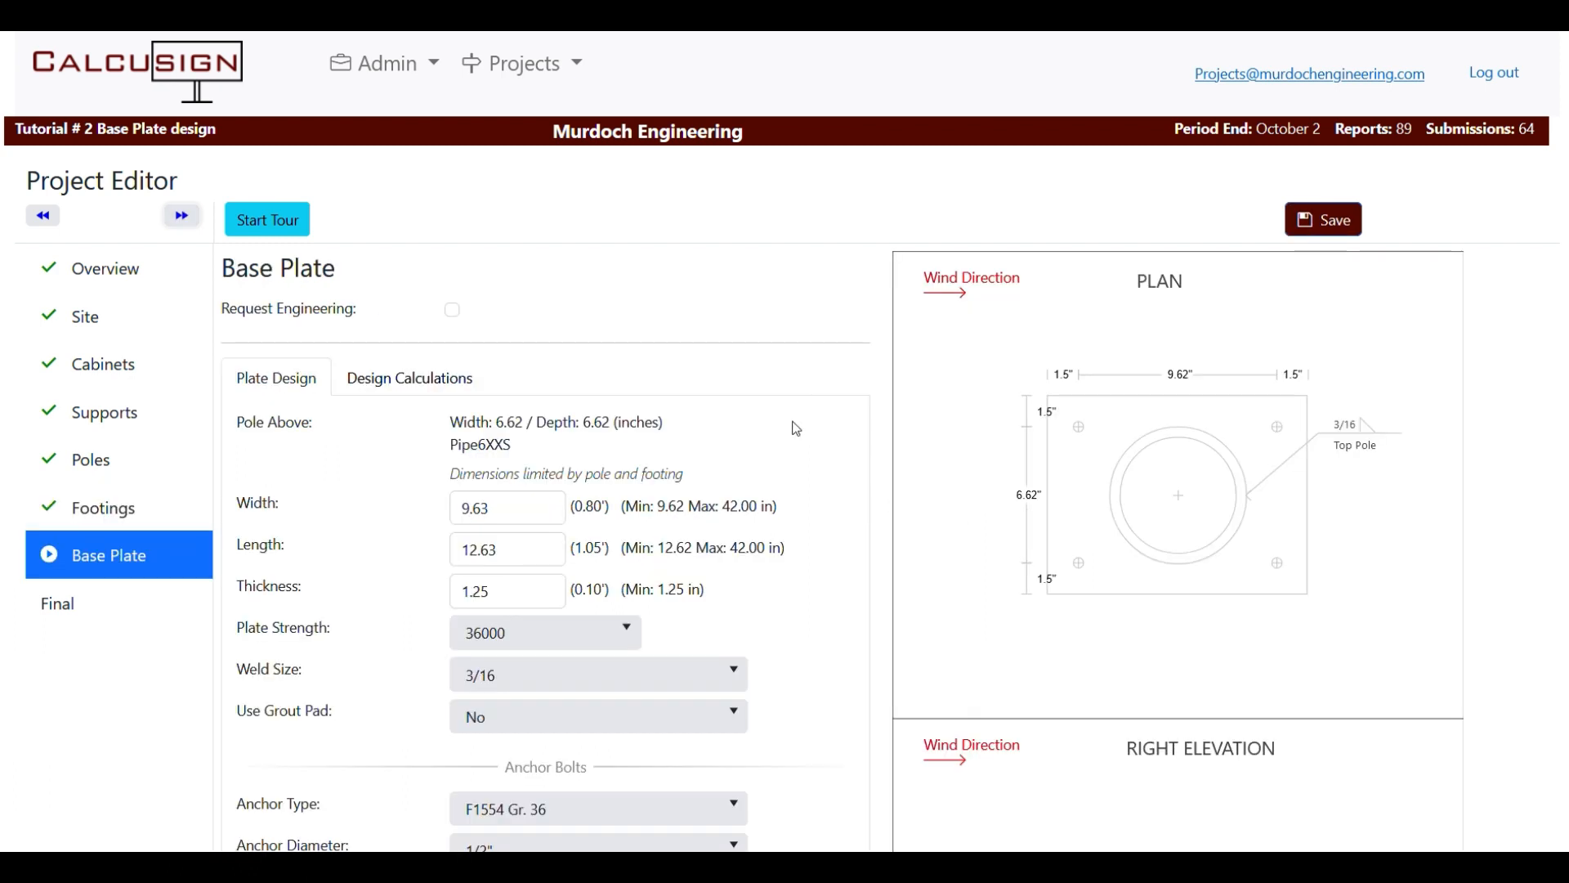
scroll(777, 429, down, 1)
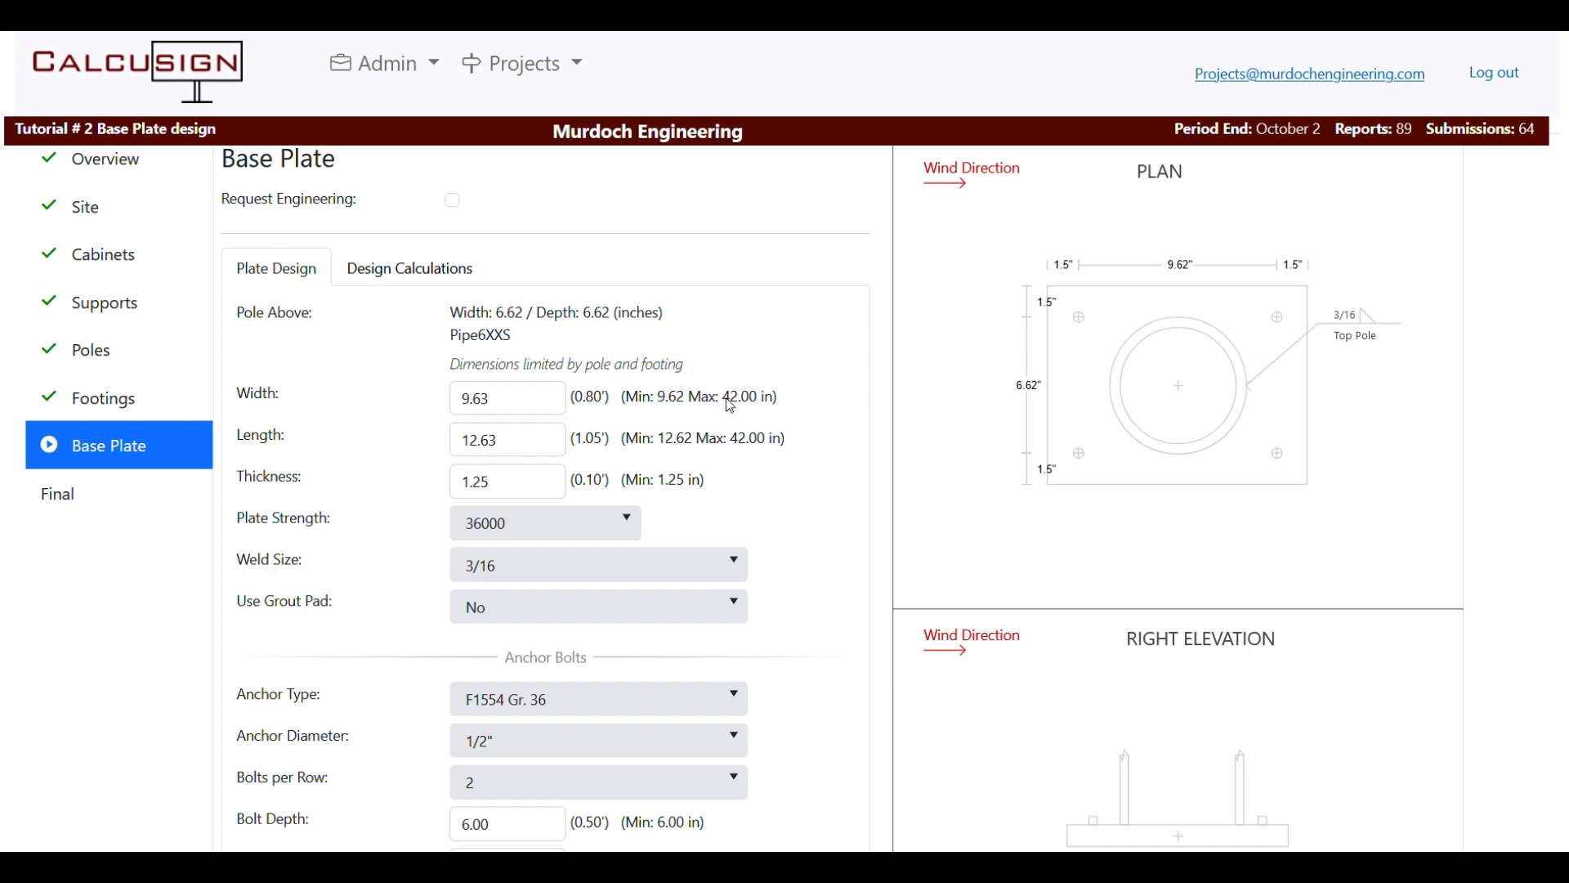
scroll(457, 262, down, 1)
scroll(445, 251, up, 1)
click(429, 275)
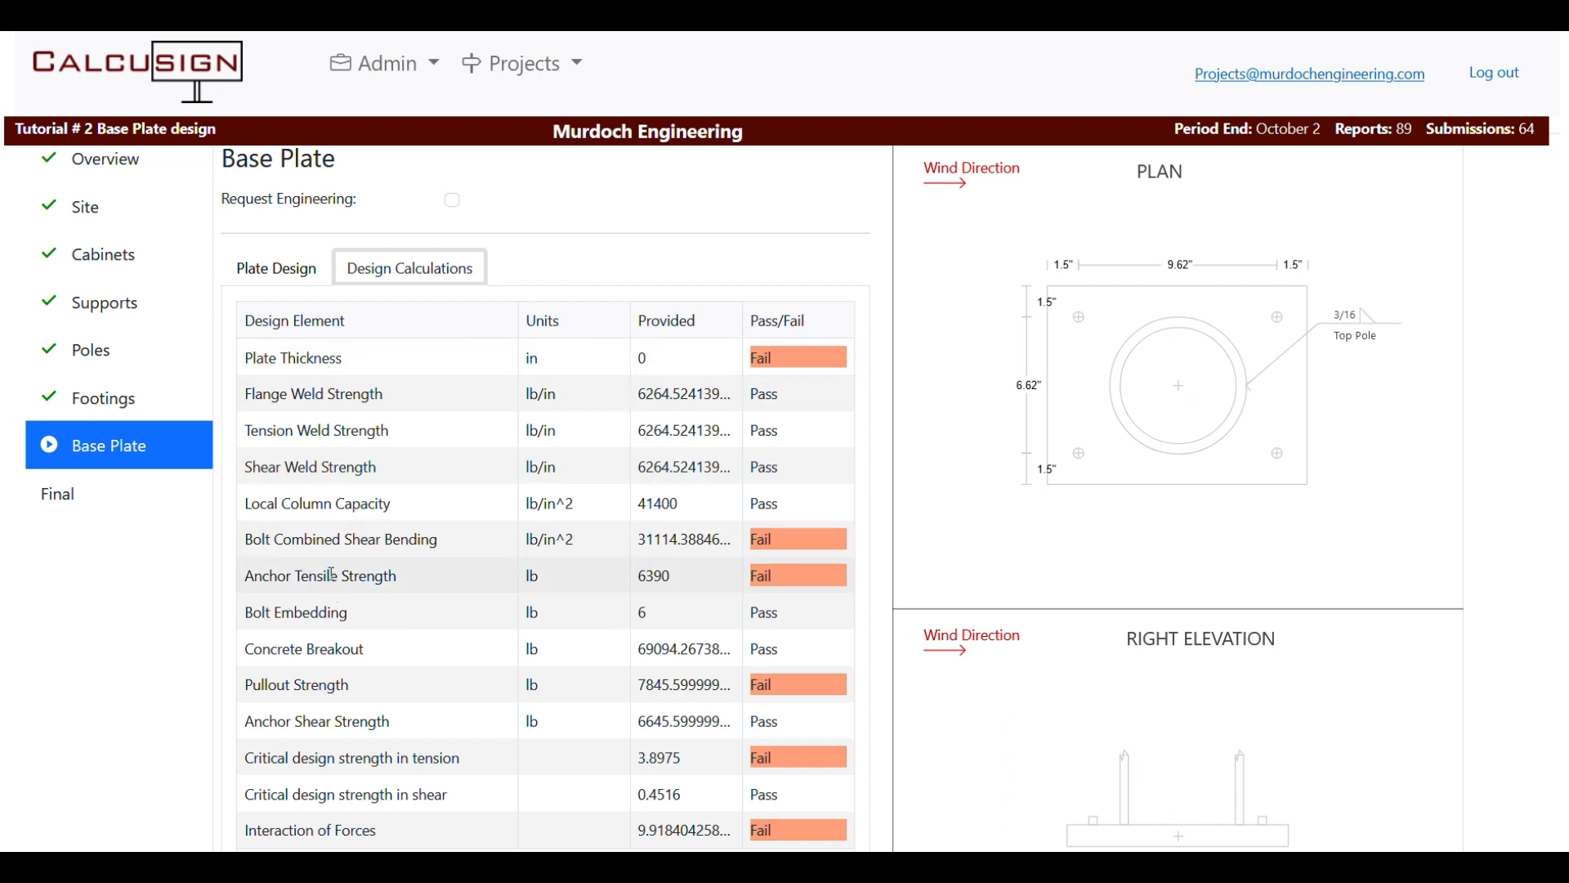
click(291, 268)
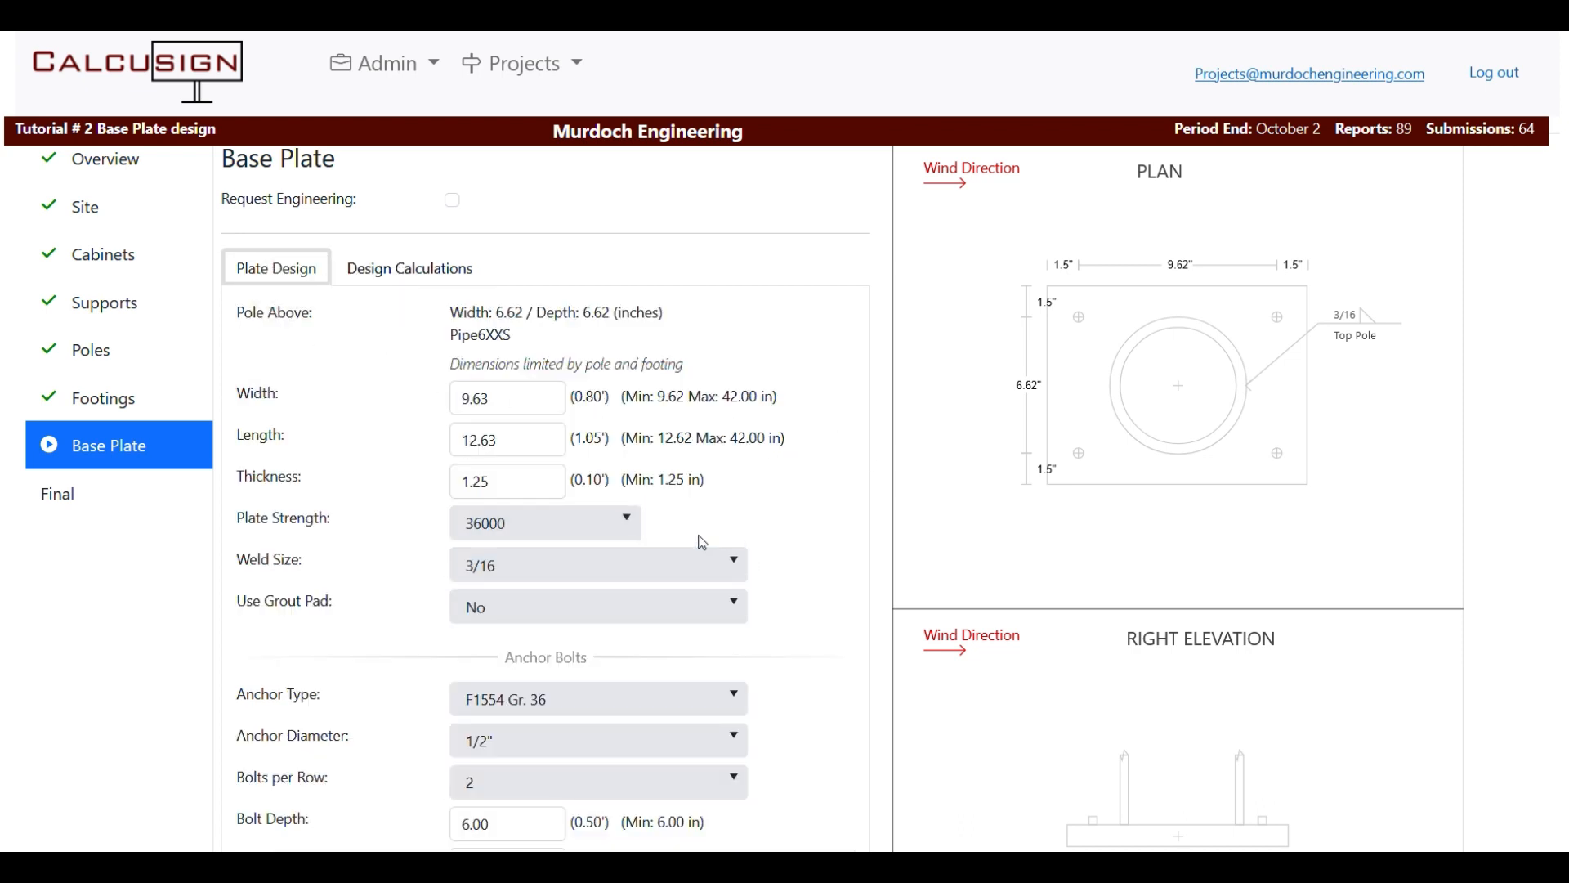
scroll(666, 550, up, 2)
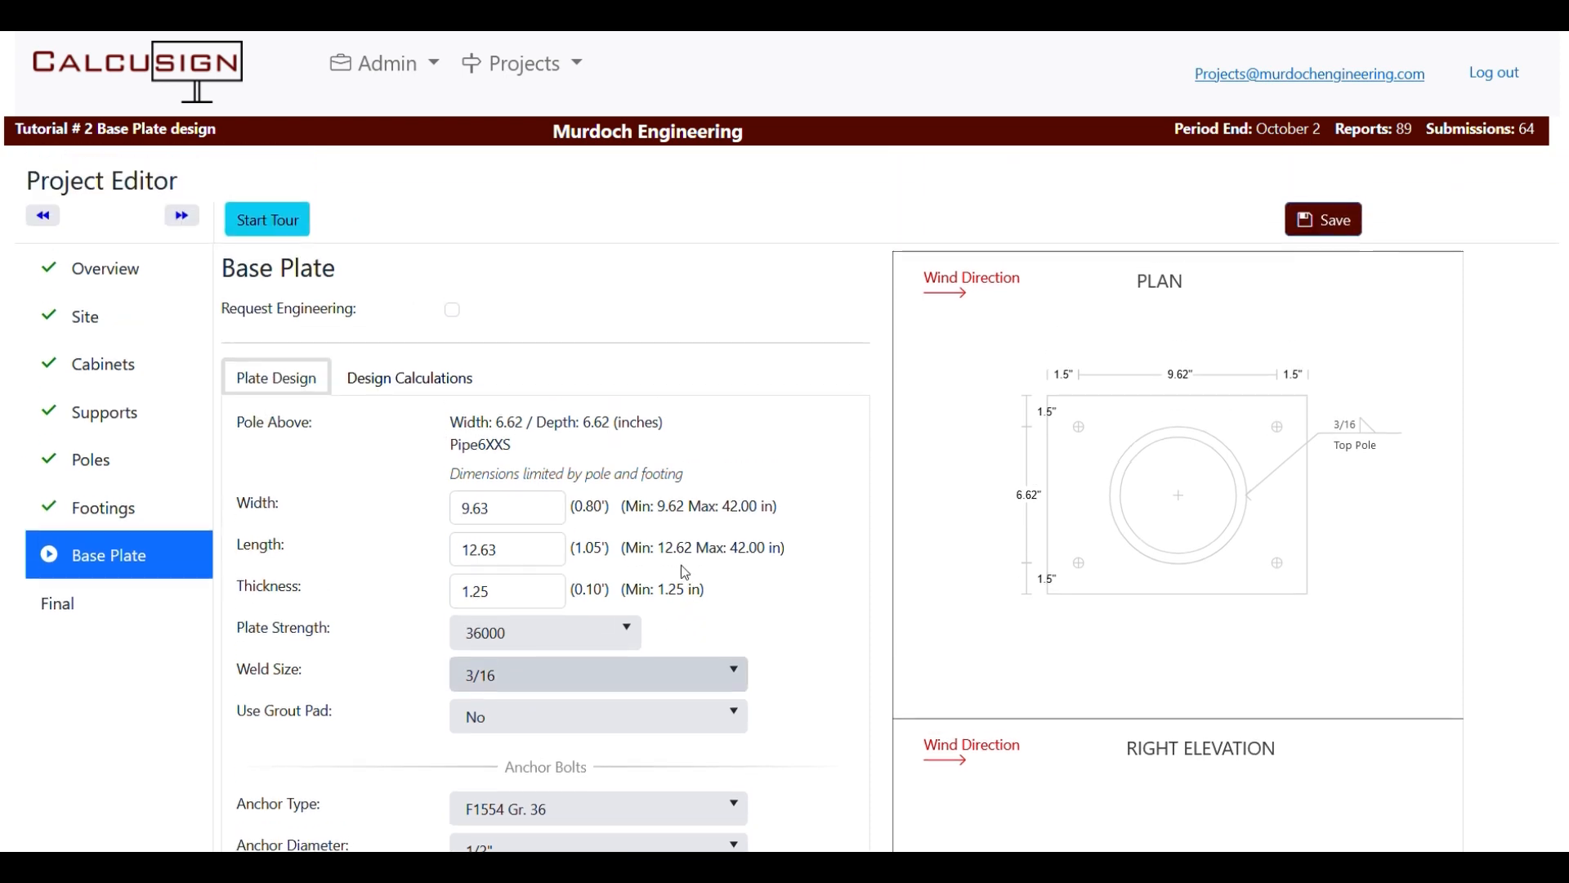
scroll(523, 498, down, 2)
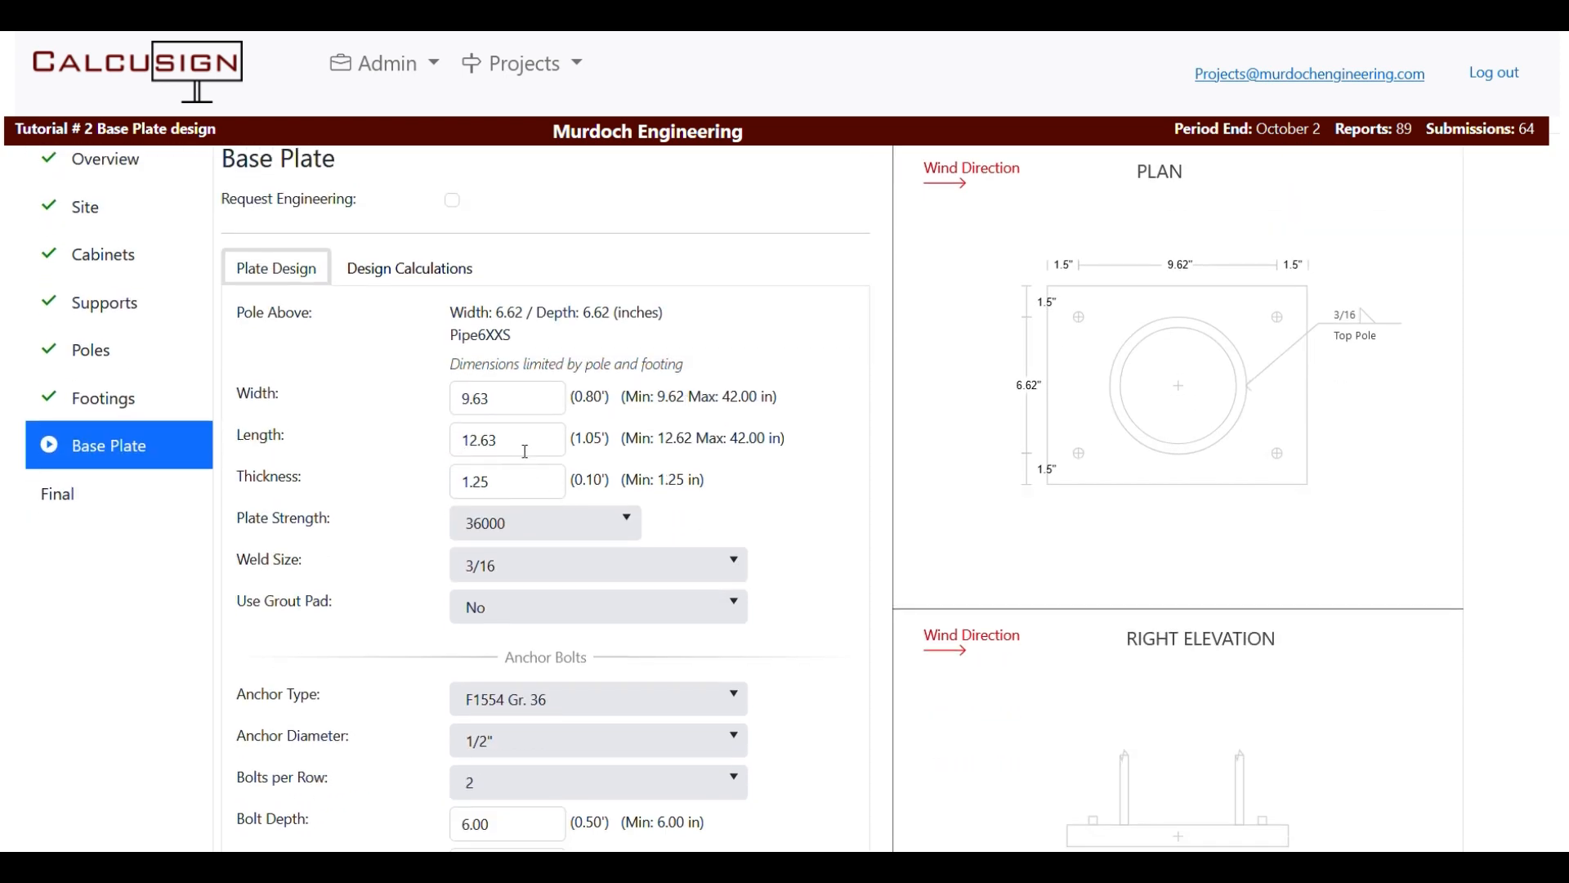
Set the base plate width to 12 in.
click(515, 398)
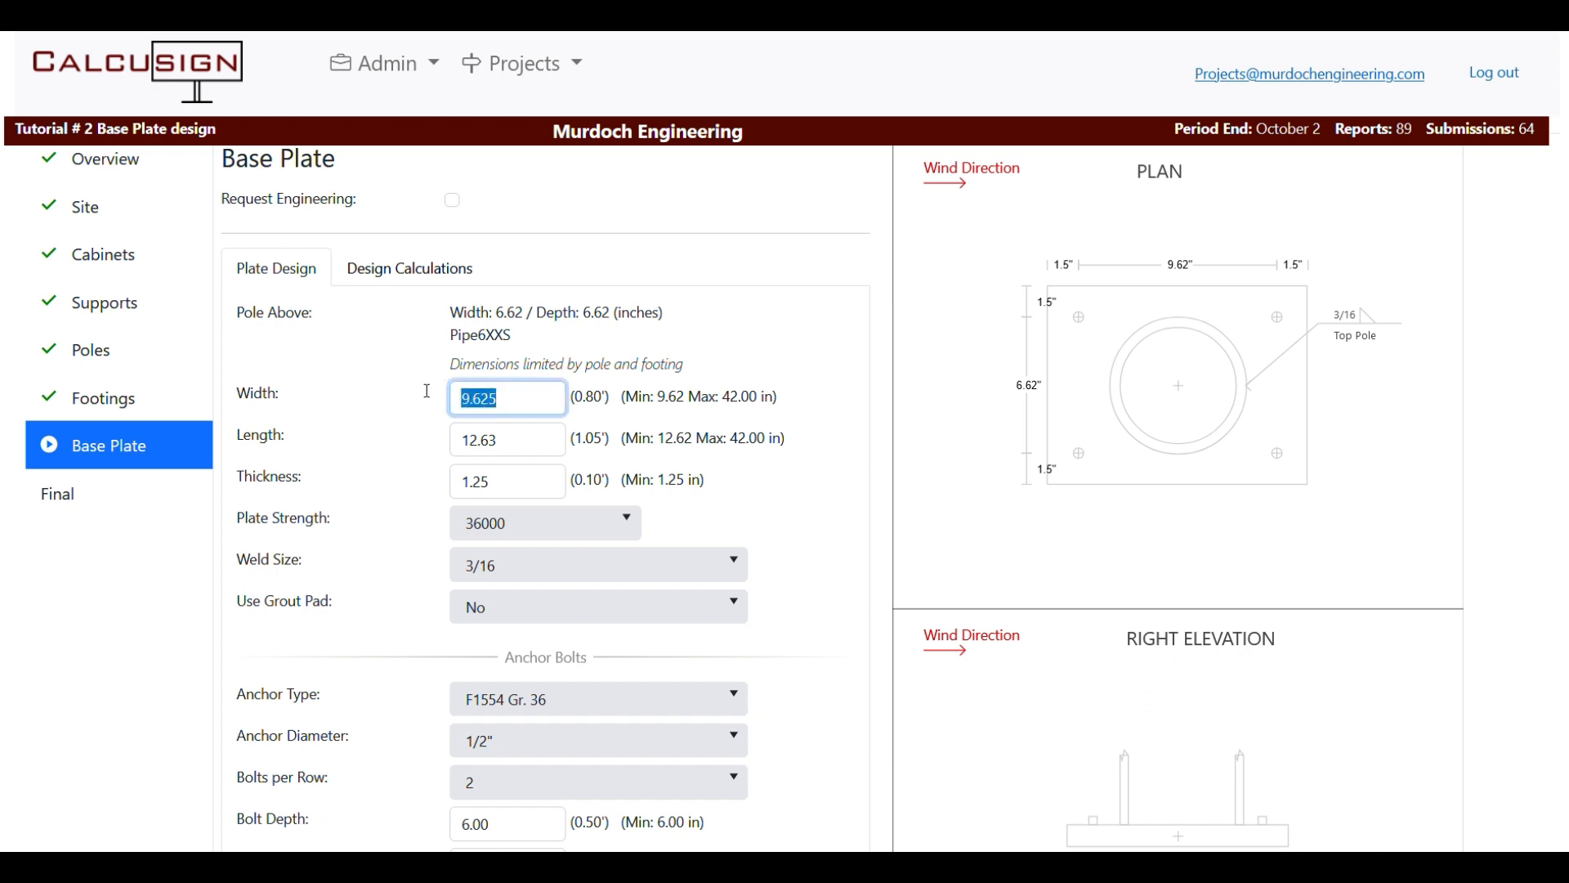
text(12)
key(Tab)
scroll(541, 458, down, 1)
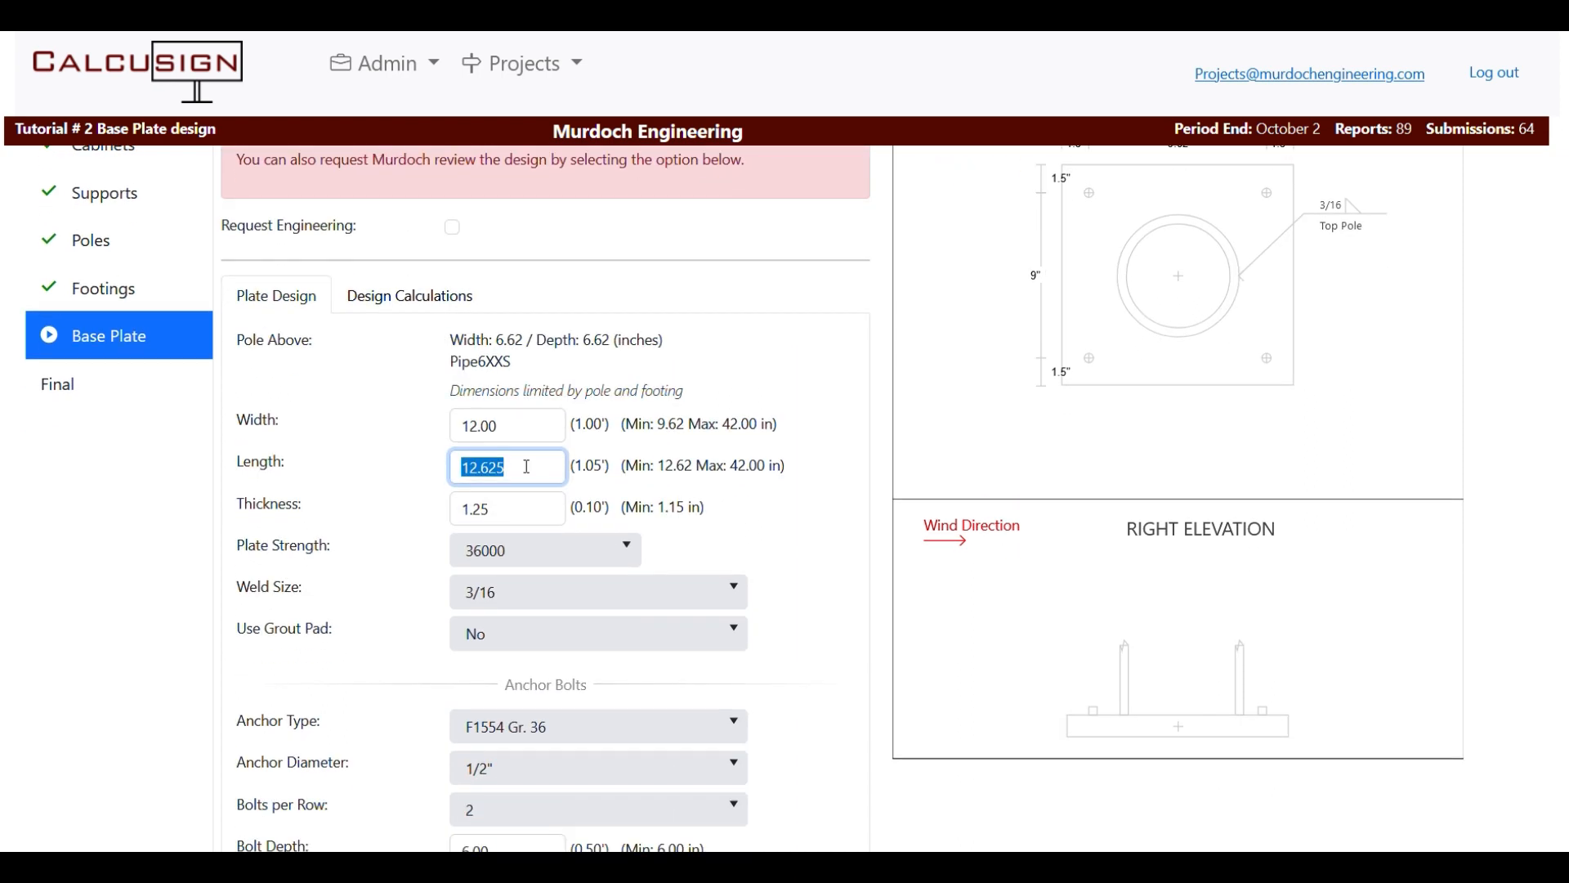
scroll(548, 466, up, 1)
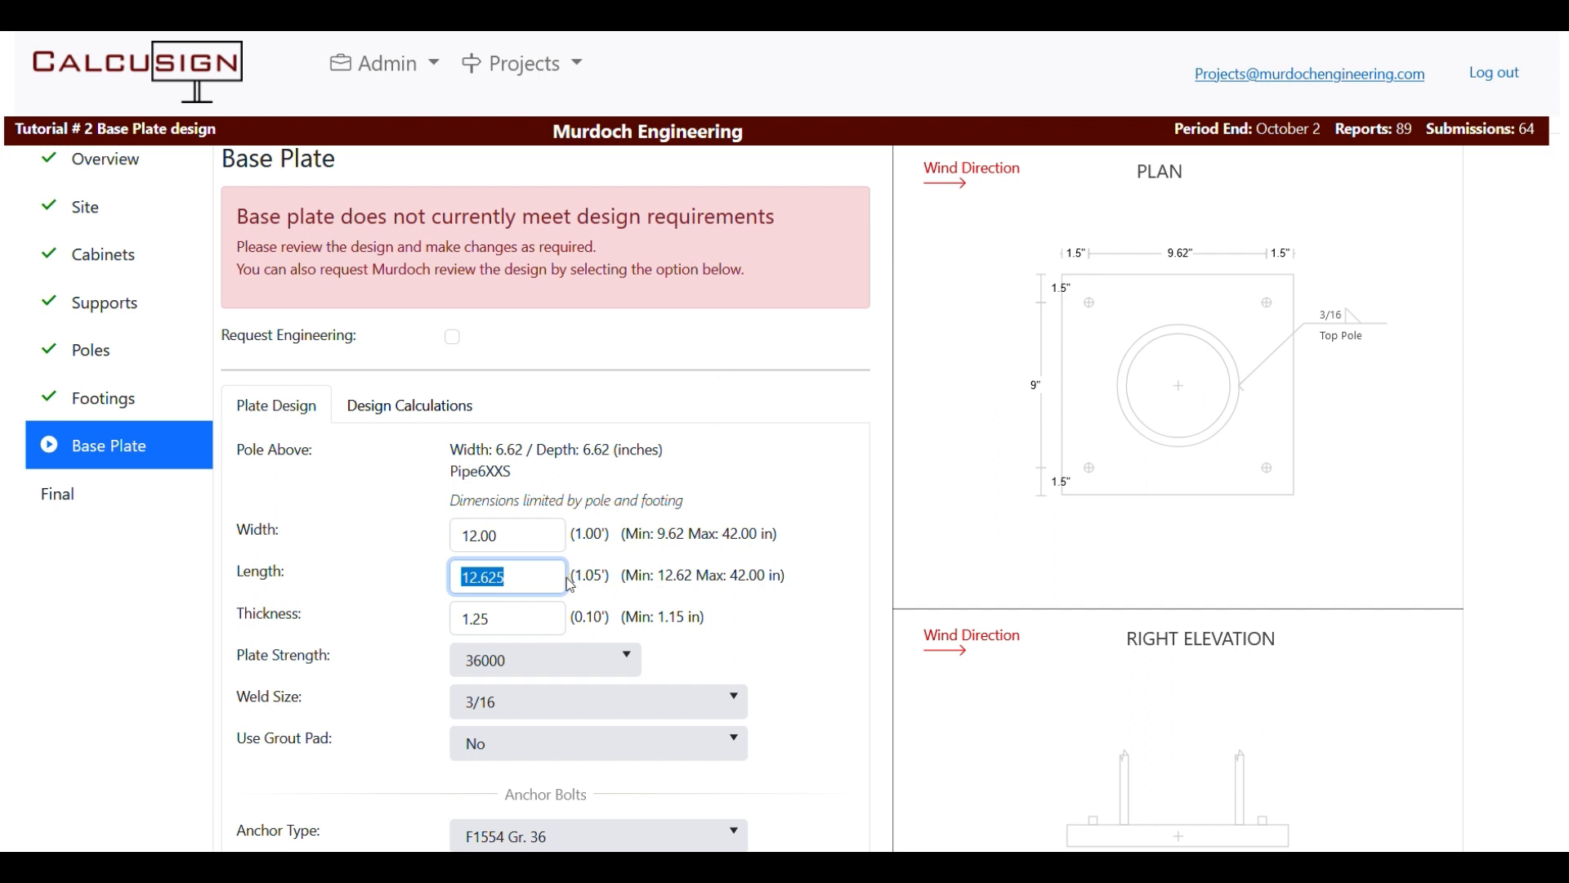
Update the plate length, keeping thickness at 1.25 in and plate strength at 36000.
mouse_move(396, 579)
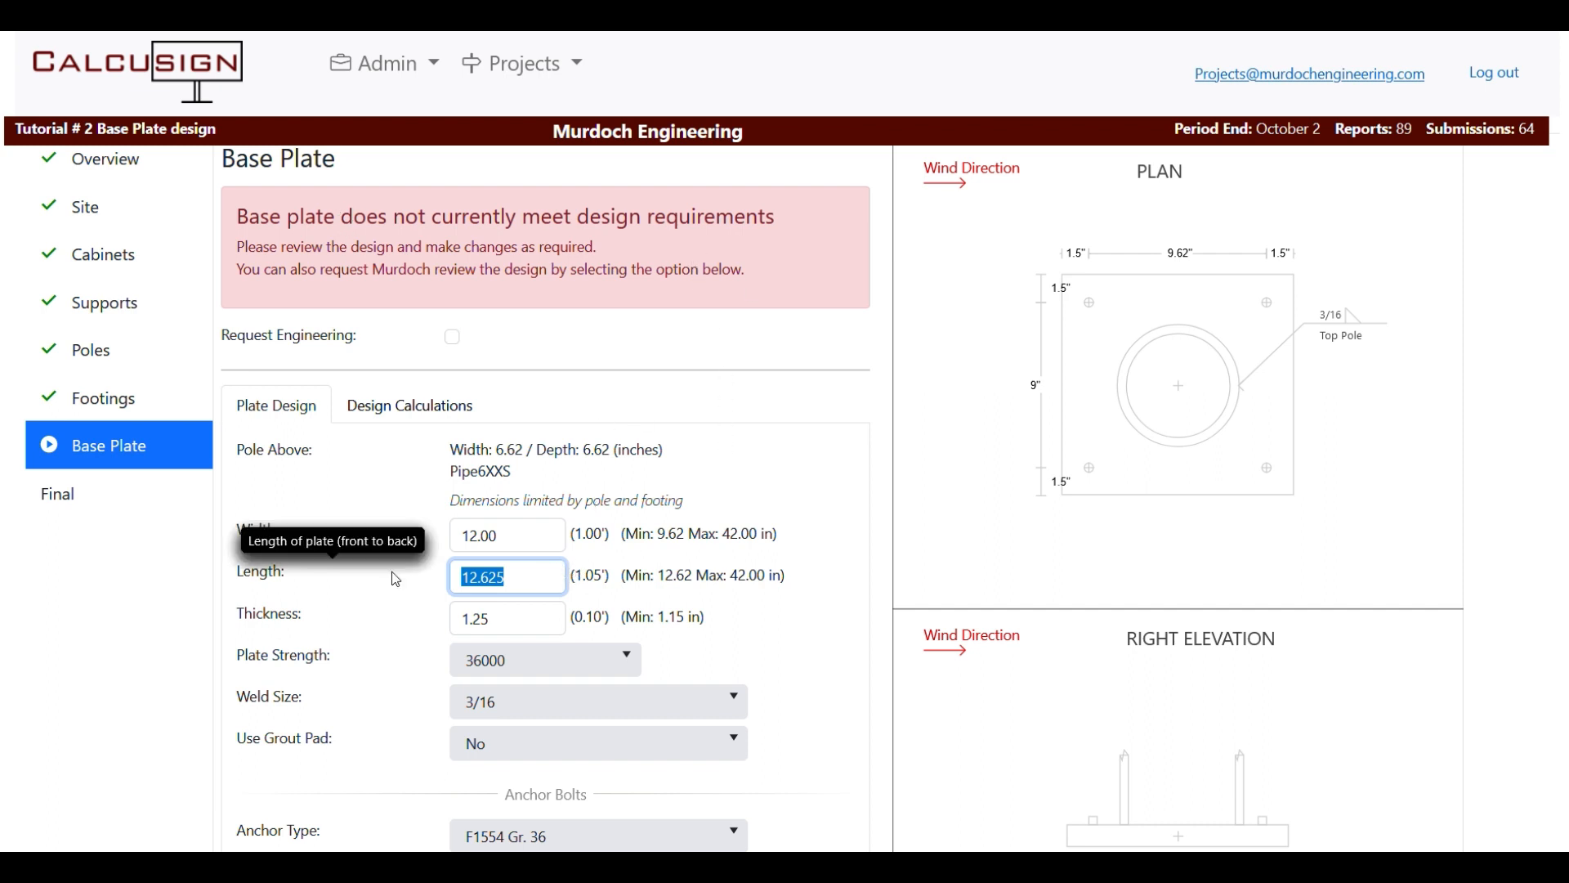
text(12)
click(543, 628)
text(1)
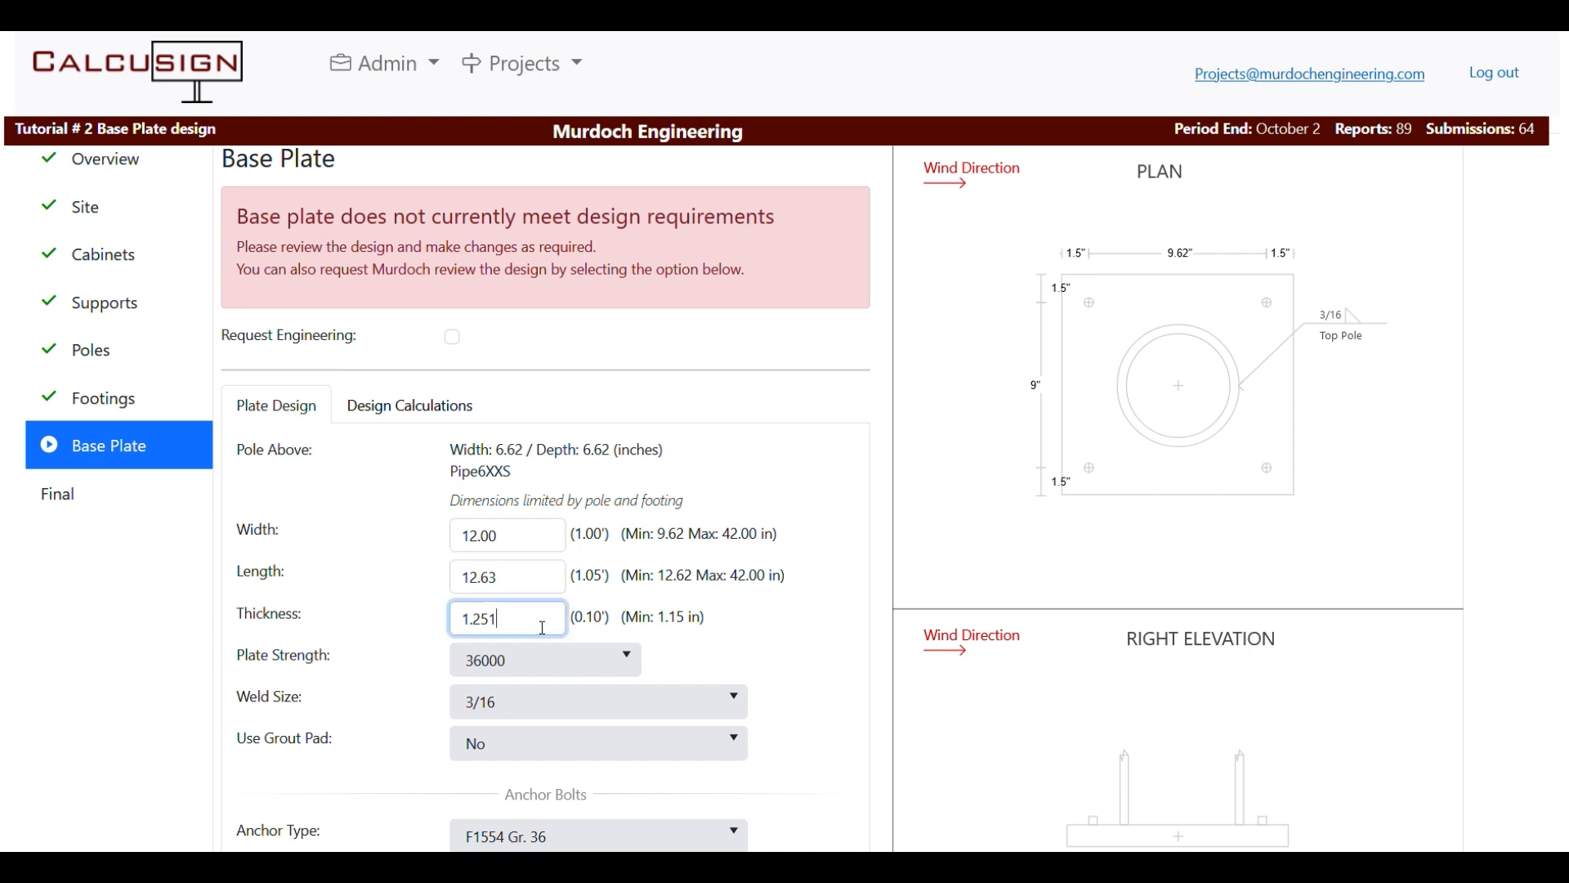
key(BackSpace)
click(617, 676)
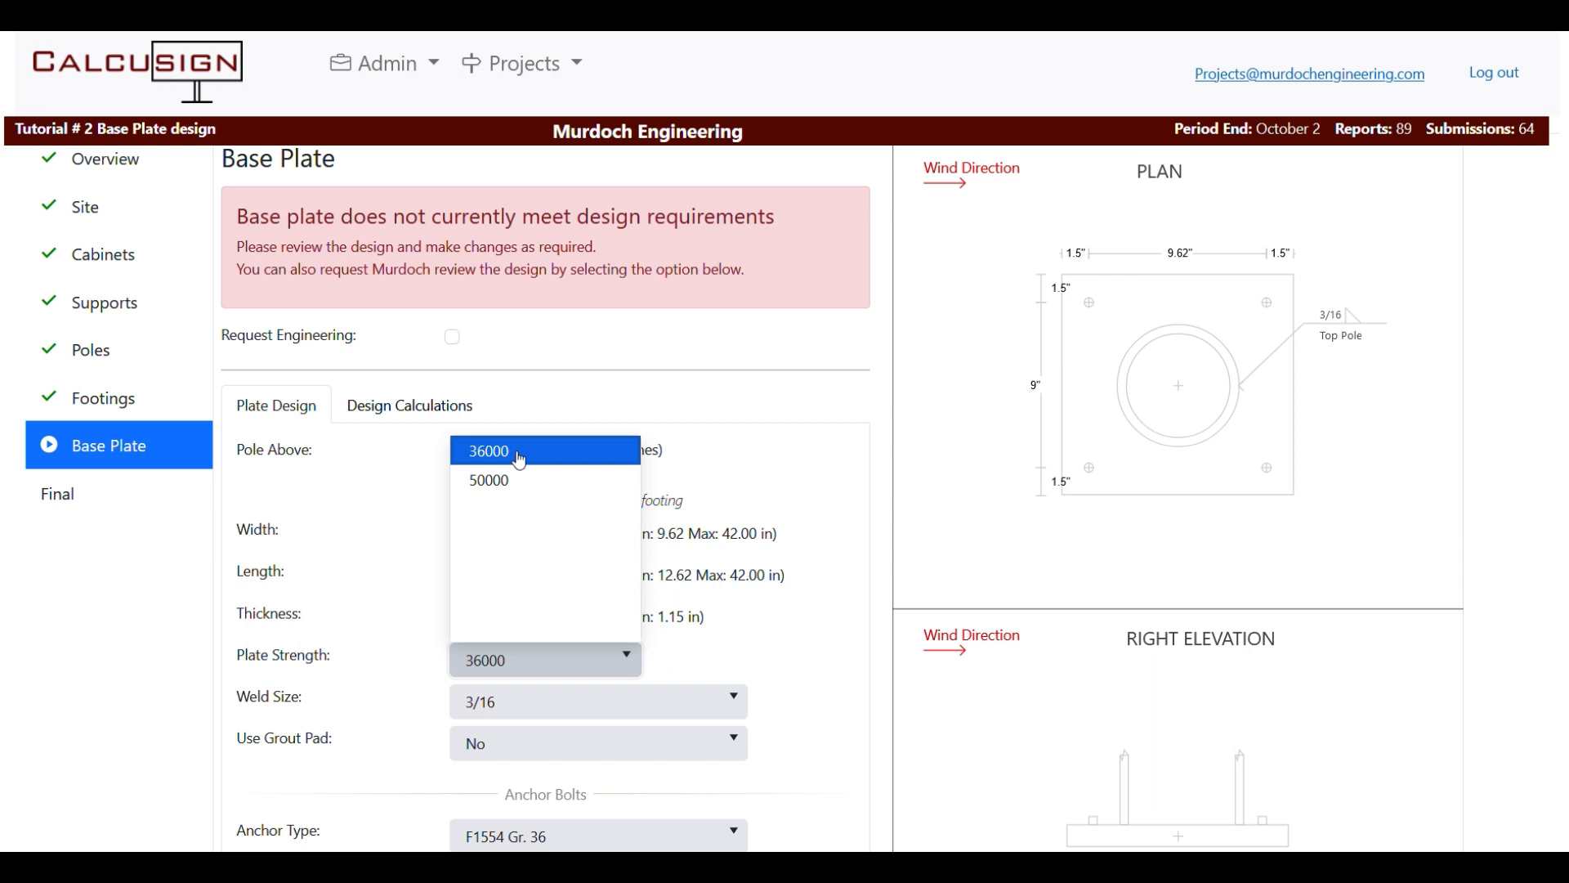
click(760, 671)
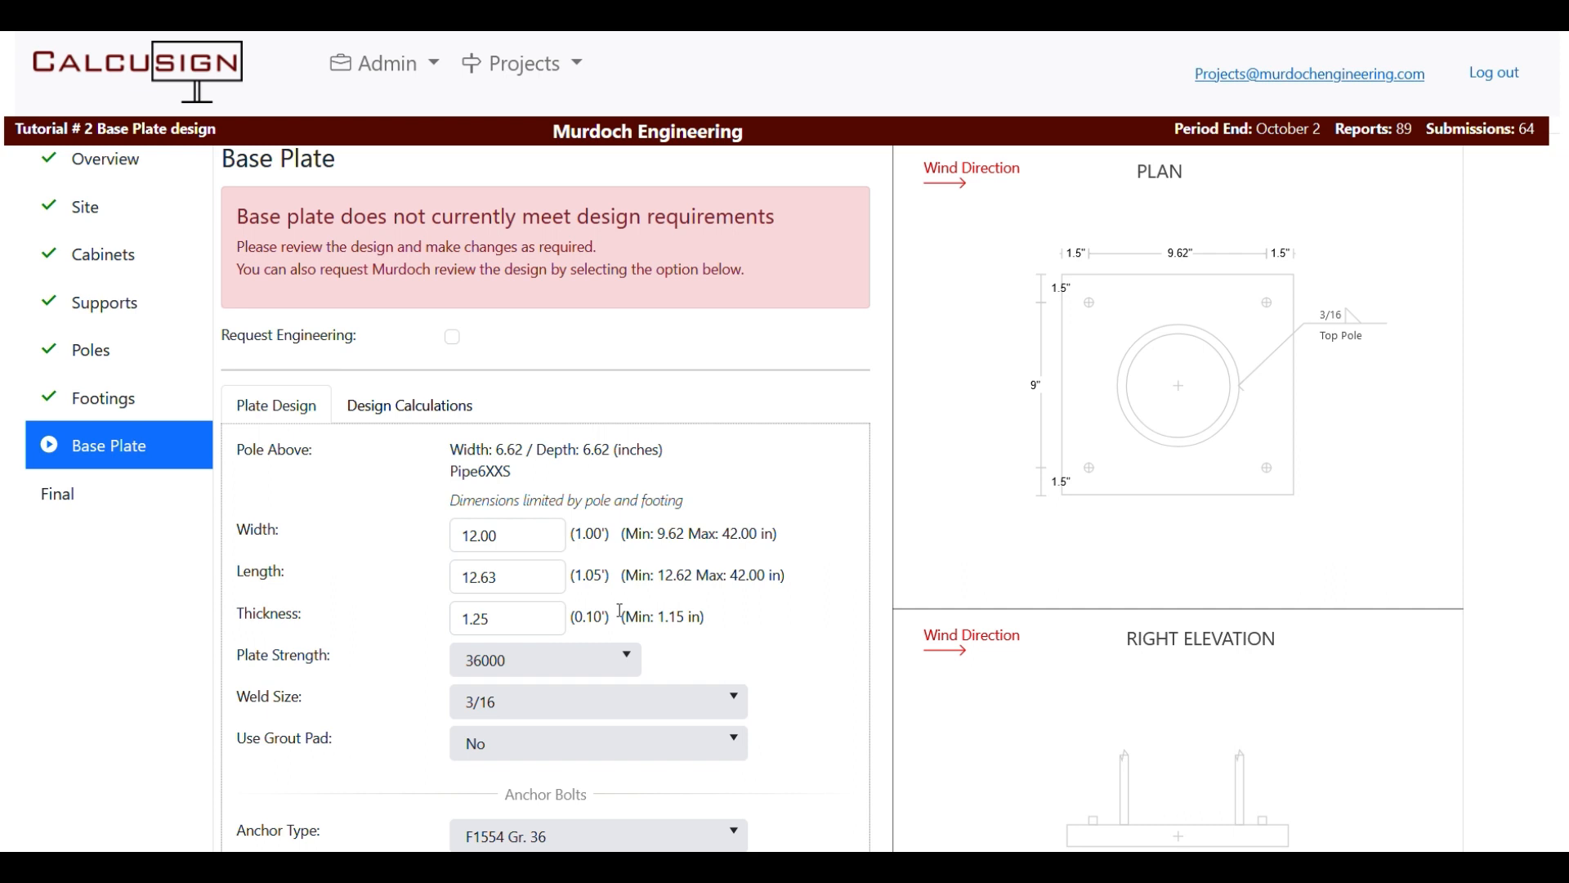
scroll(713, 651, down, 1)
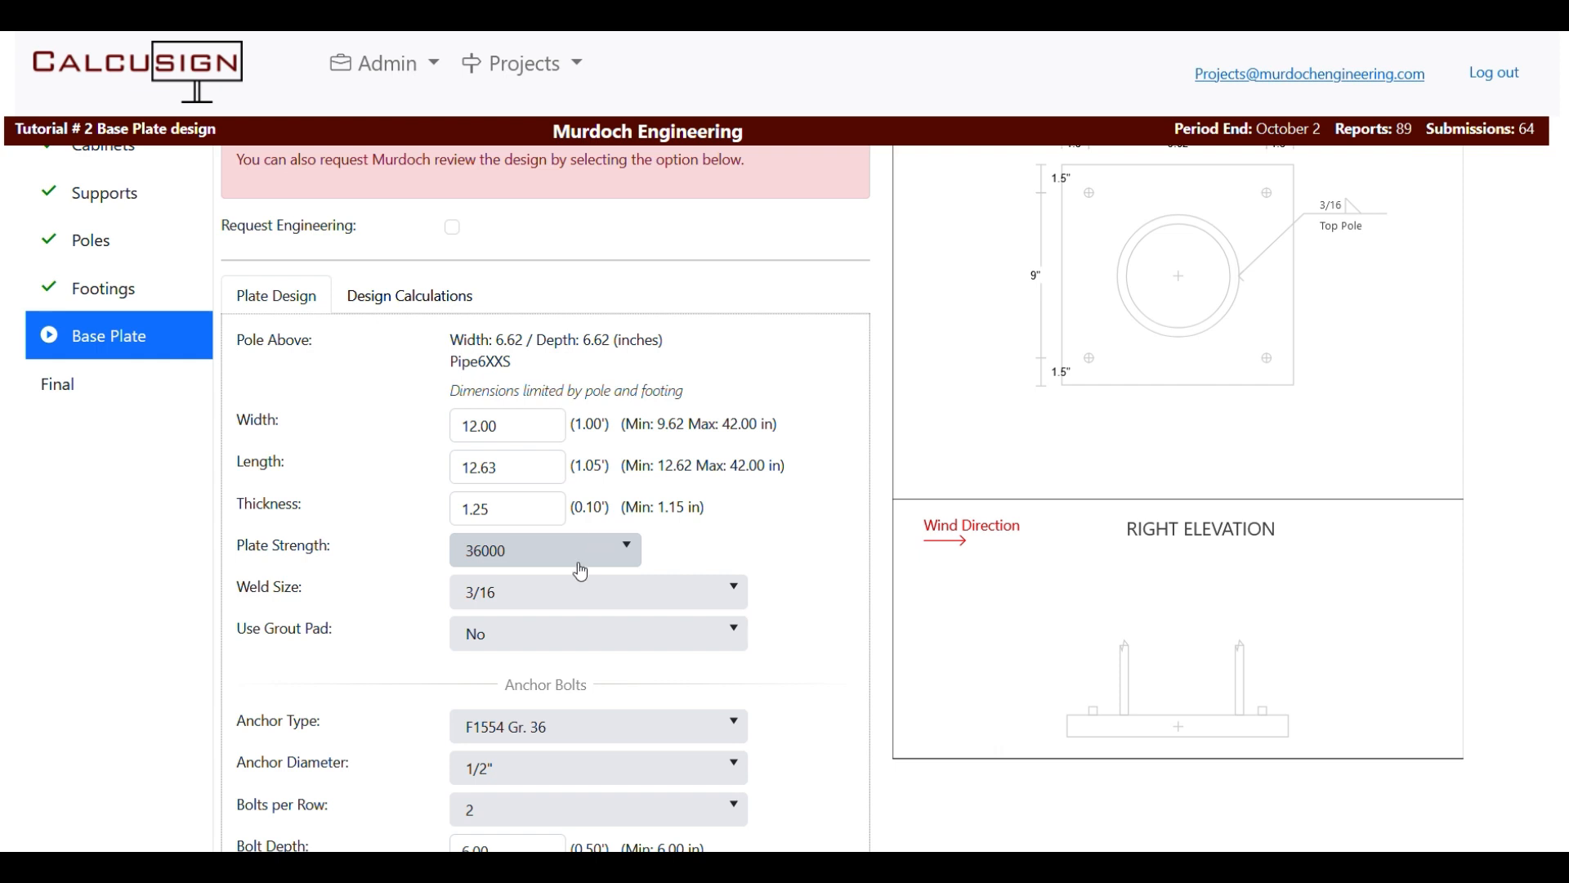
scroll(593, 549, up, 2)
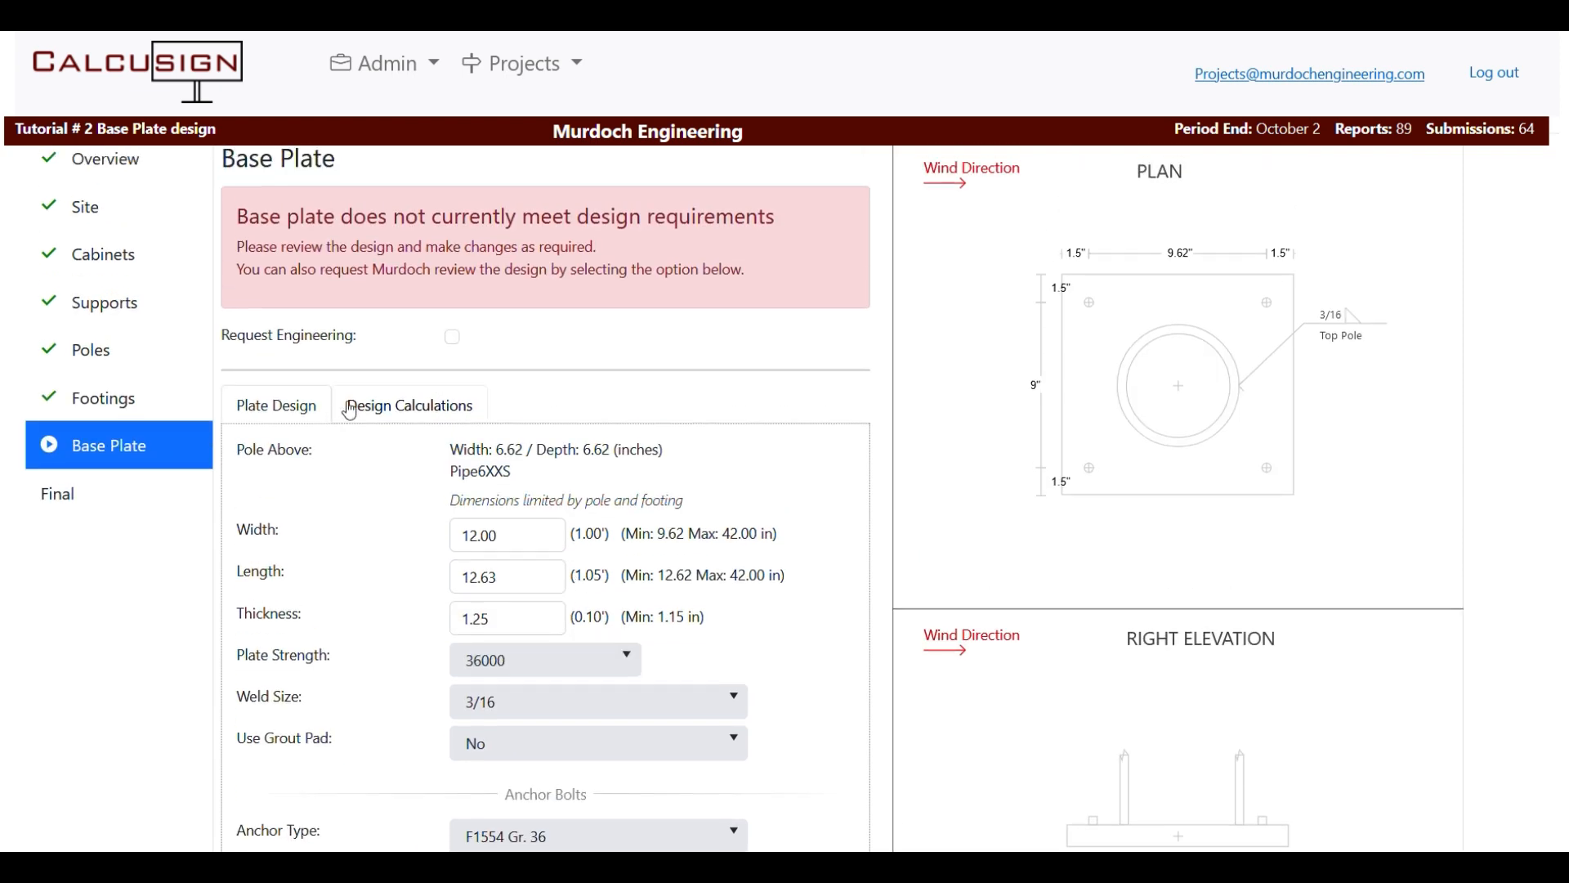
Review the design calculations to see which base plate checks fail.
click(400, 408)
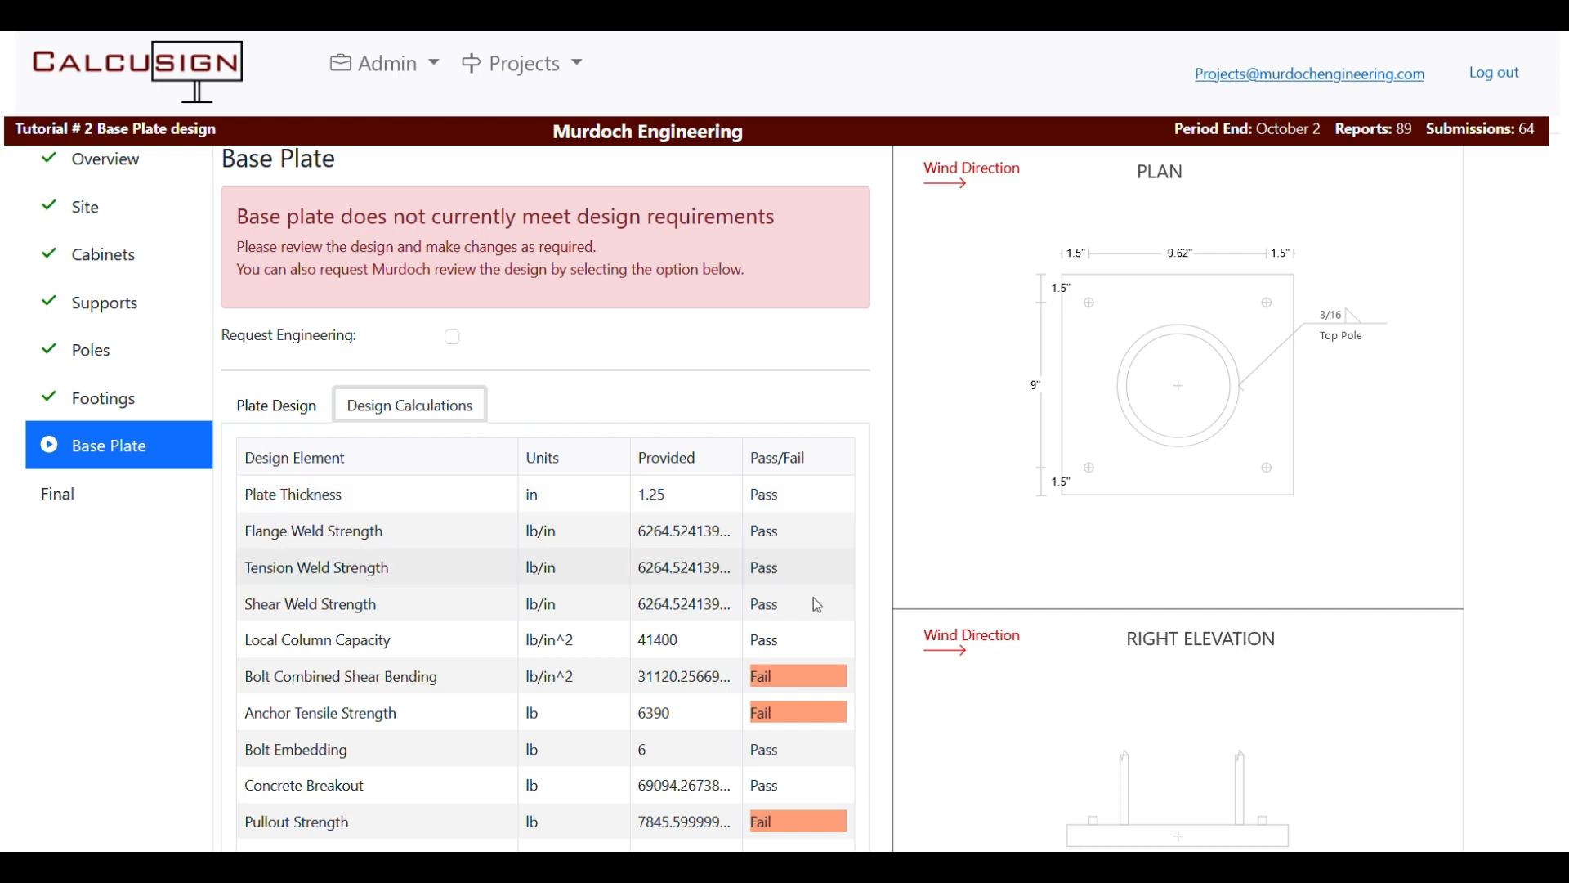
scroll(703, 580, down, 3)
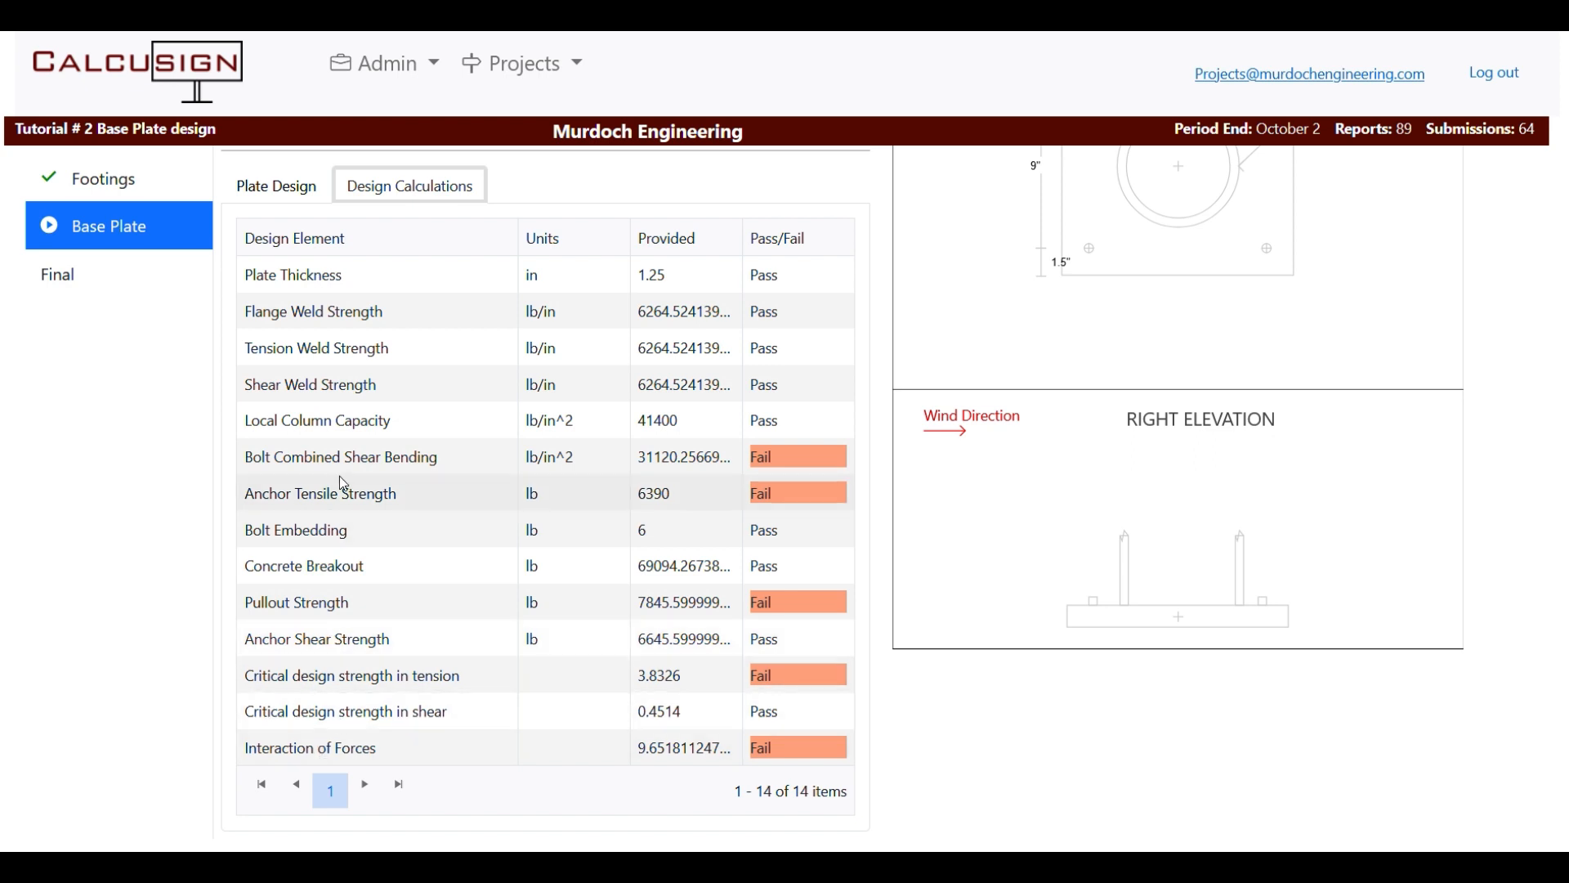
scroll(383, 521, up, 1)
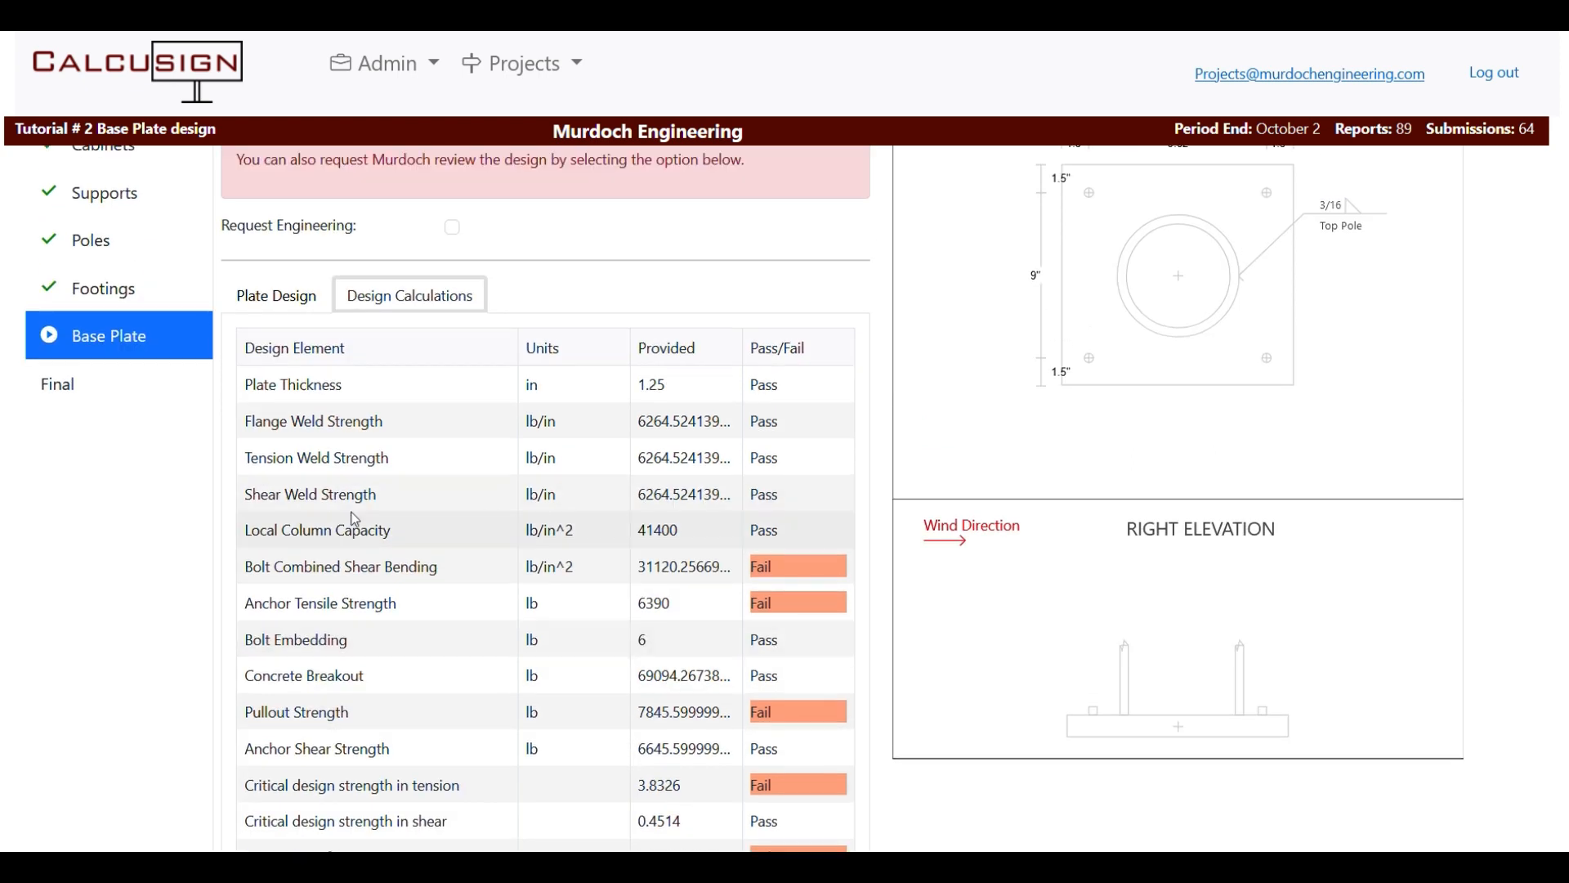
Change the weld size to 1/4 and recheck the design calculations.
click(277, 297)
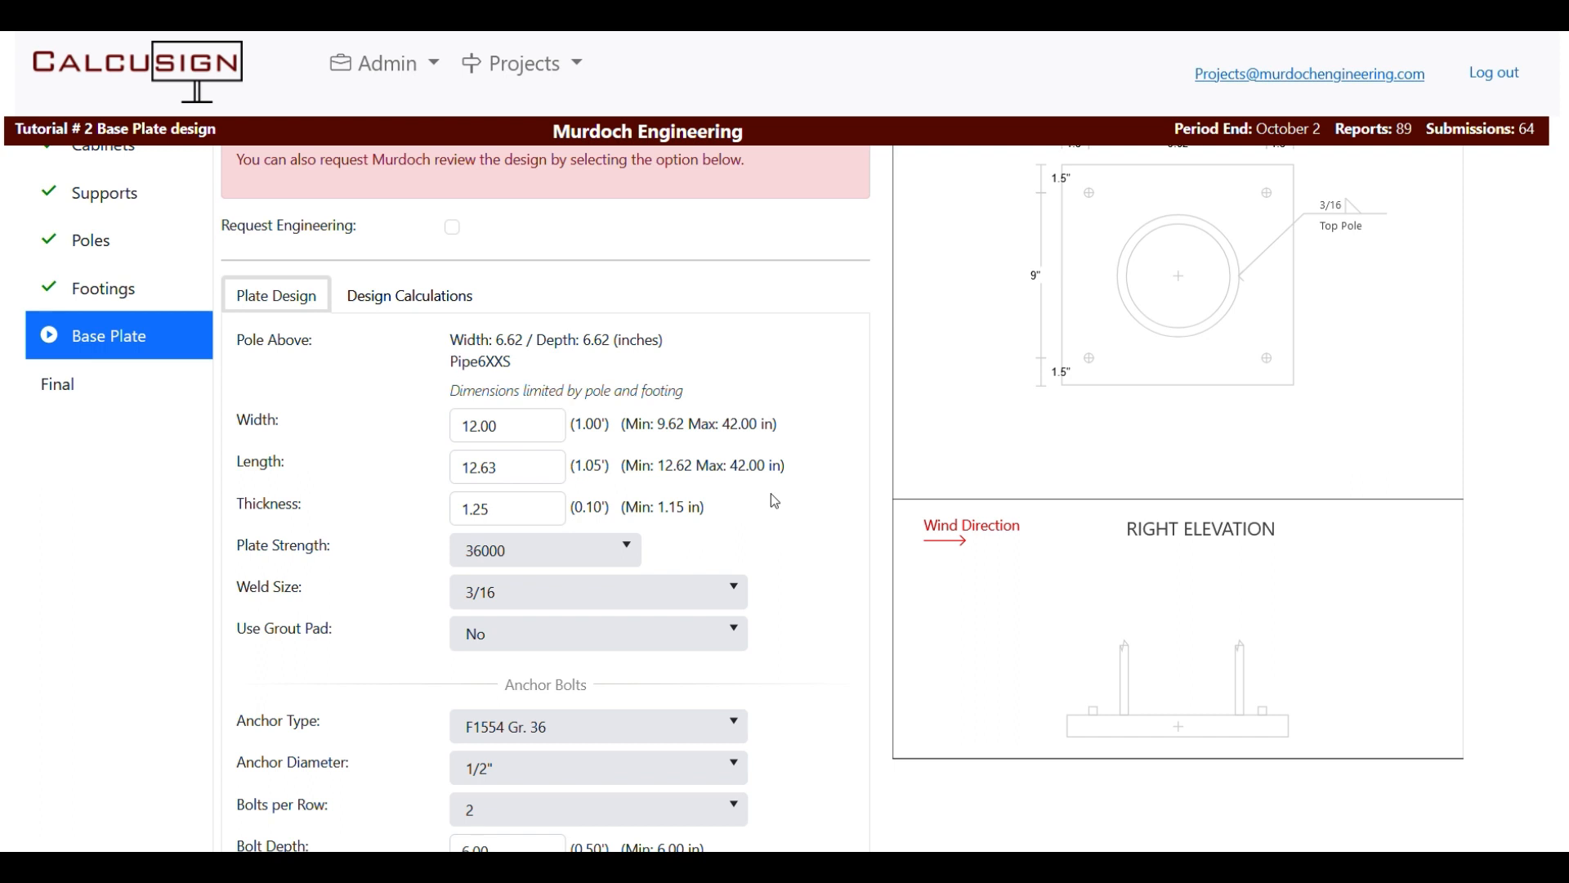
scroll(764, 496, down, 2)
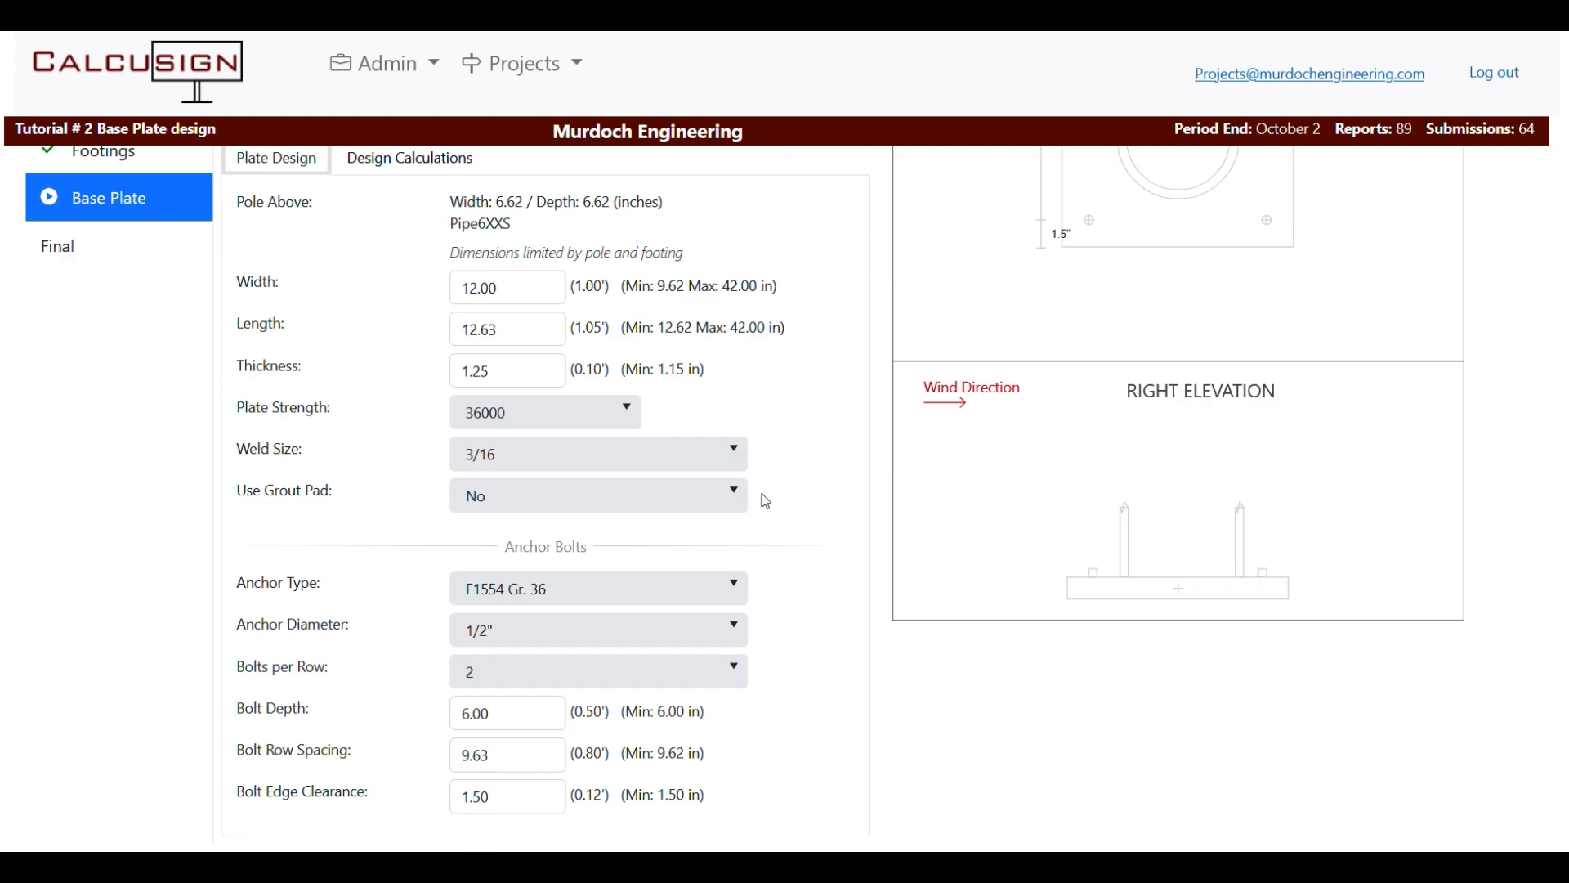
scroll(662, 378, up, 1)
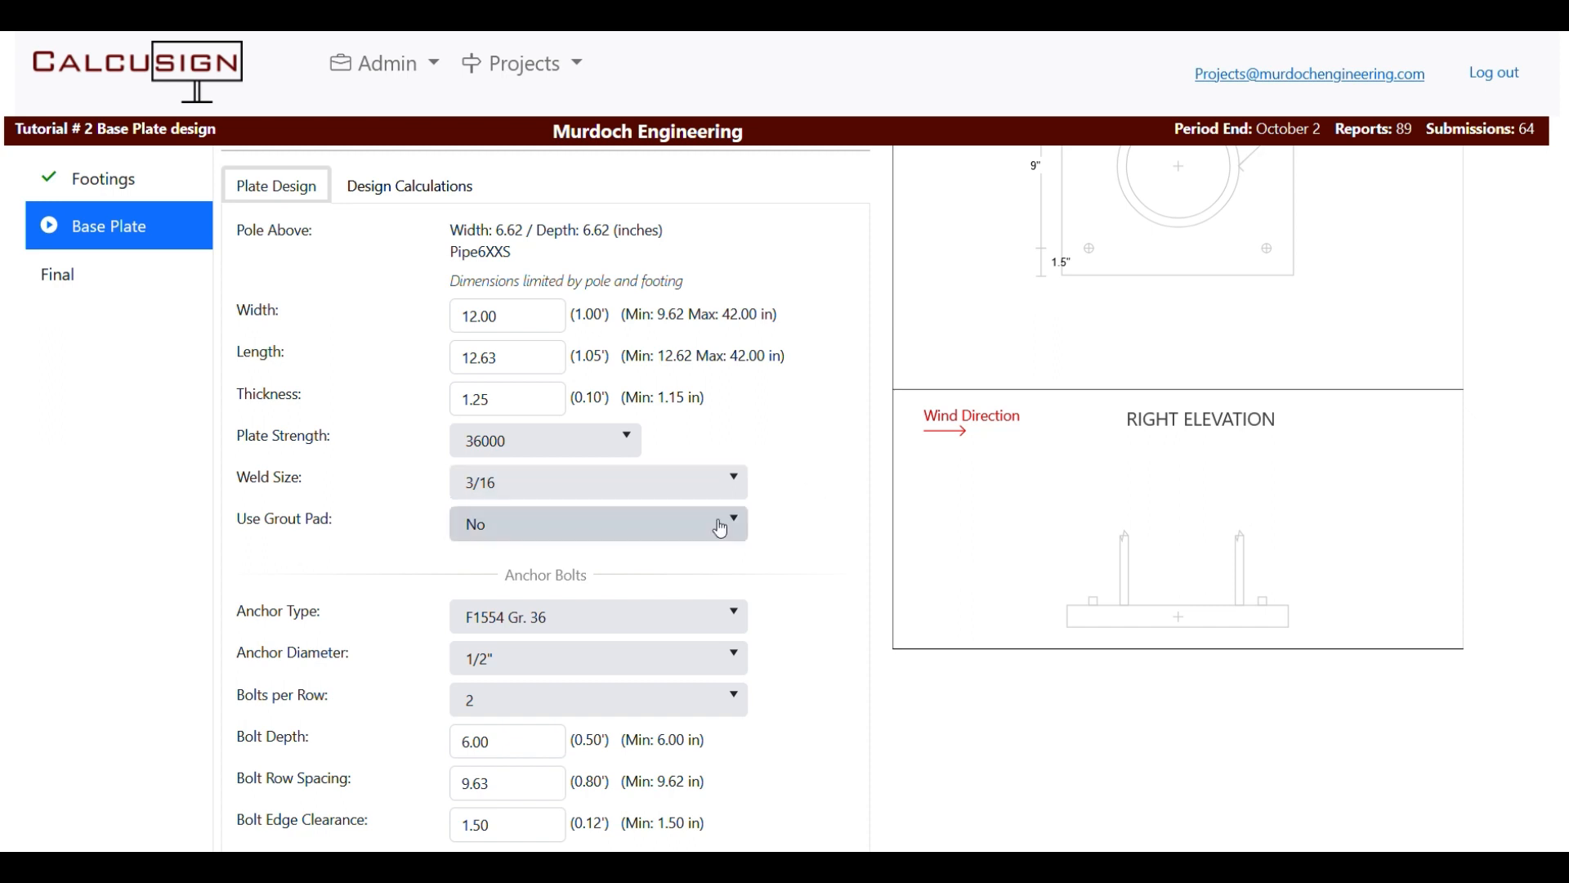
scroll(720, 525, up, 1)
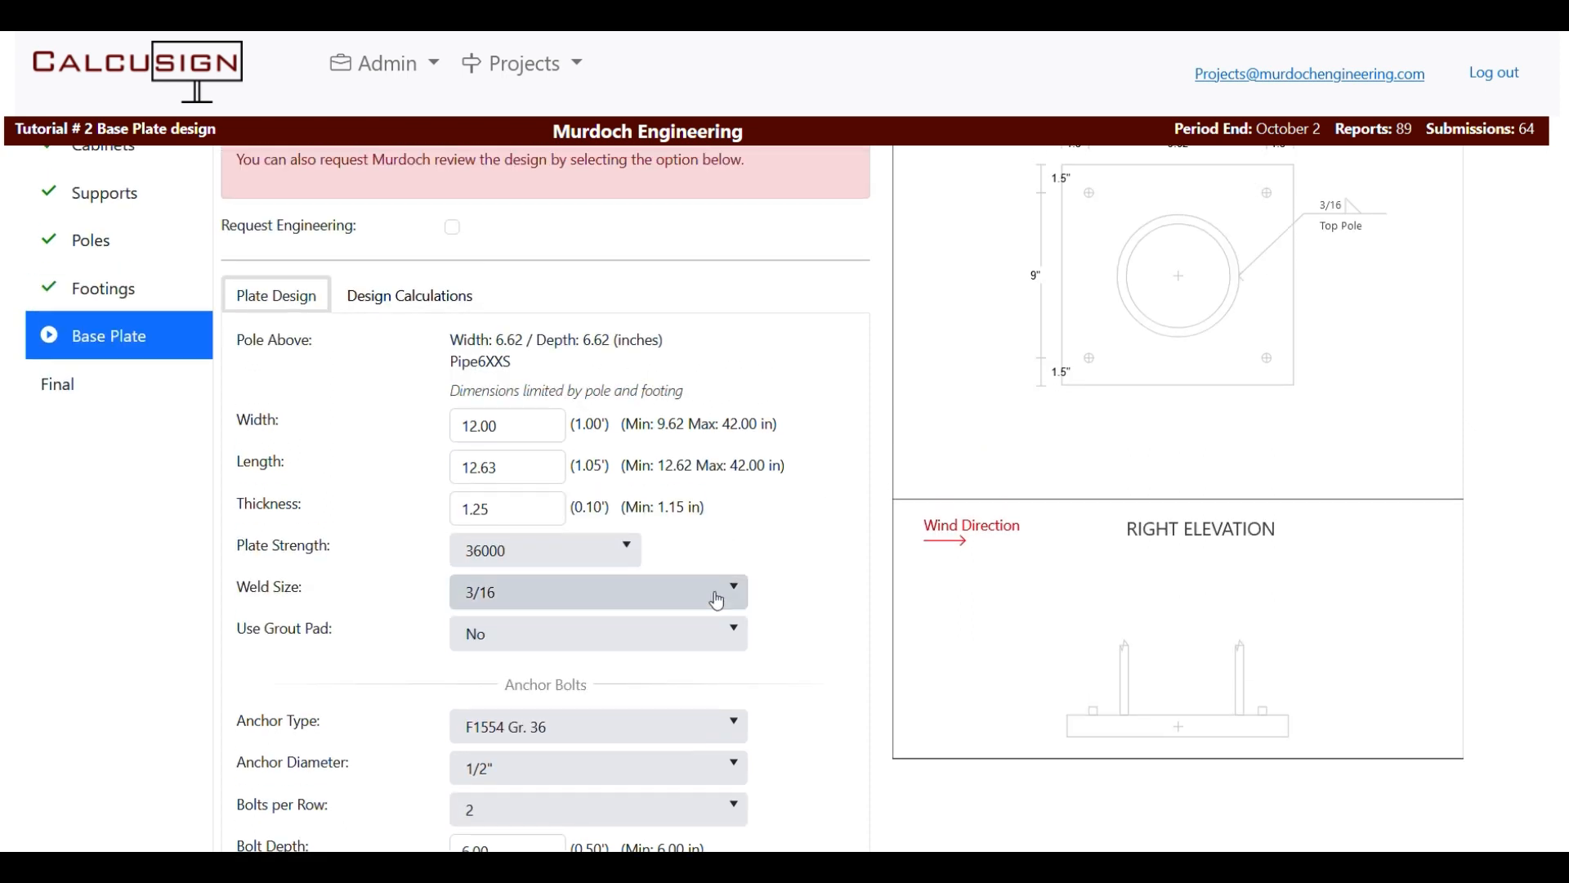
click(718, 594)
click(518, 656)
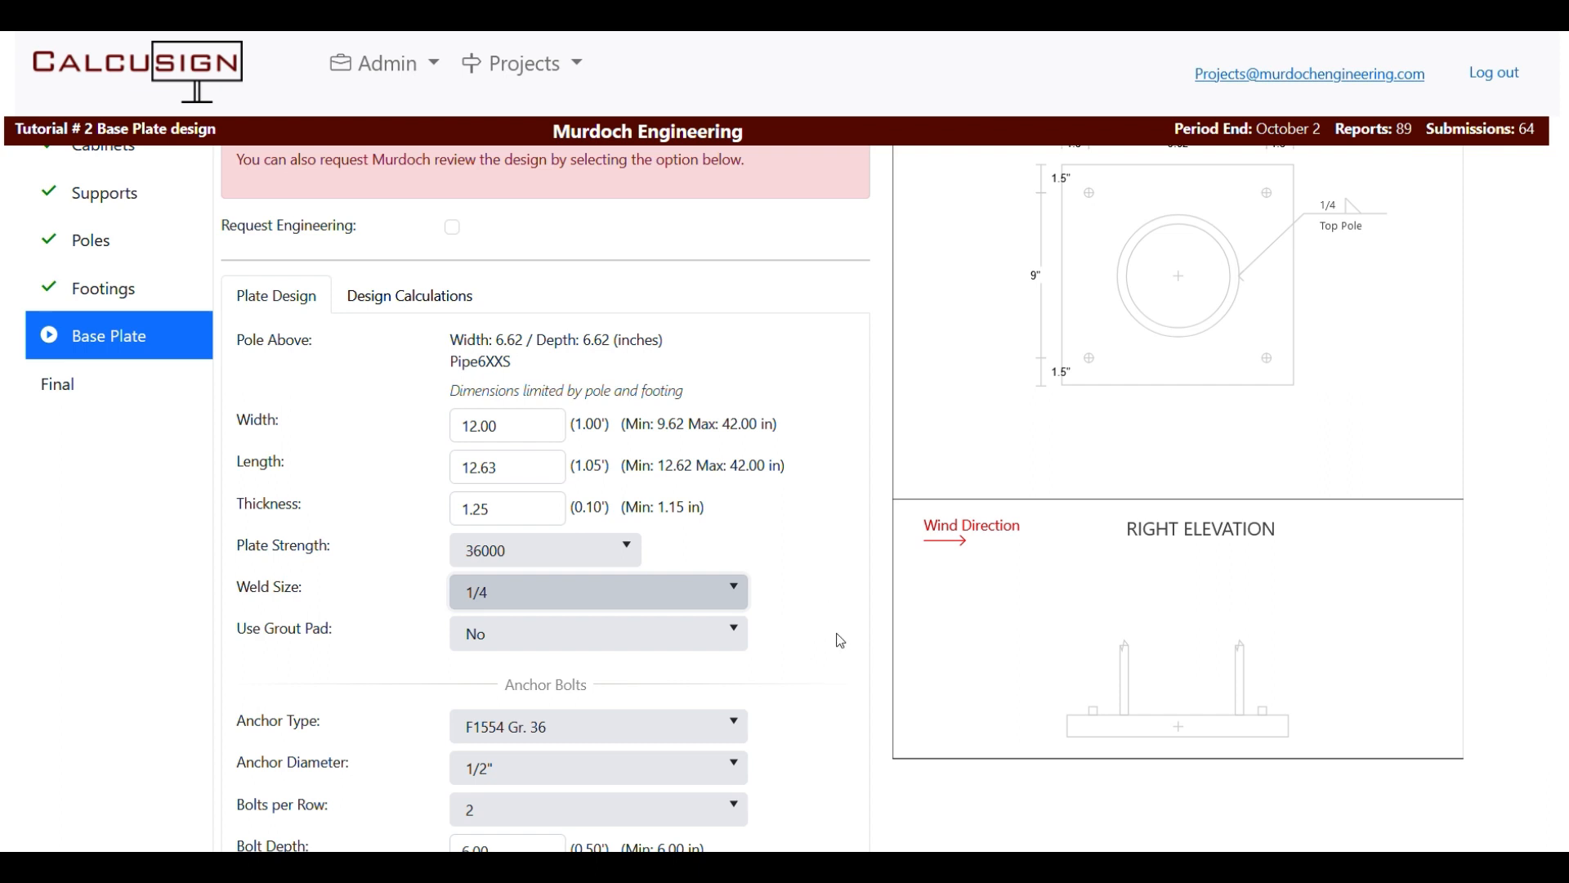
click(422, 304)
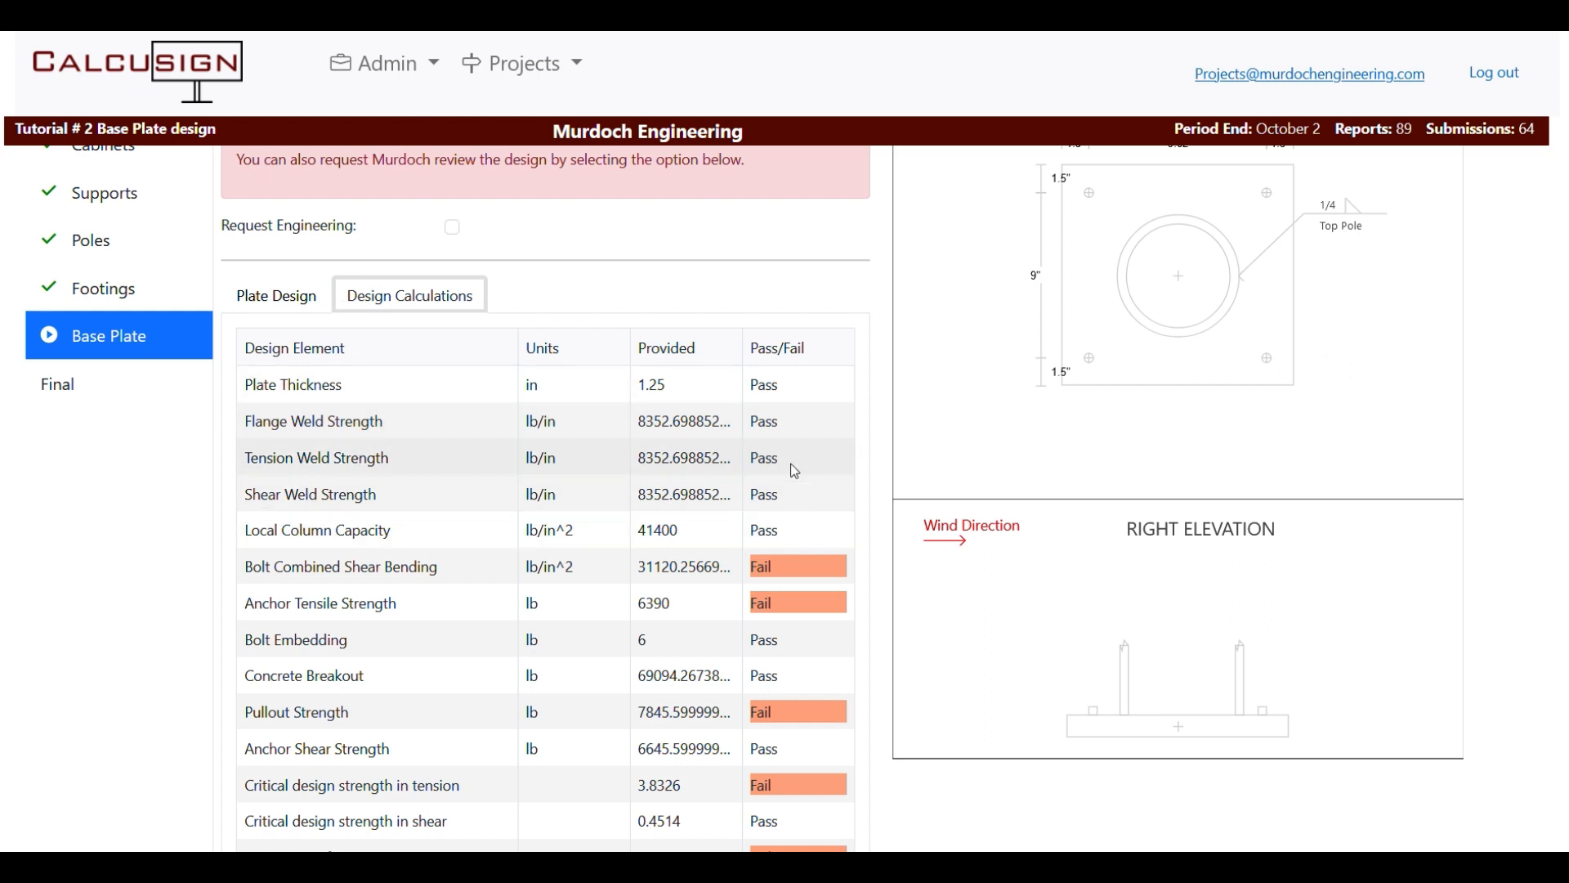
Set the anchor bolt diameter to 5/8" on Plate Design.
click(254, 299)
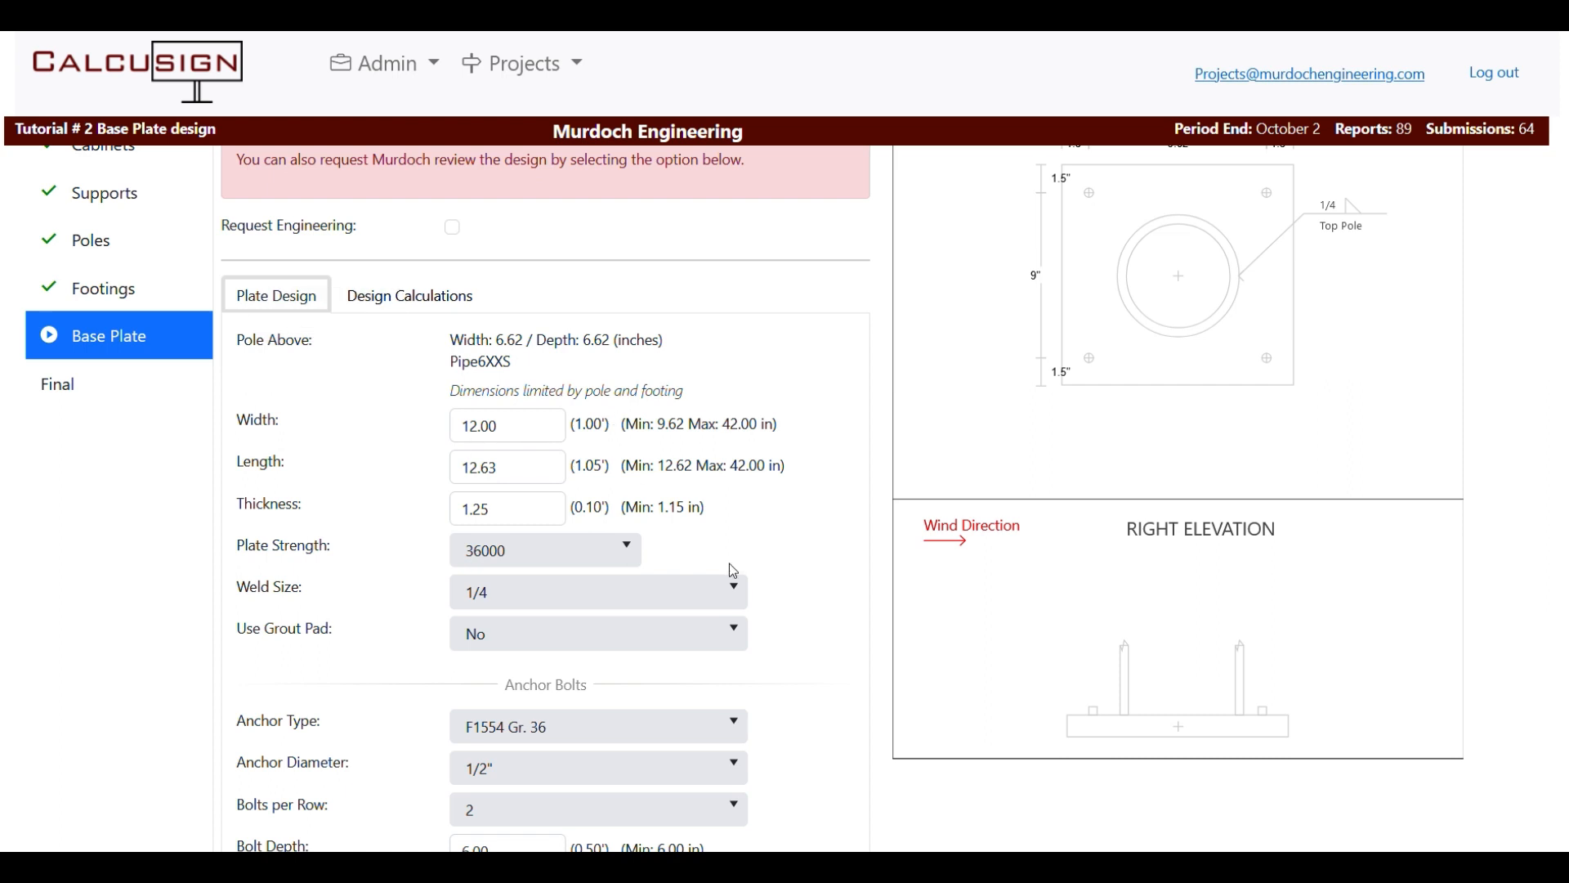
scroll(735, 566, down, 3)
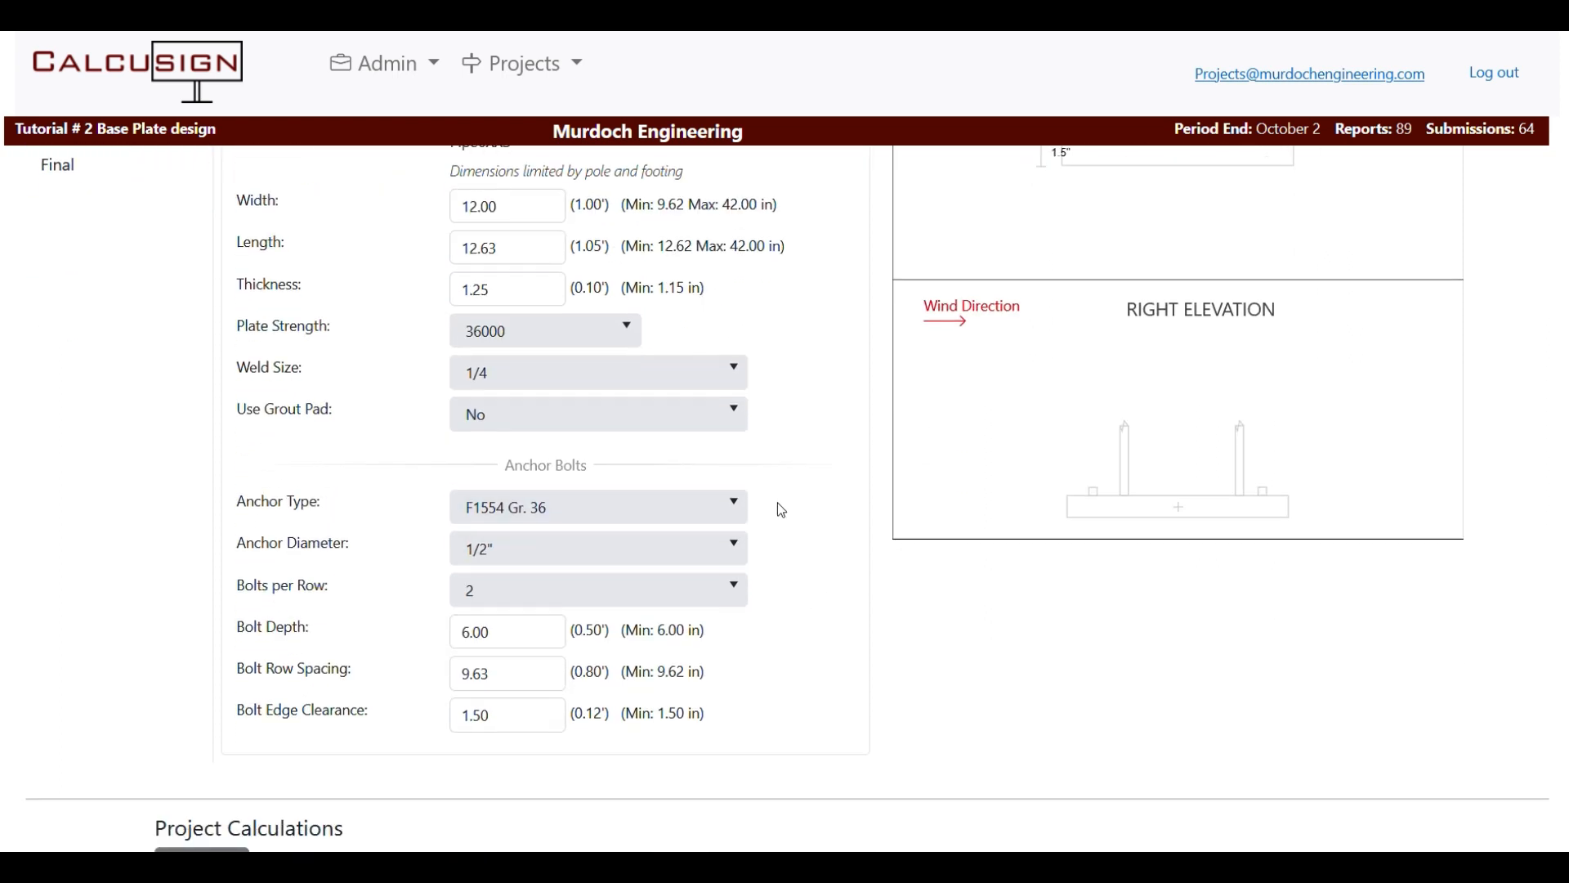
scroll(796, 557, up, 5)
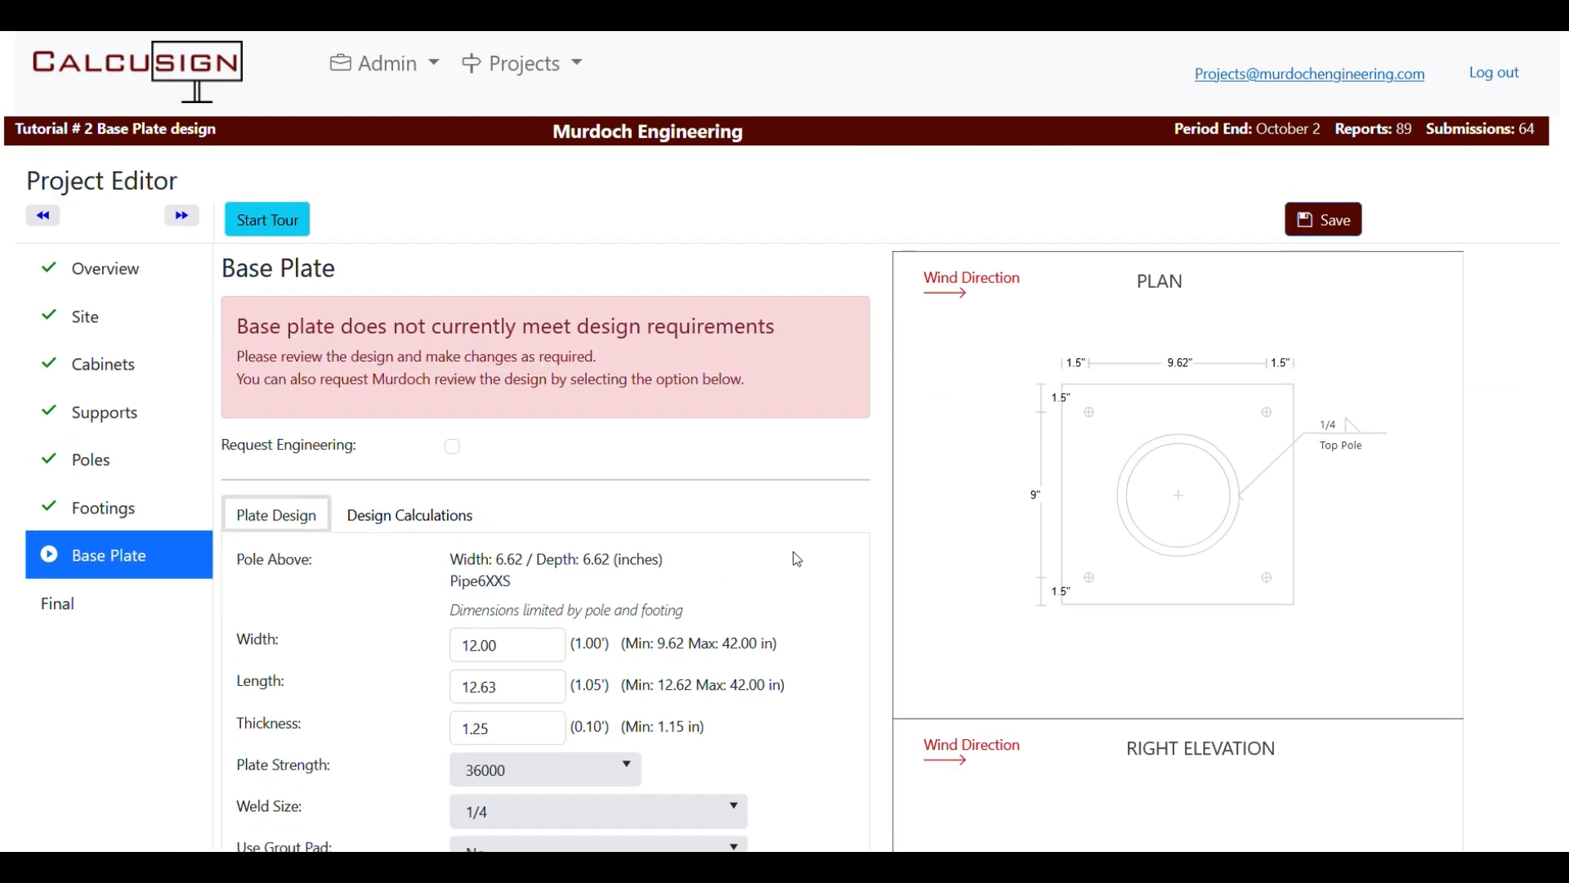
scroll(772, 536, down, 5)
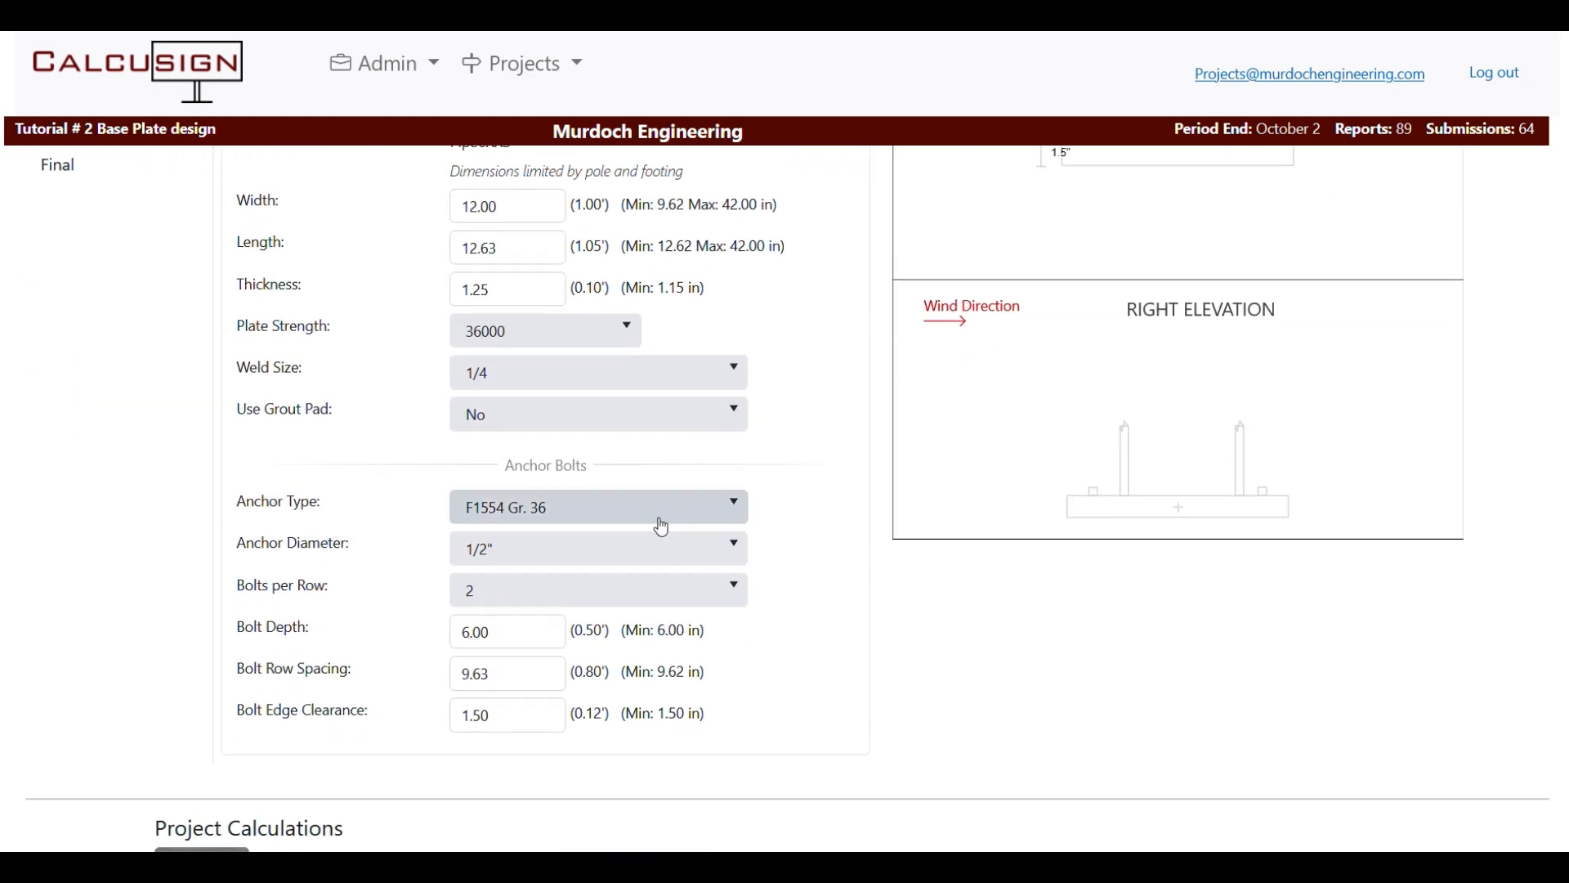
scroll(680, 484, up, 2)
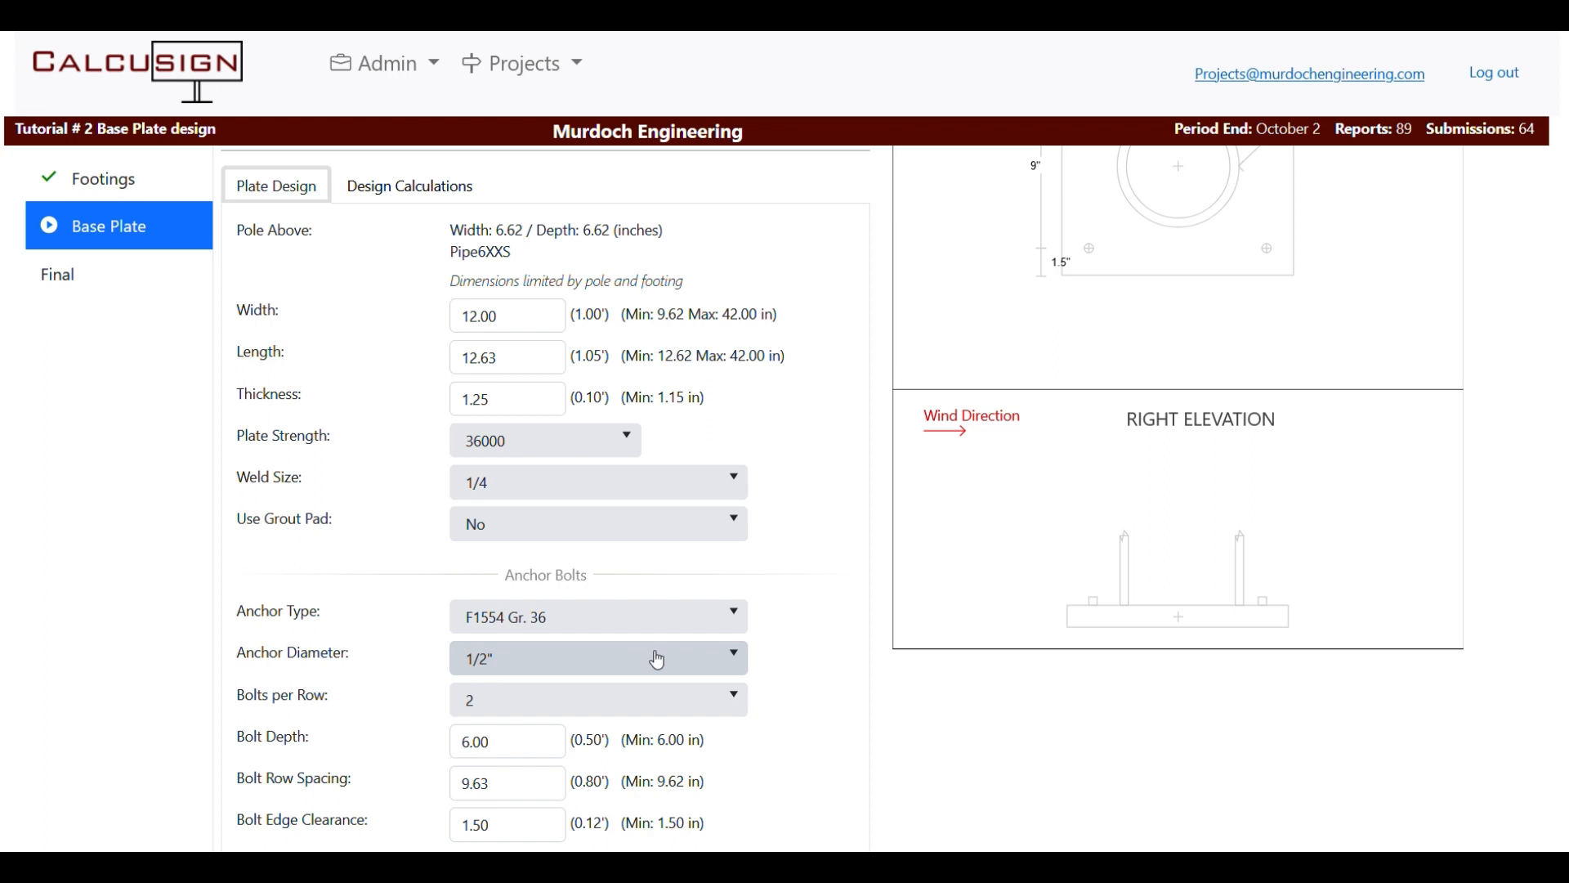
click(697, 667)
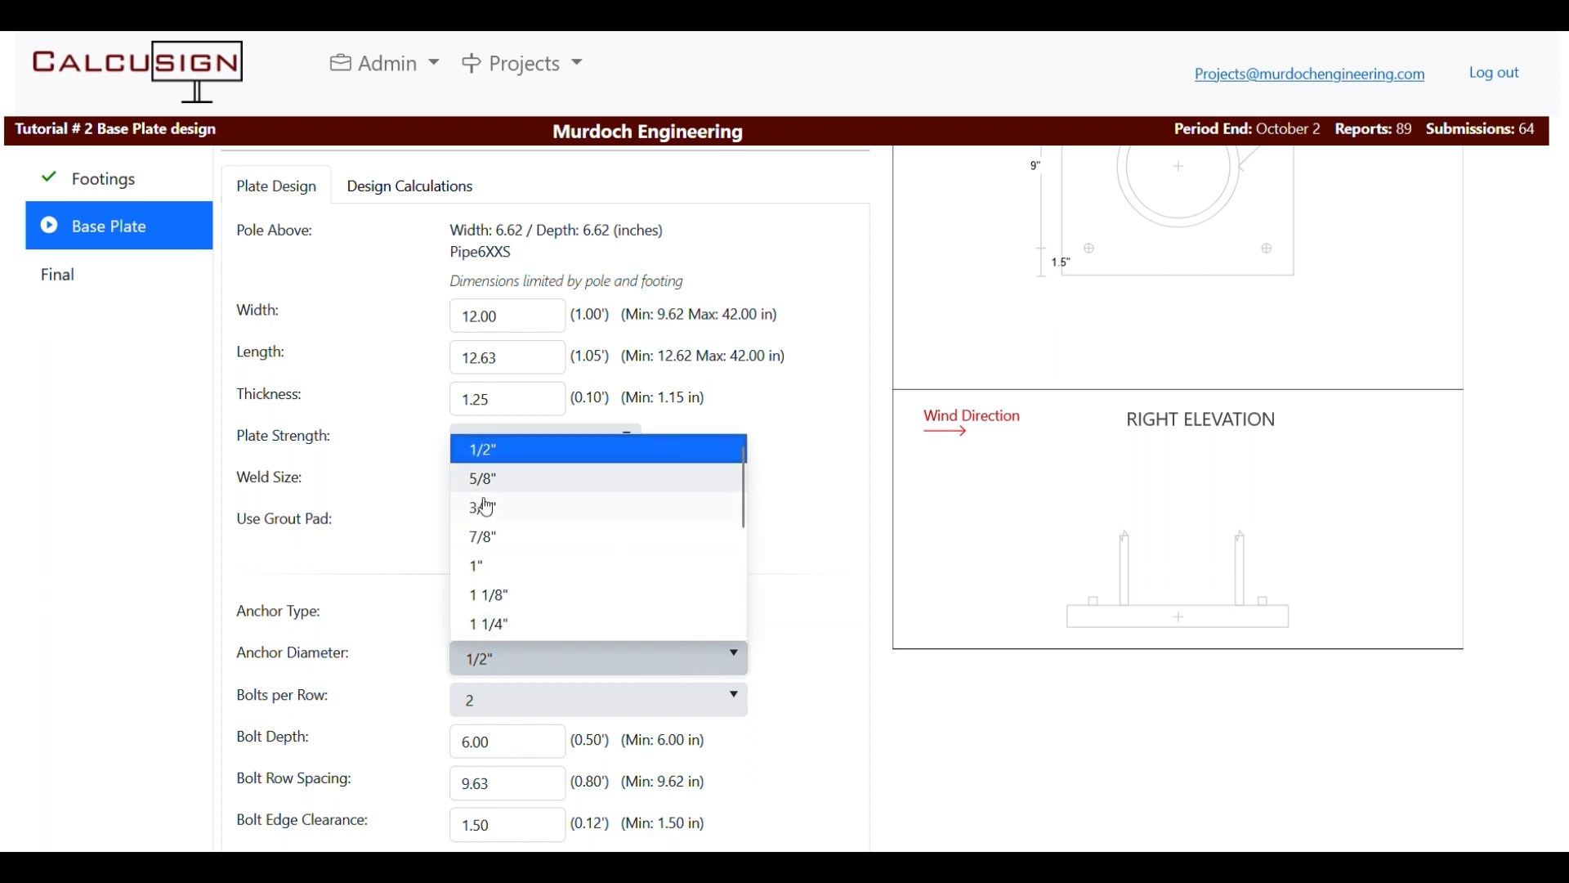
click(492, 480)
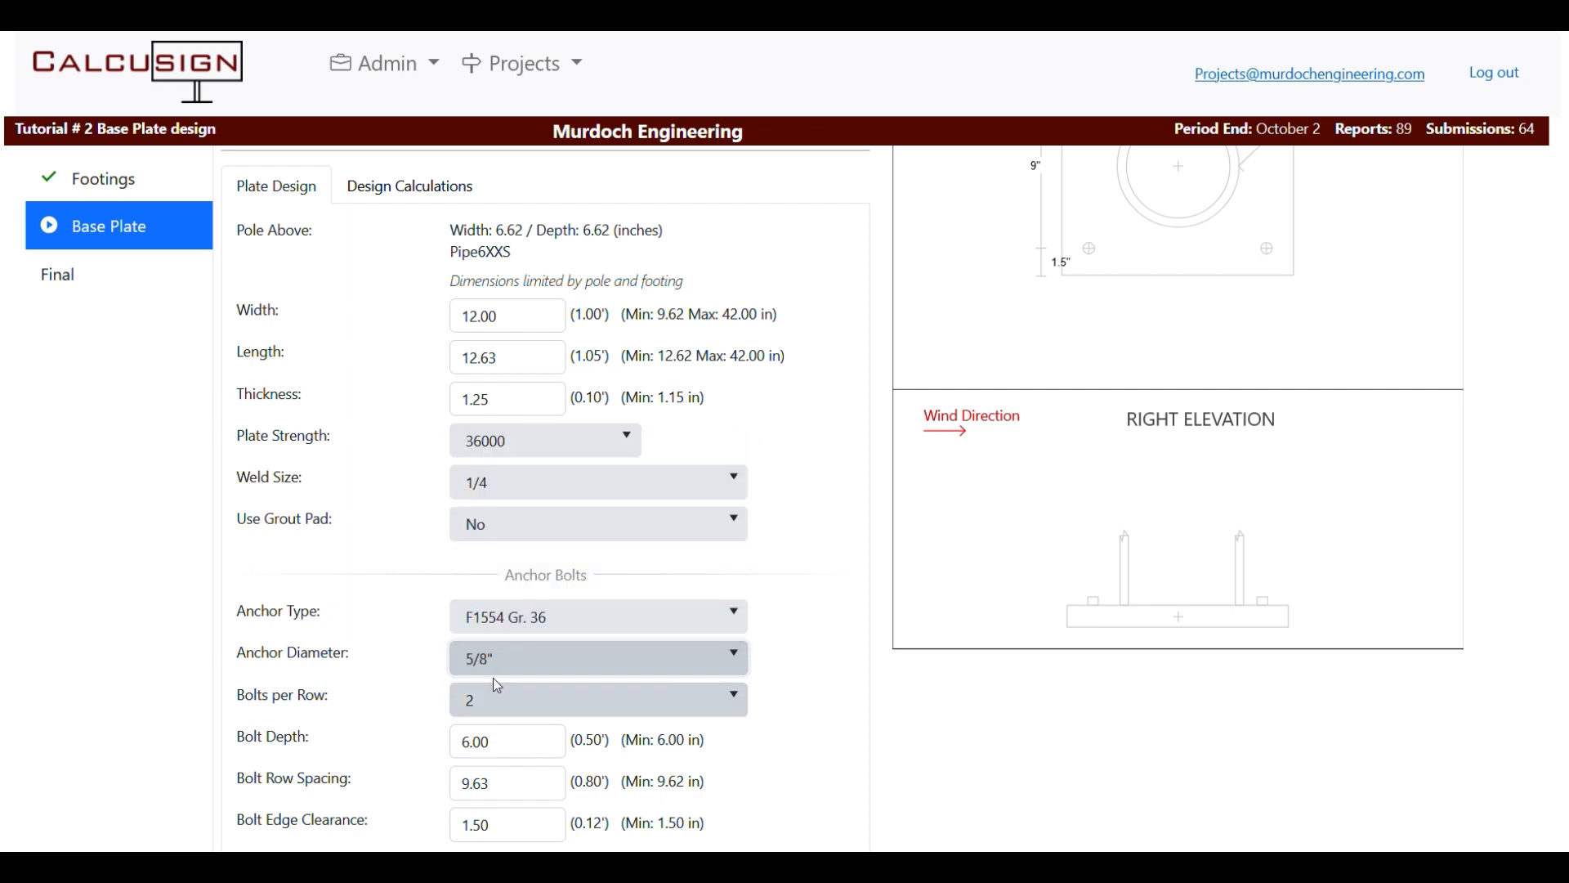
Recheck the calculations with the 5/8" bolts, then return to Plate Design.
scroll(497, 685, up, 3)
click(419, 409)
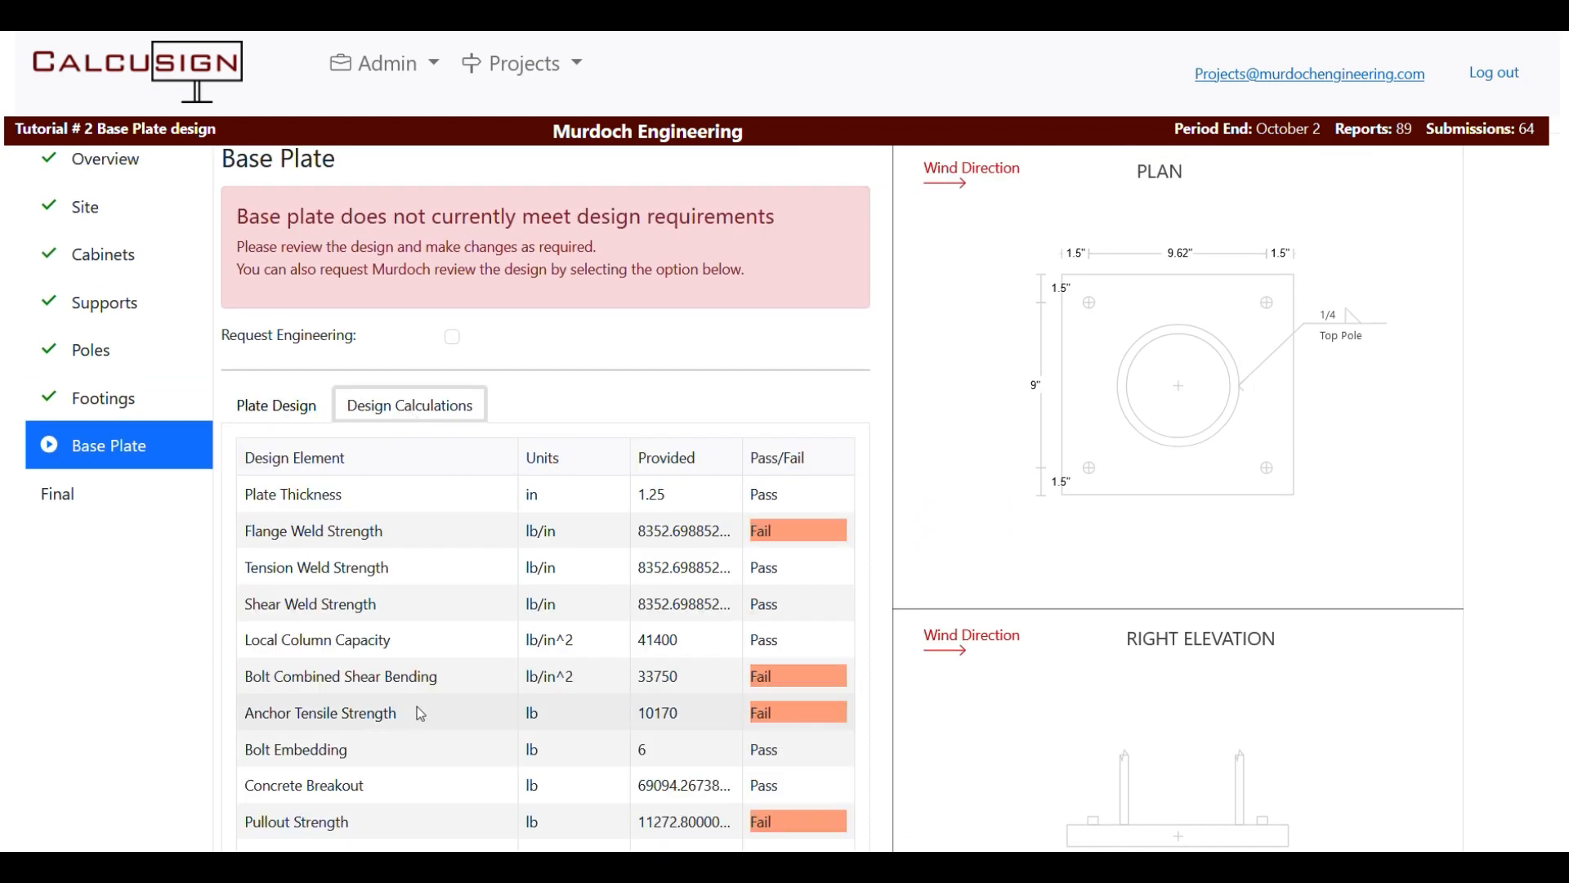
click(276, 404)
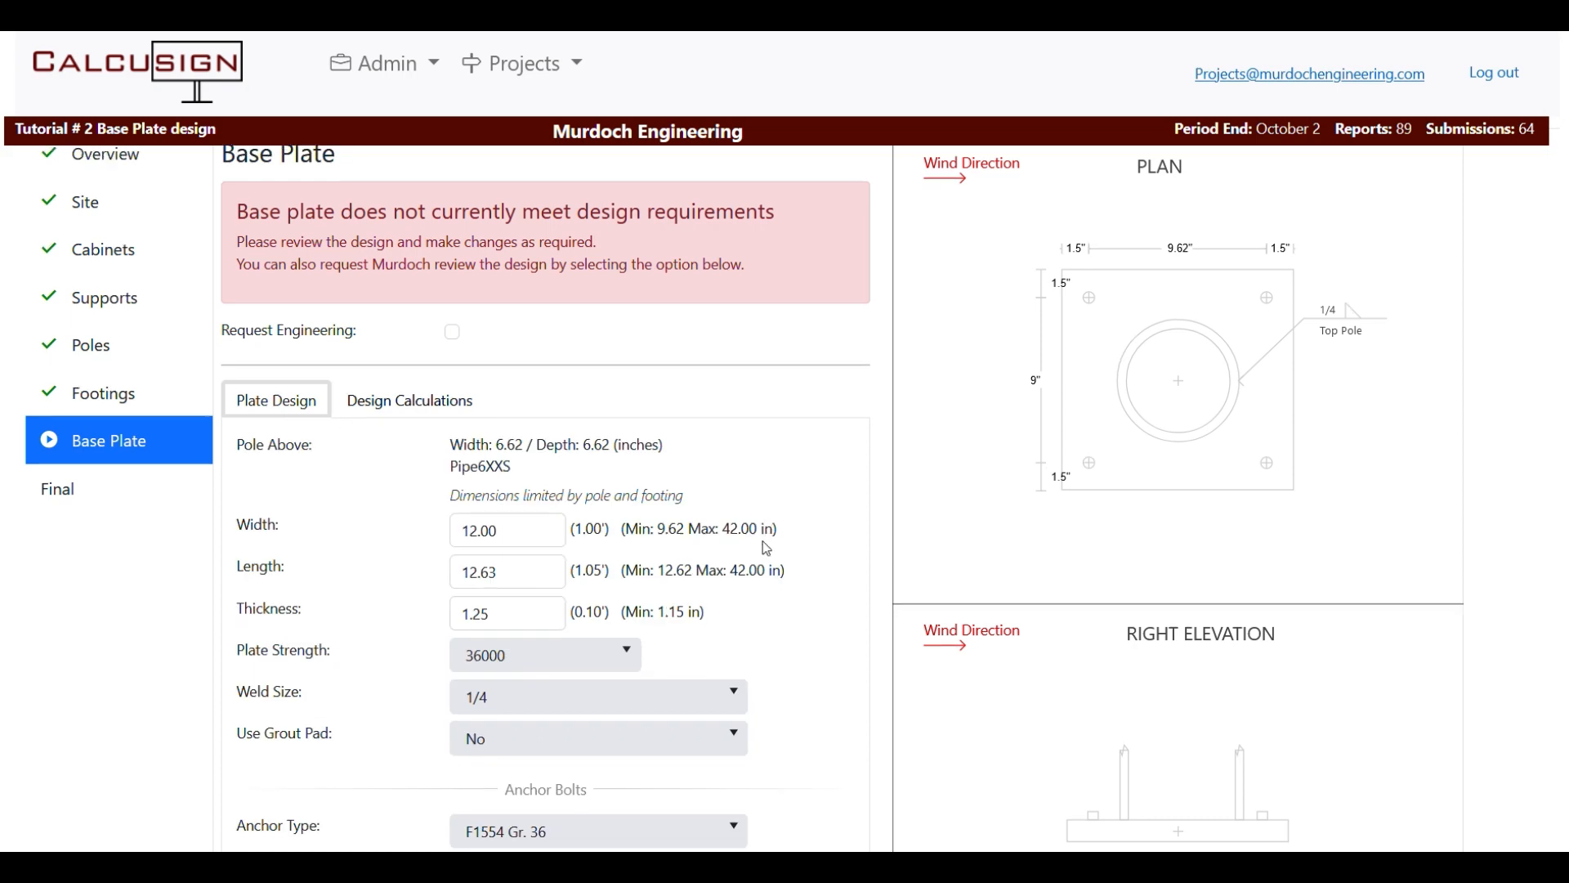
scroll(767, 548, down, 5)
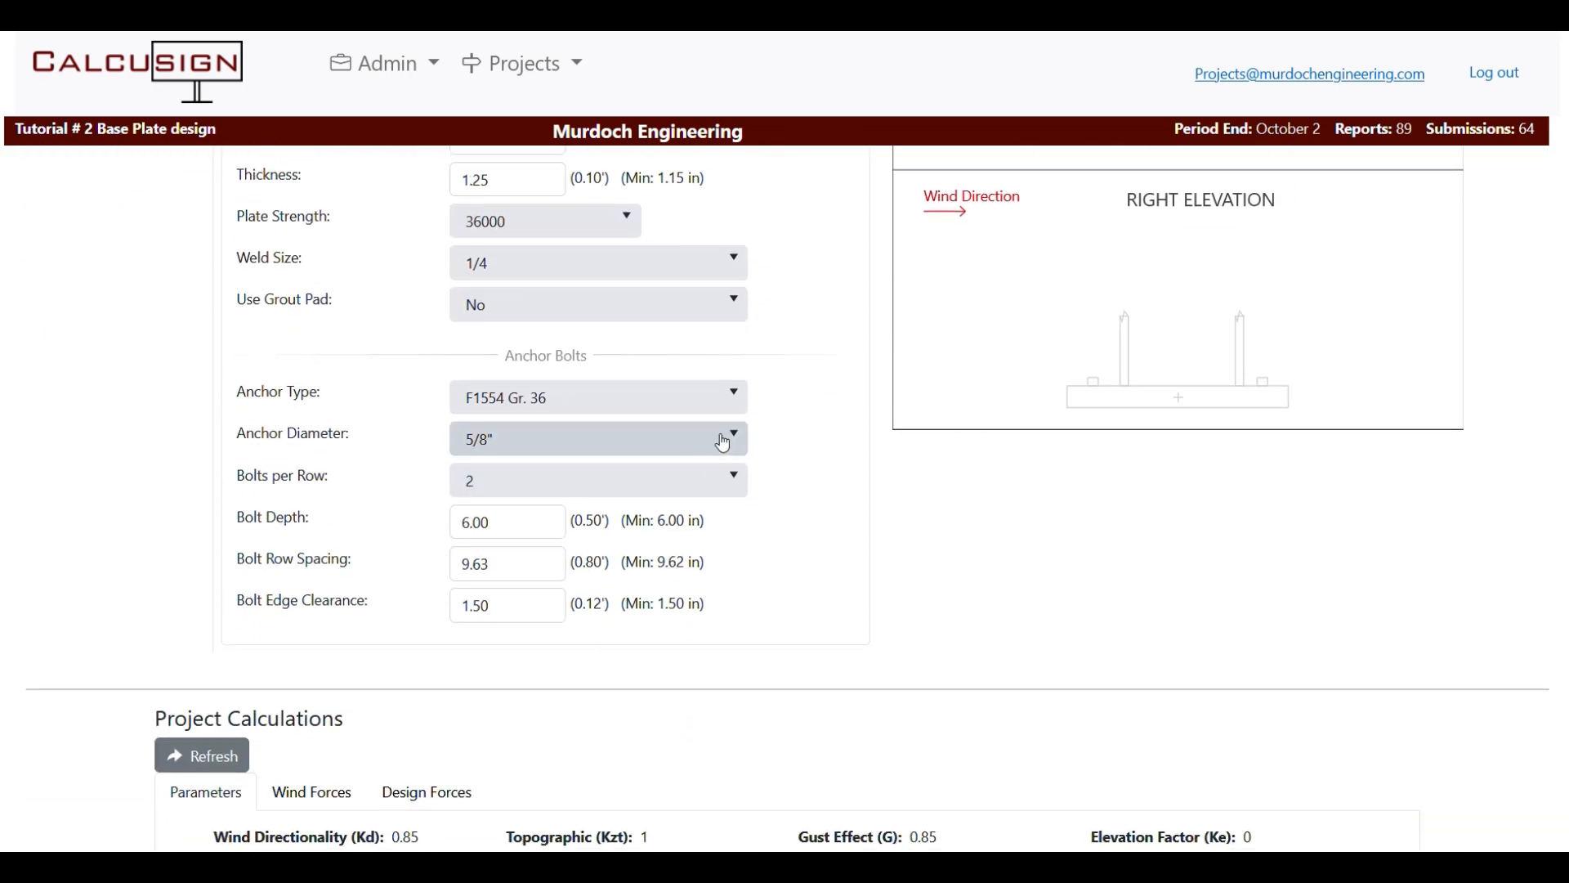
Switch the anchor type to F1554 Gr. 55 and set bolt depth to 12 in.
click(724, 398)
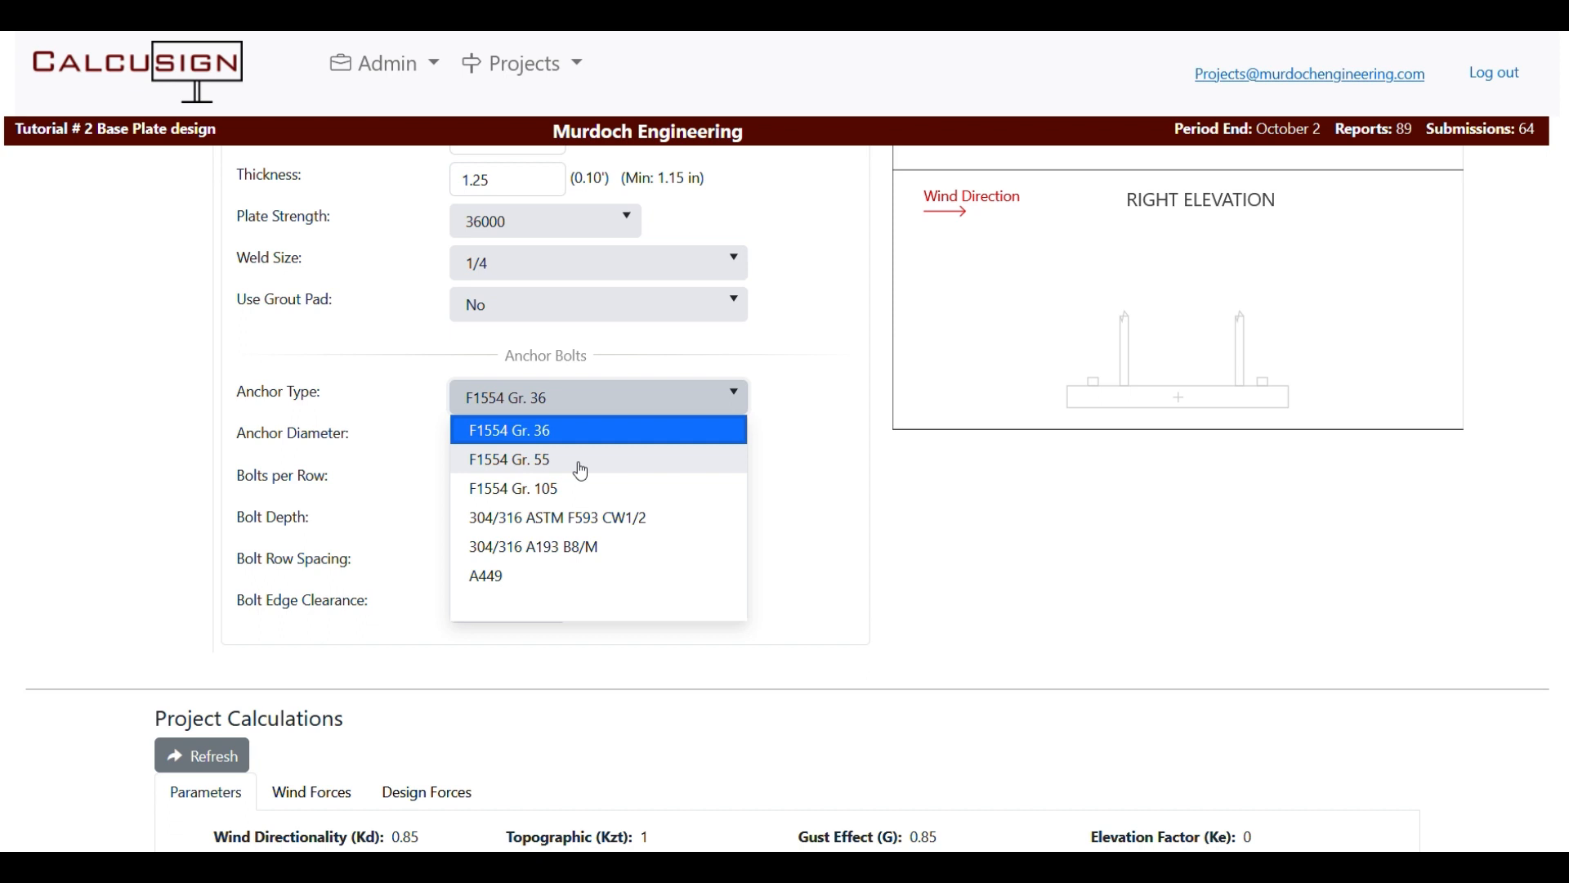
click(585, 460)
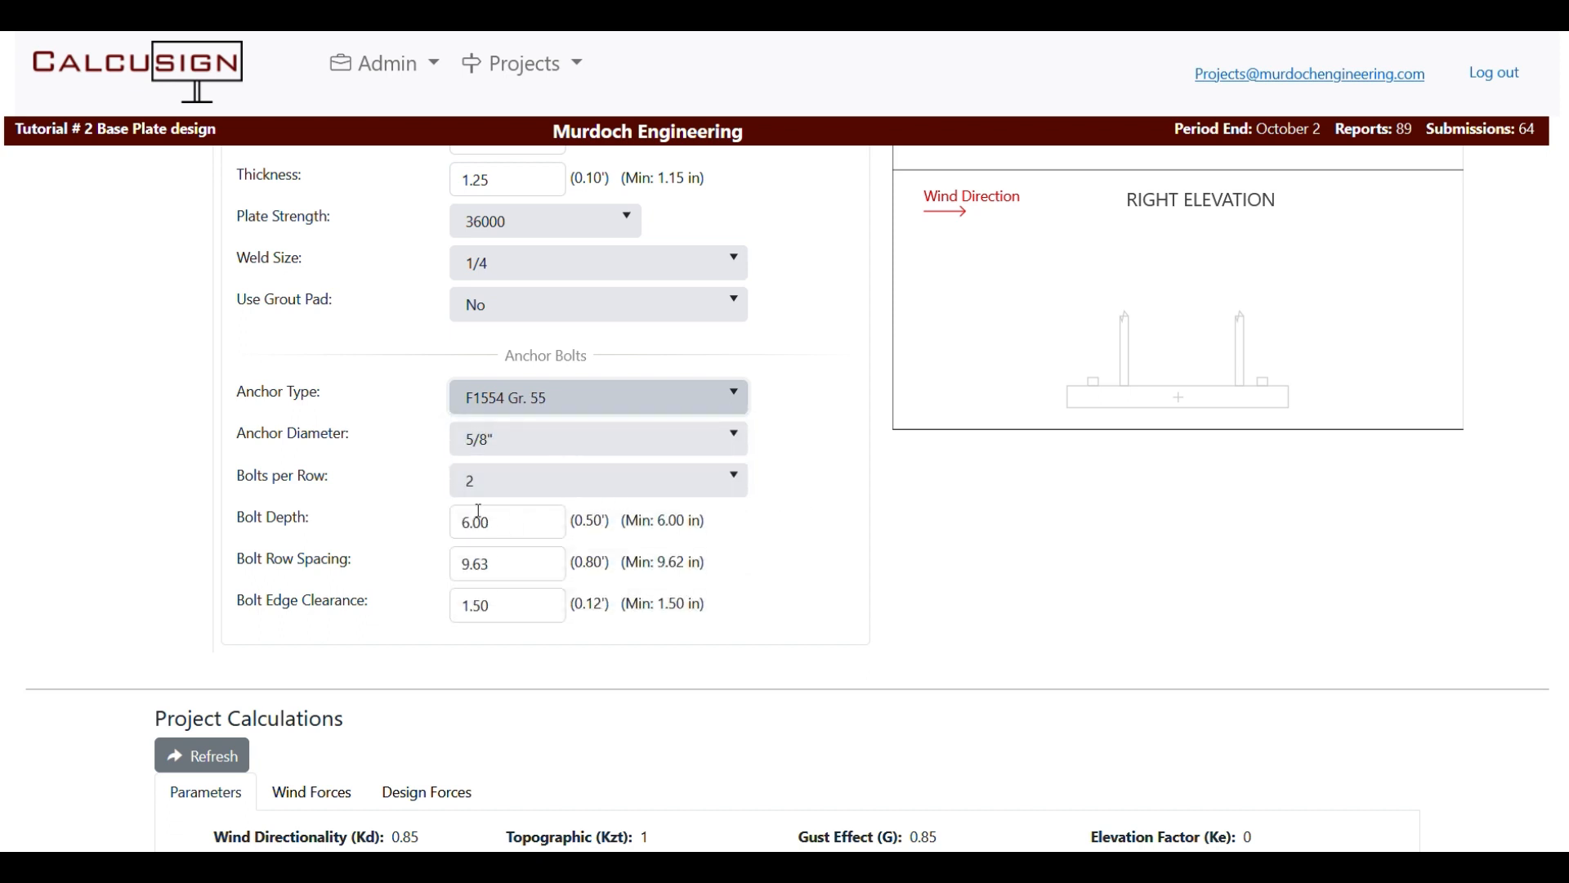
drag(457, 523, 579, 520)
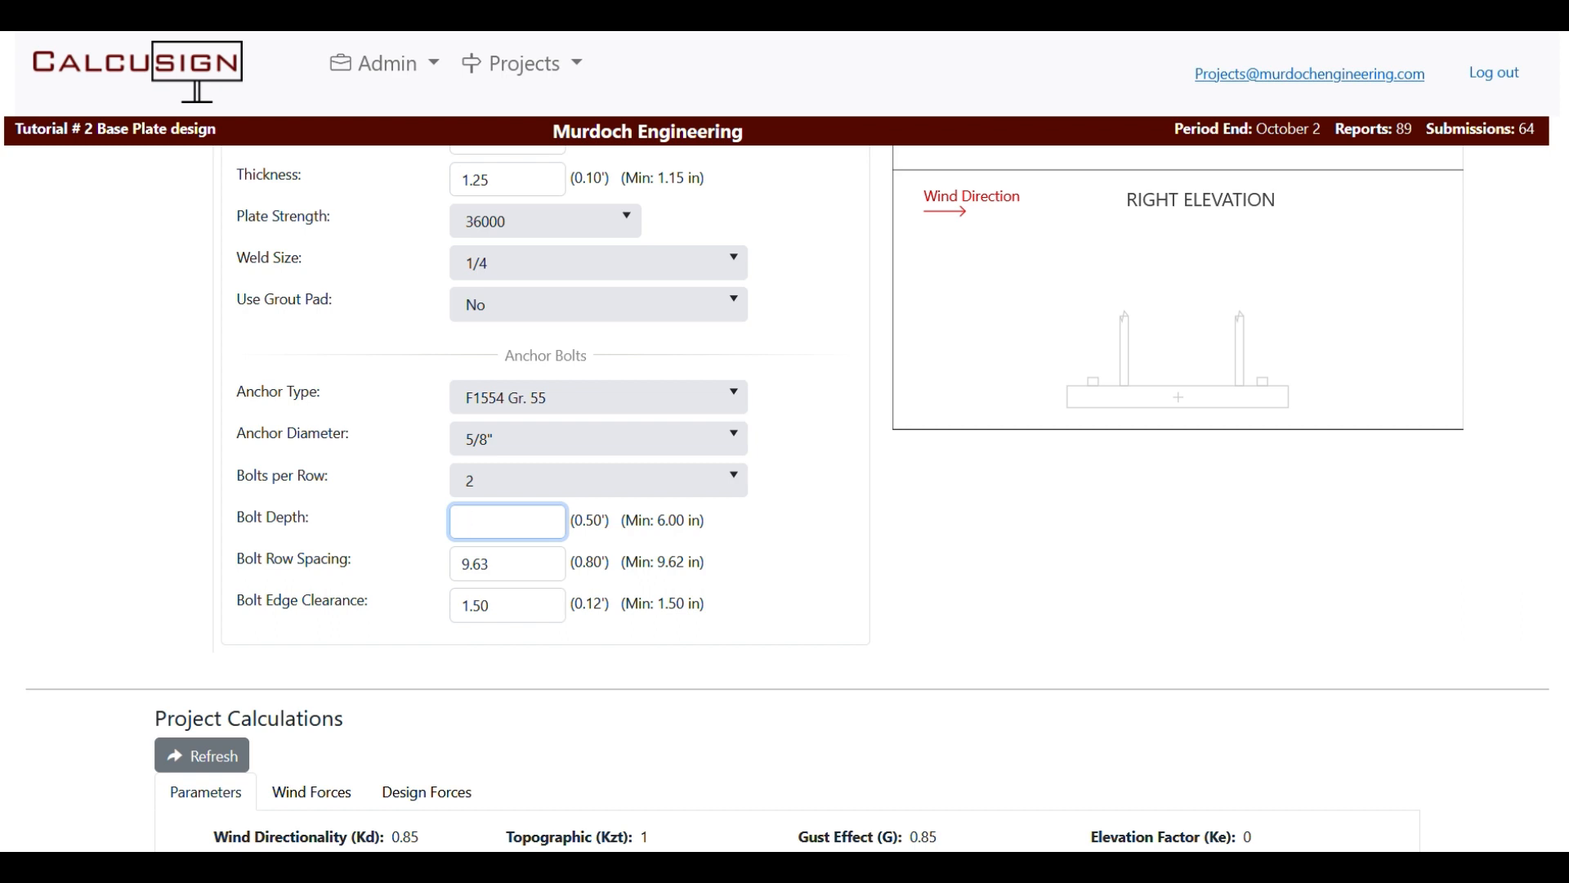
text(12)
key(Tab)
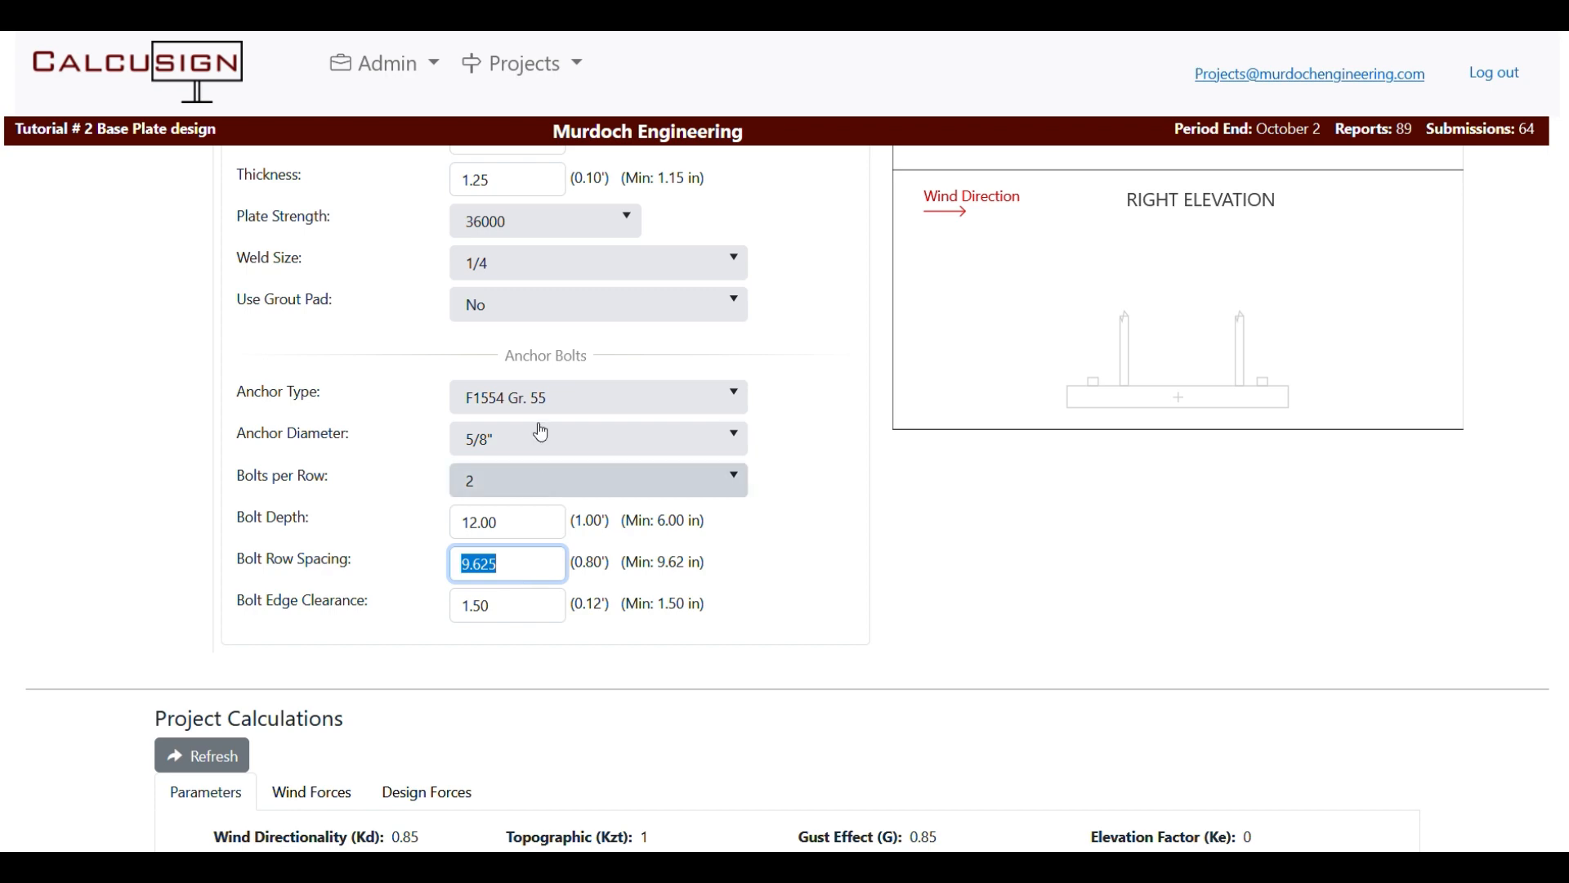
Check the design pass/fail results with the deeper bolts.
scroll(491, 409, up, 5)
click(389, 406)
scroll(491, 425, down, 4)
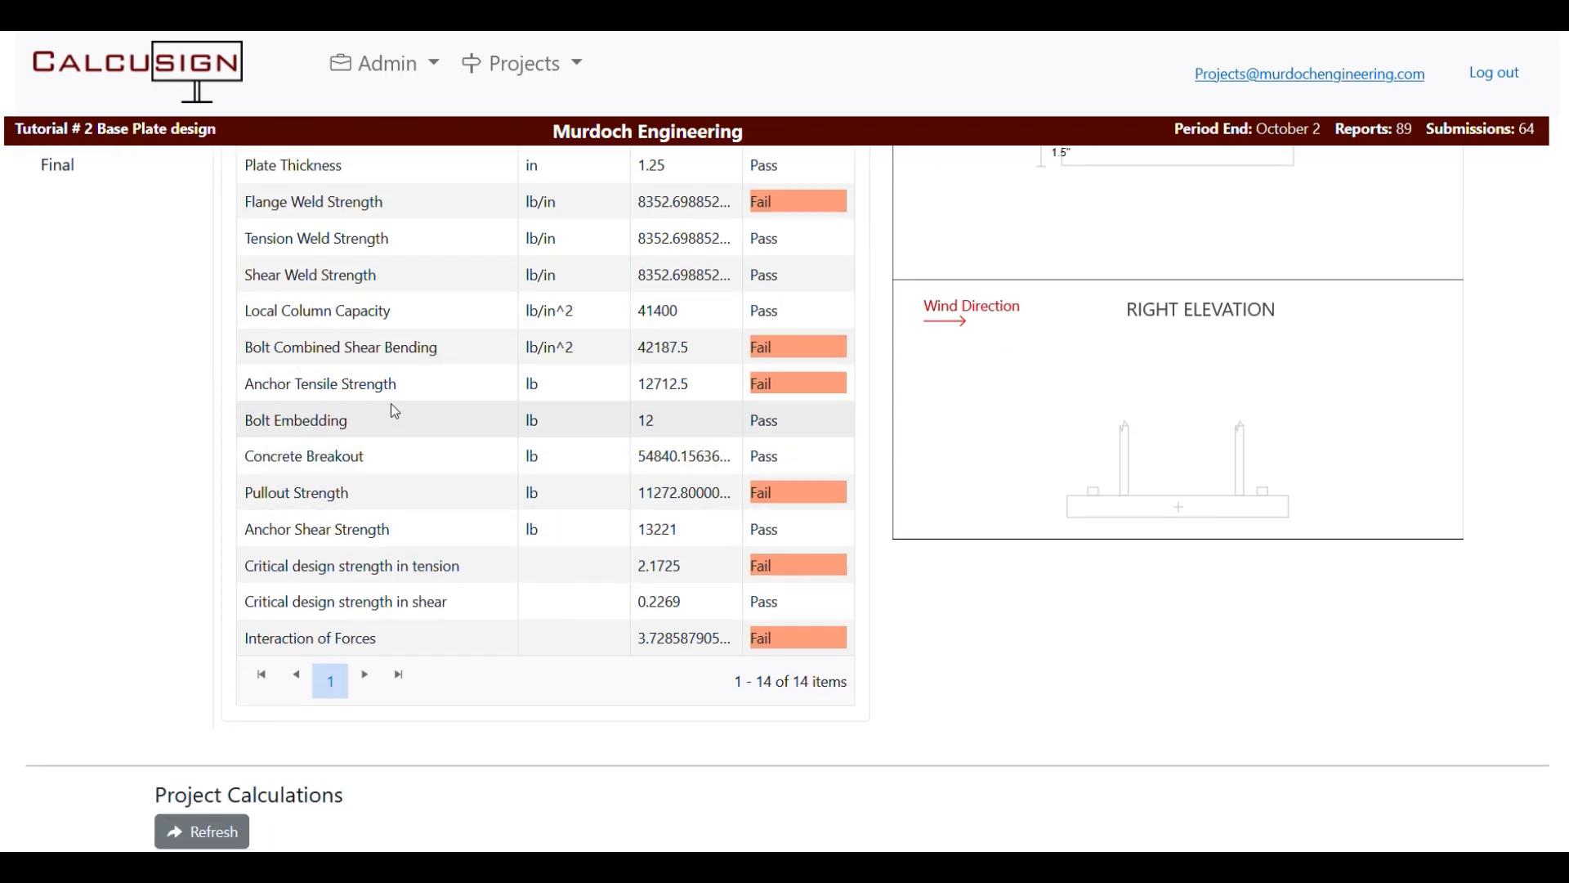
scroll(390, 408, up, 4)
Widen the bolt row spacing to 10.00 in on Plate Design.
click(257, 415)
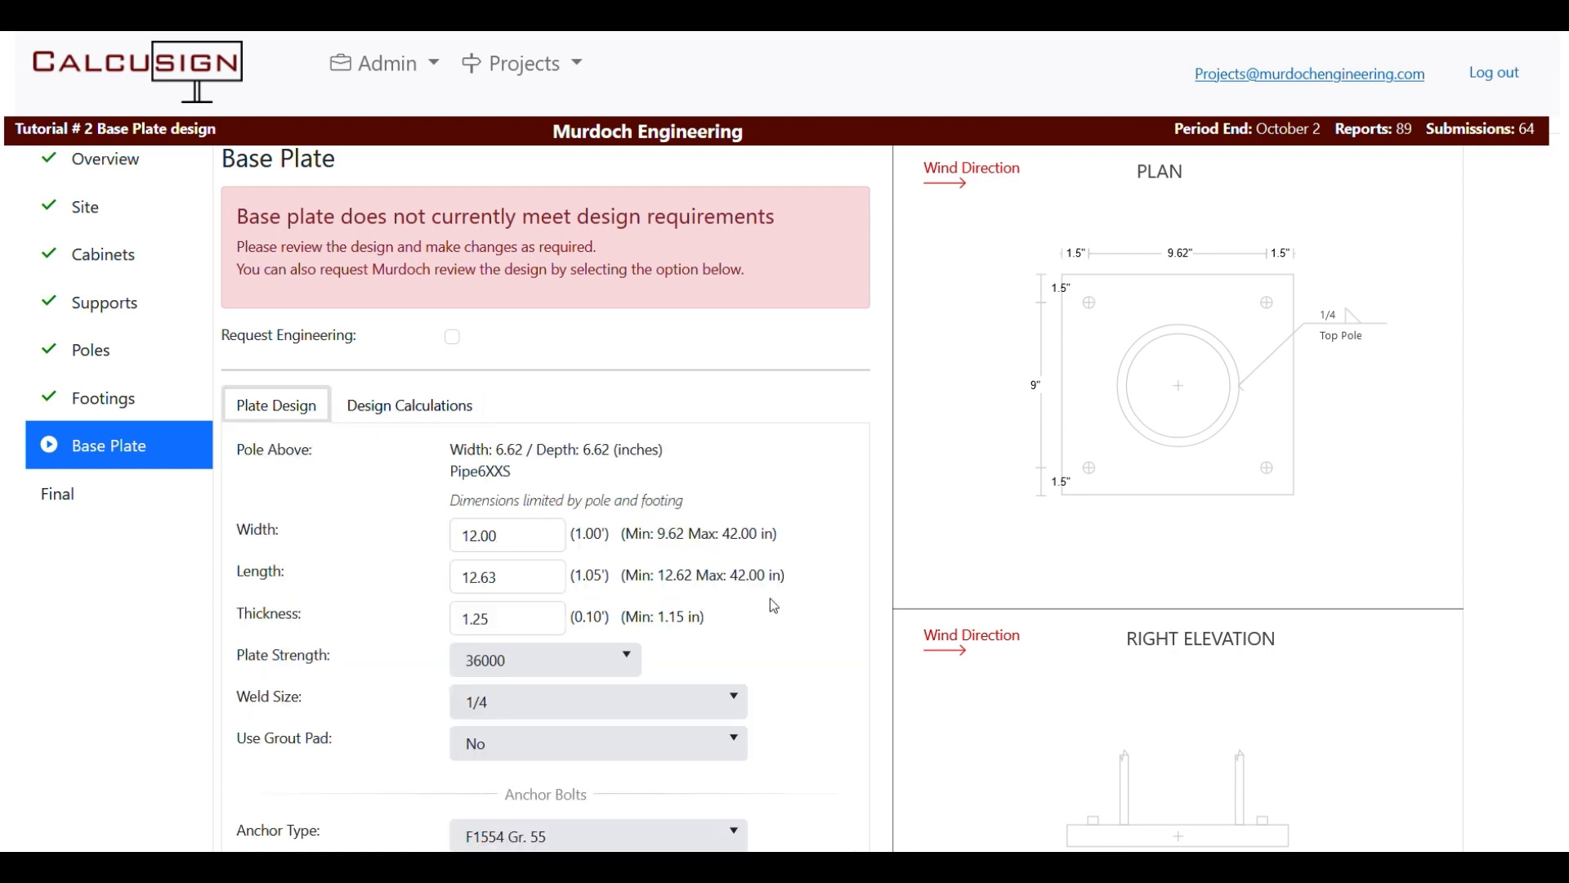
scroll(630, 630, down, 5)
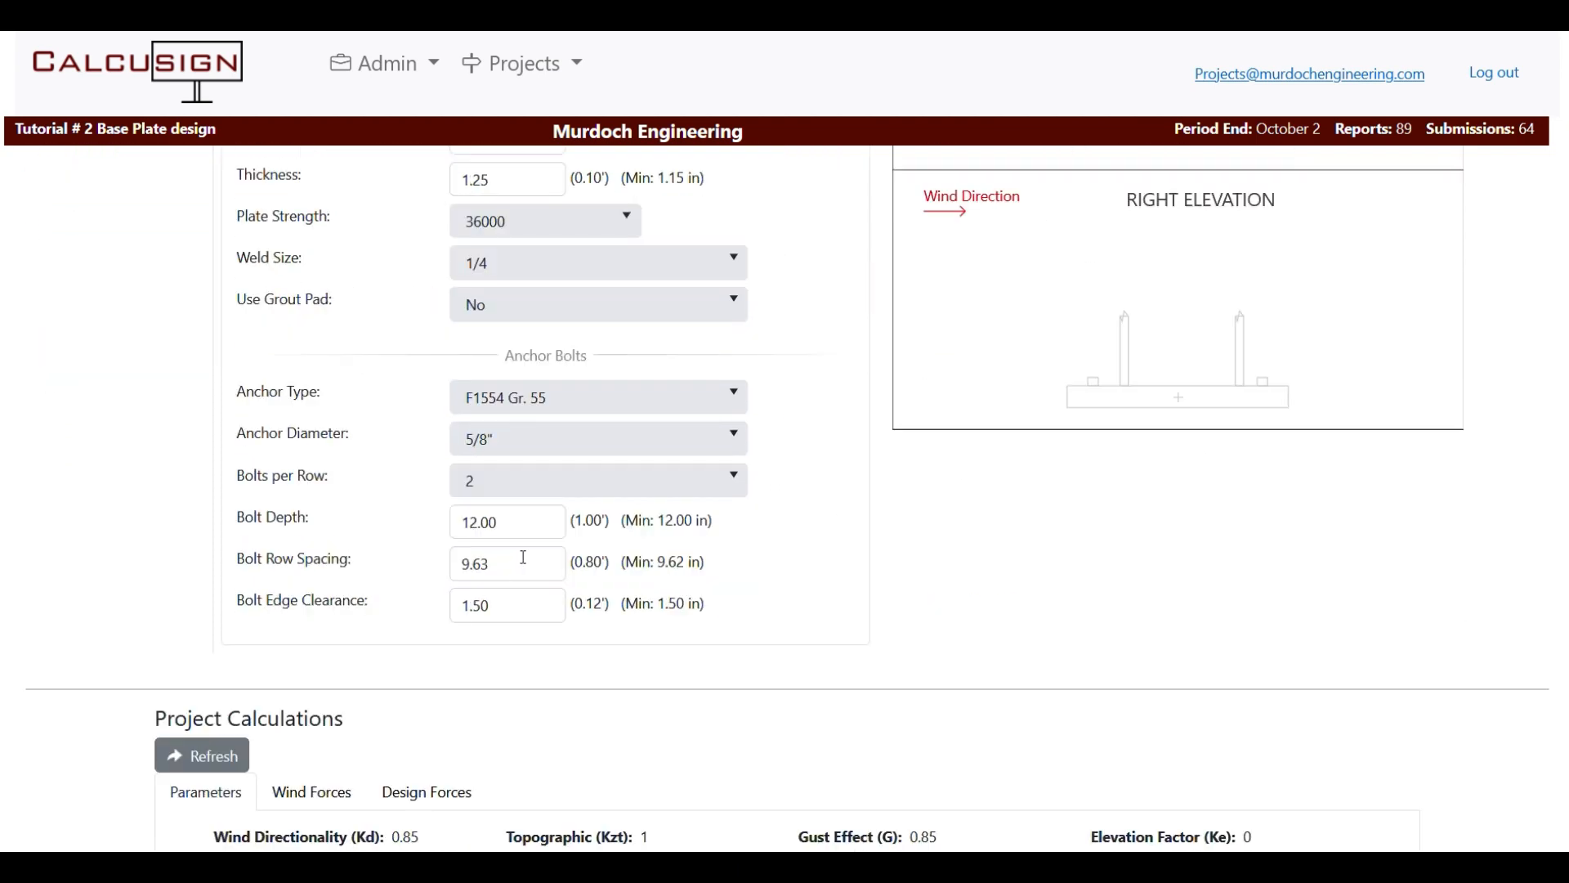
drag(524, 558, 302, 577)
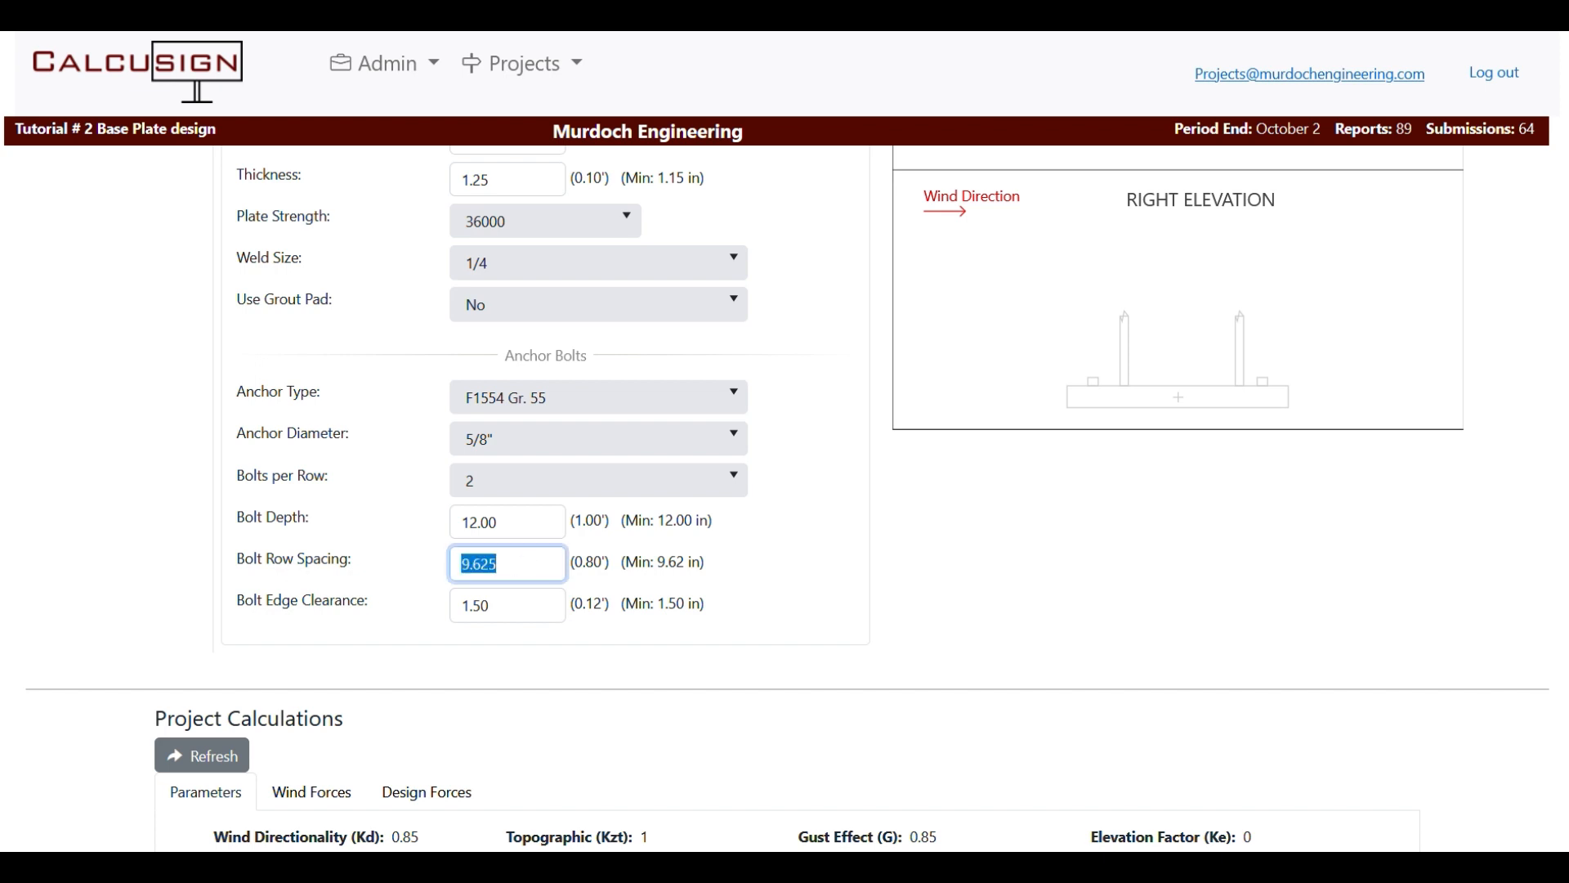
text(10)
key(Tab)
scroll(799, 511, up, 4)
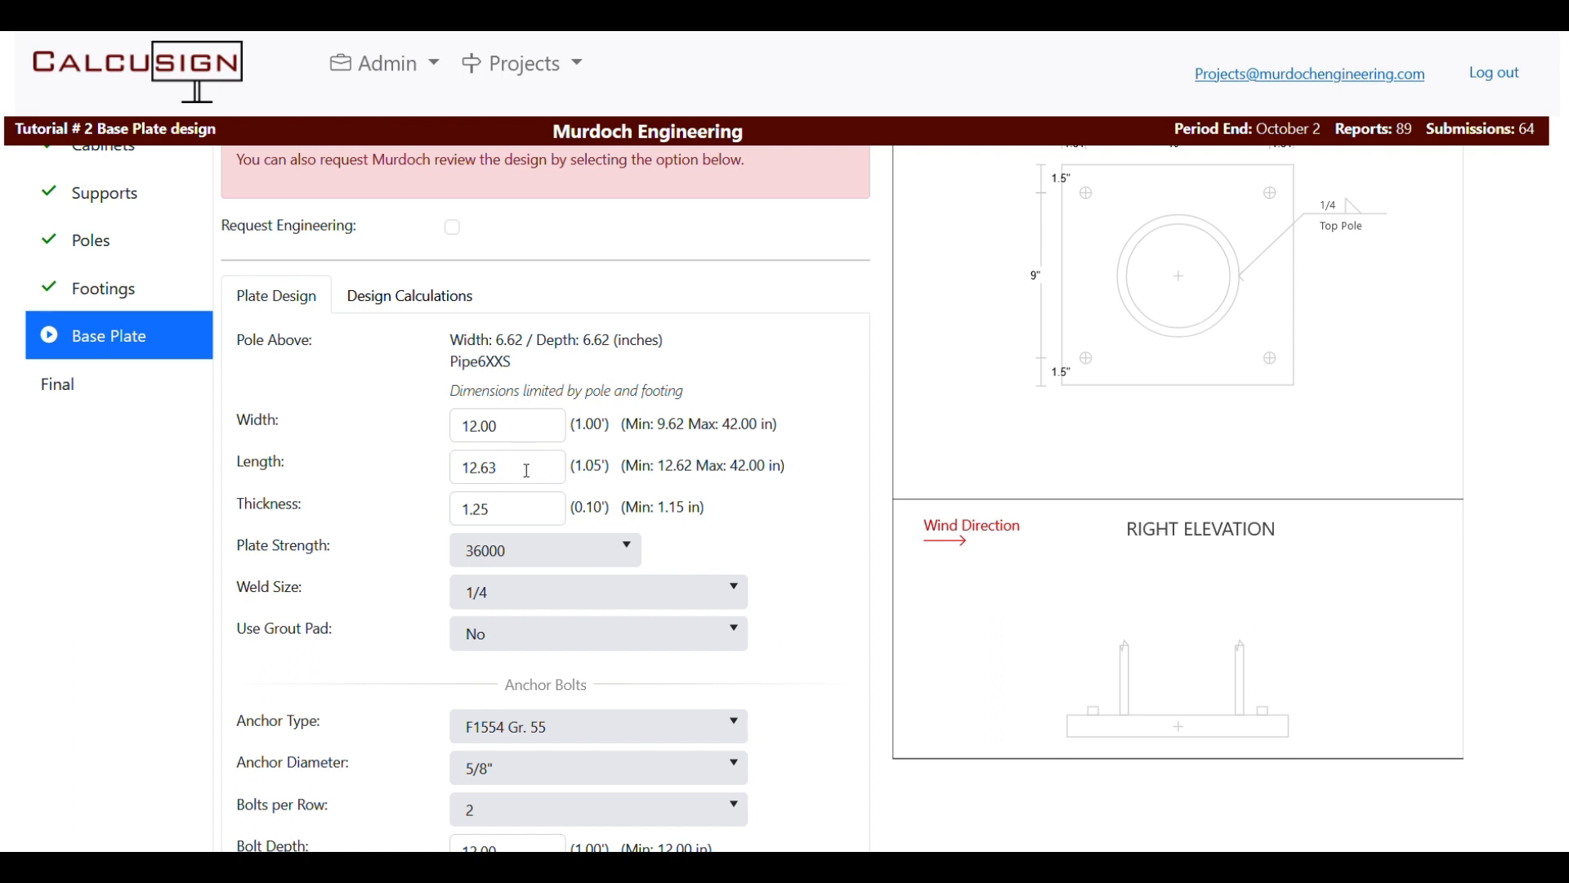
Set the base plate length and width to 14 in each.
click(545, 457)
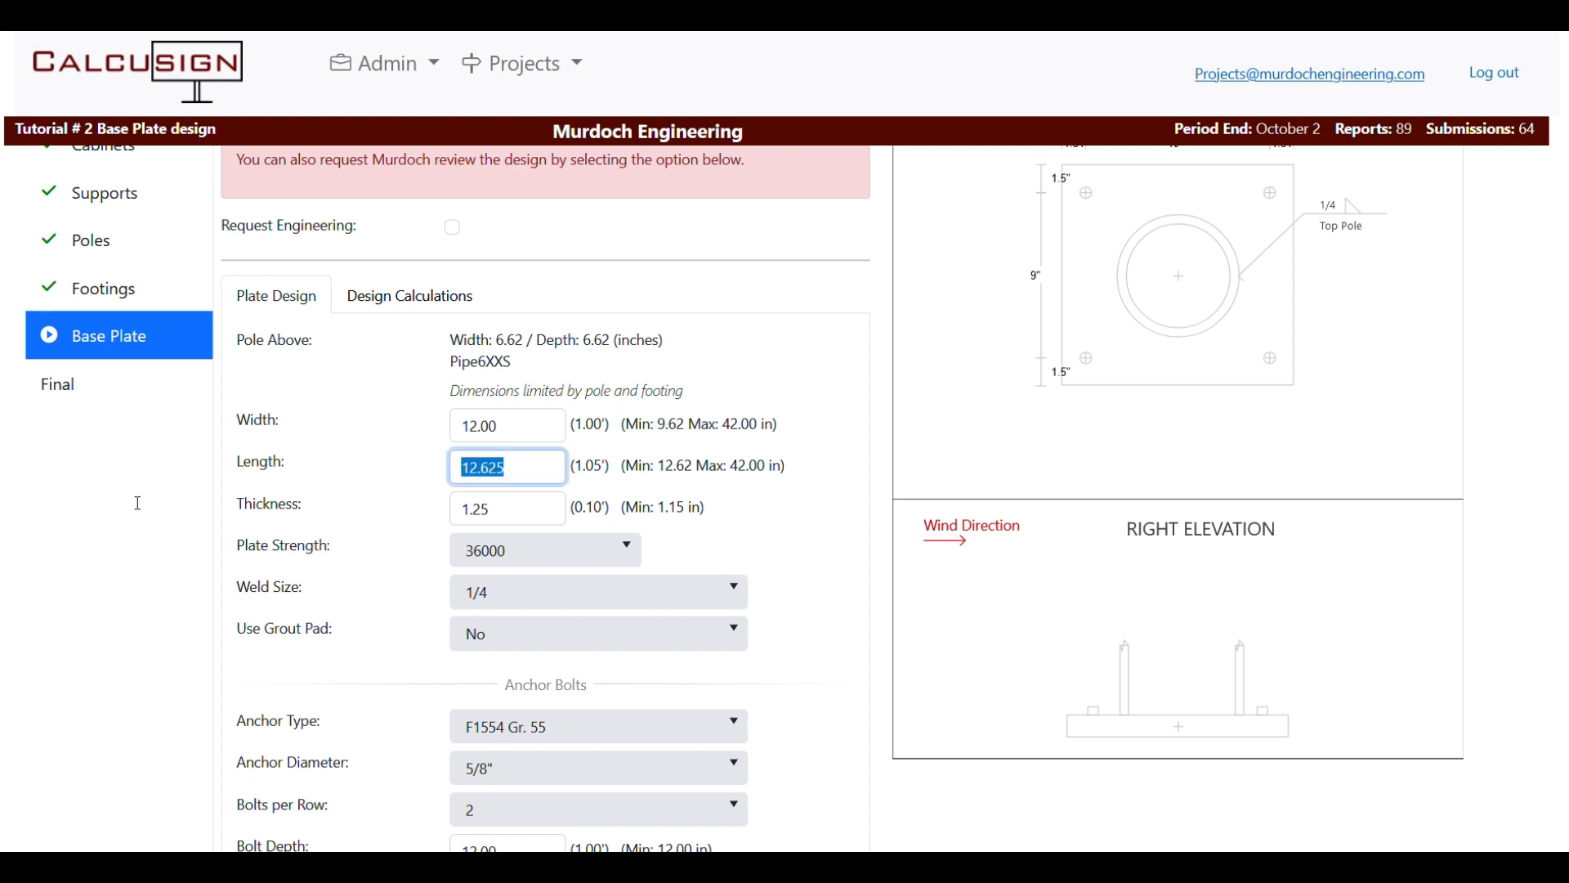
text(14)
click(533, 423)
double_click(535, 422)
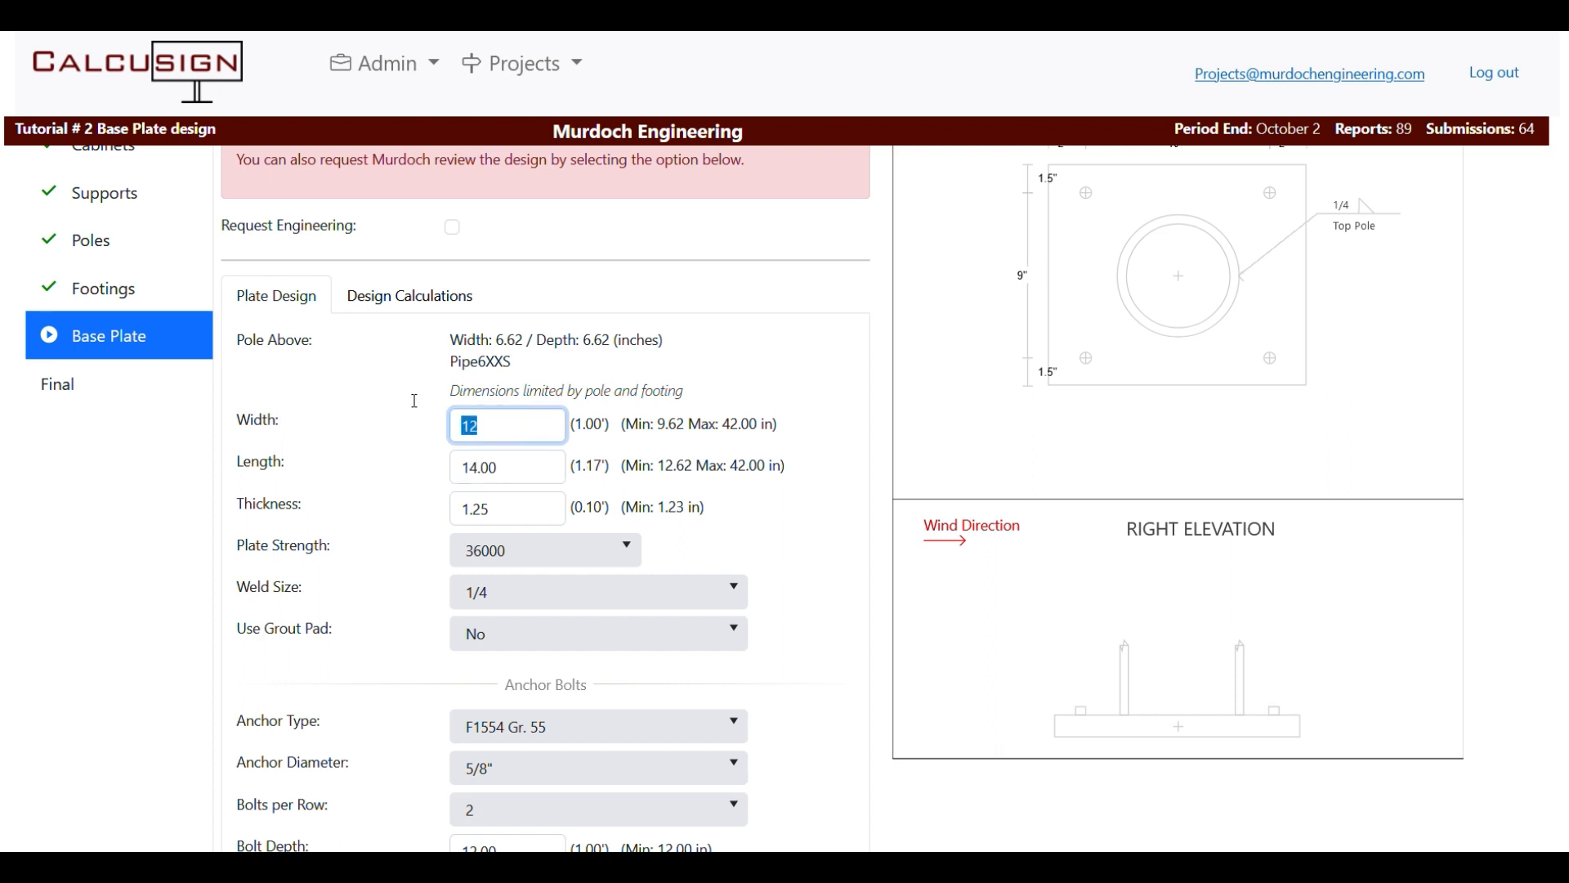
text(14)
key(Tab)
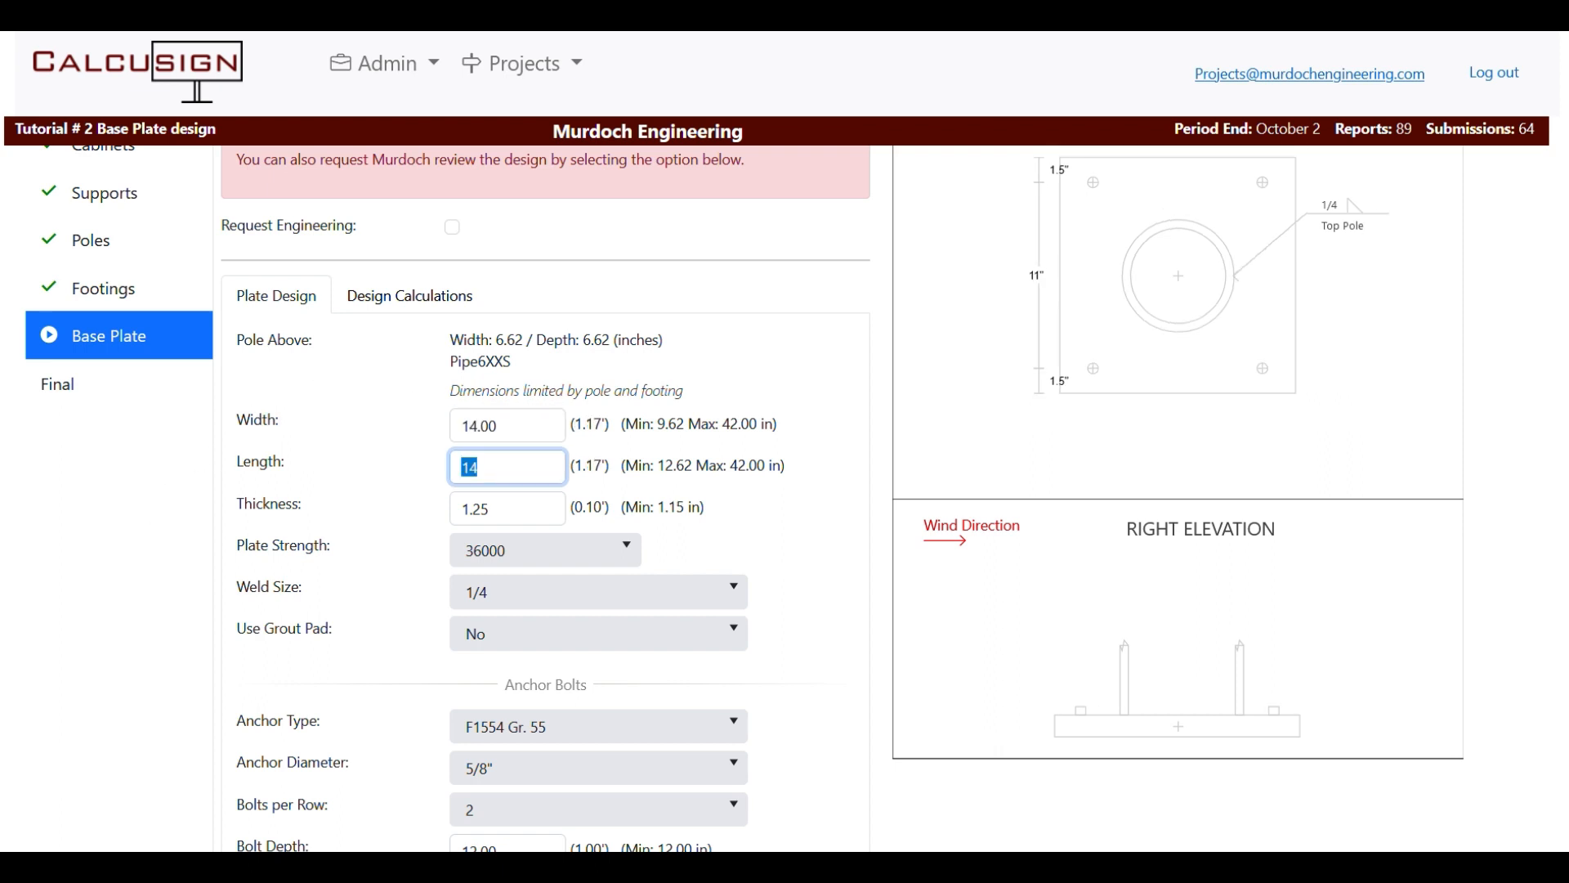
key(Tab)
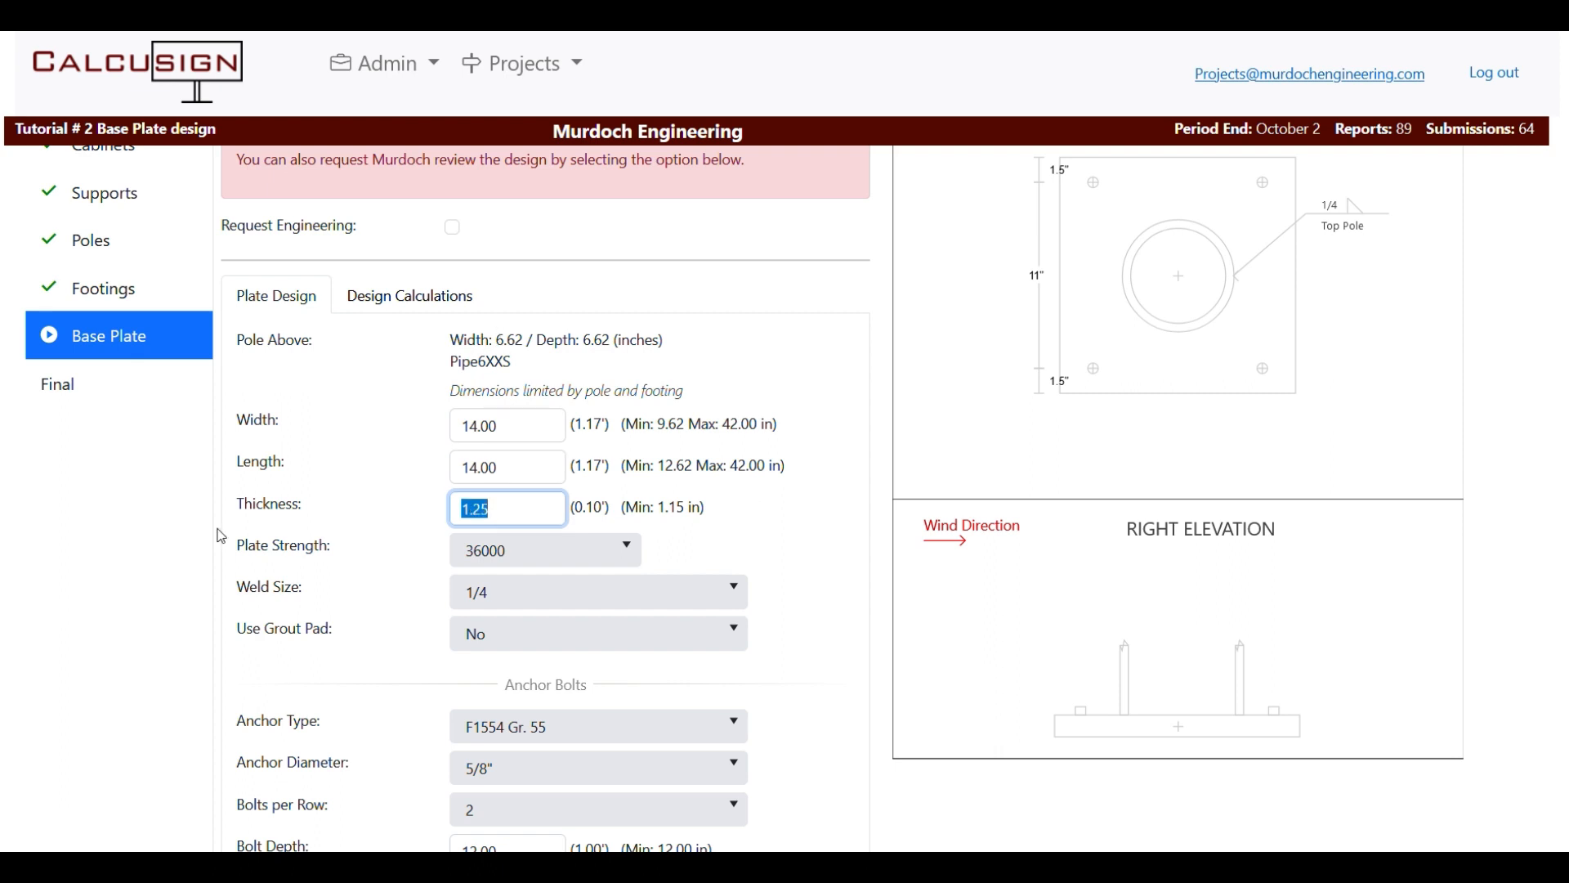
Keep the anchor type at F1554 Gr. 55 and view the design check results.
scroll(575, 504, down, 4)
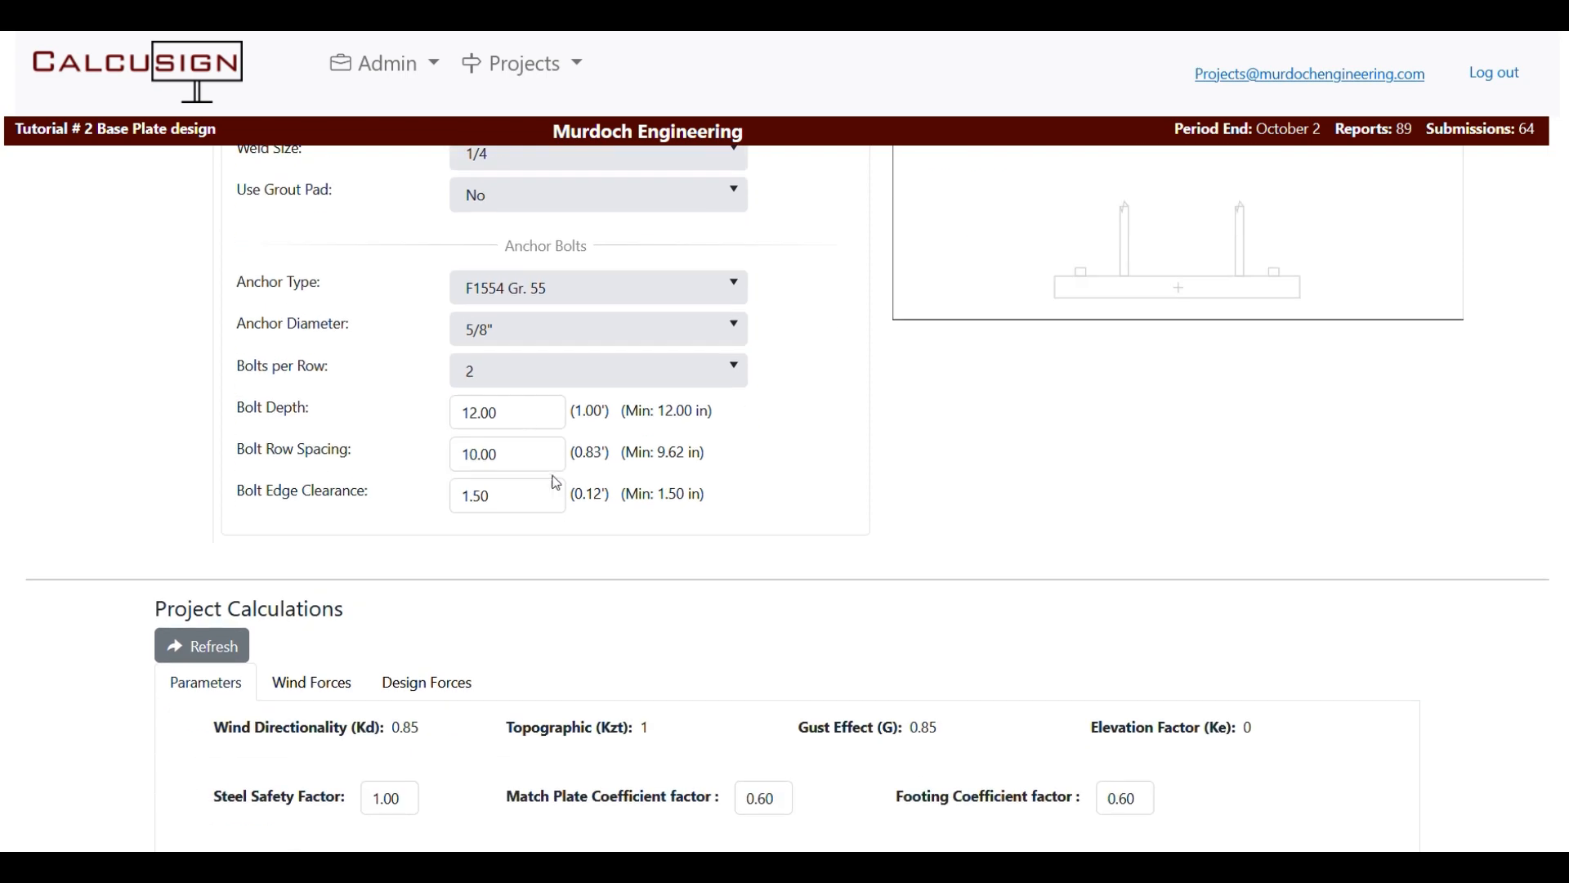
click(543, 398)
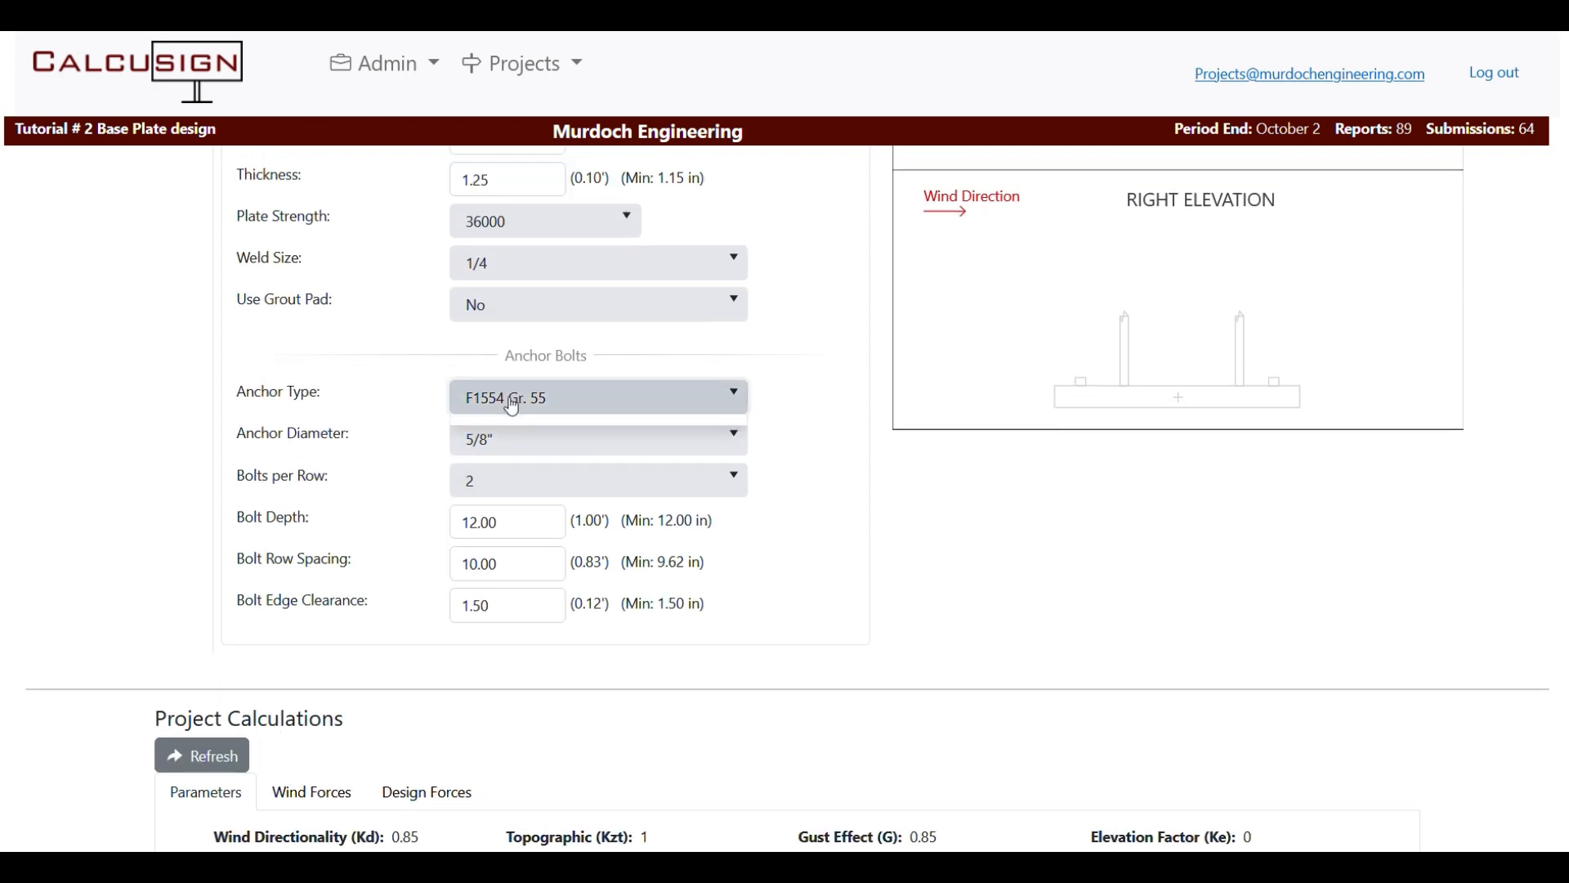
click(480, 470)
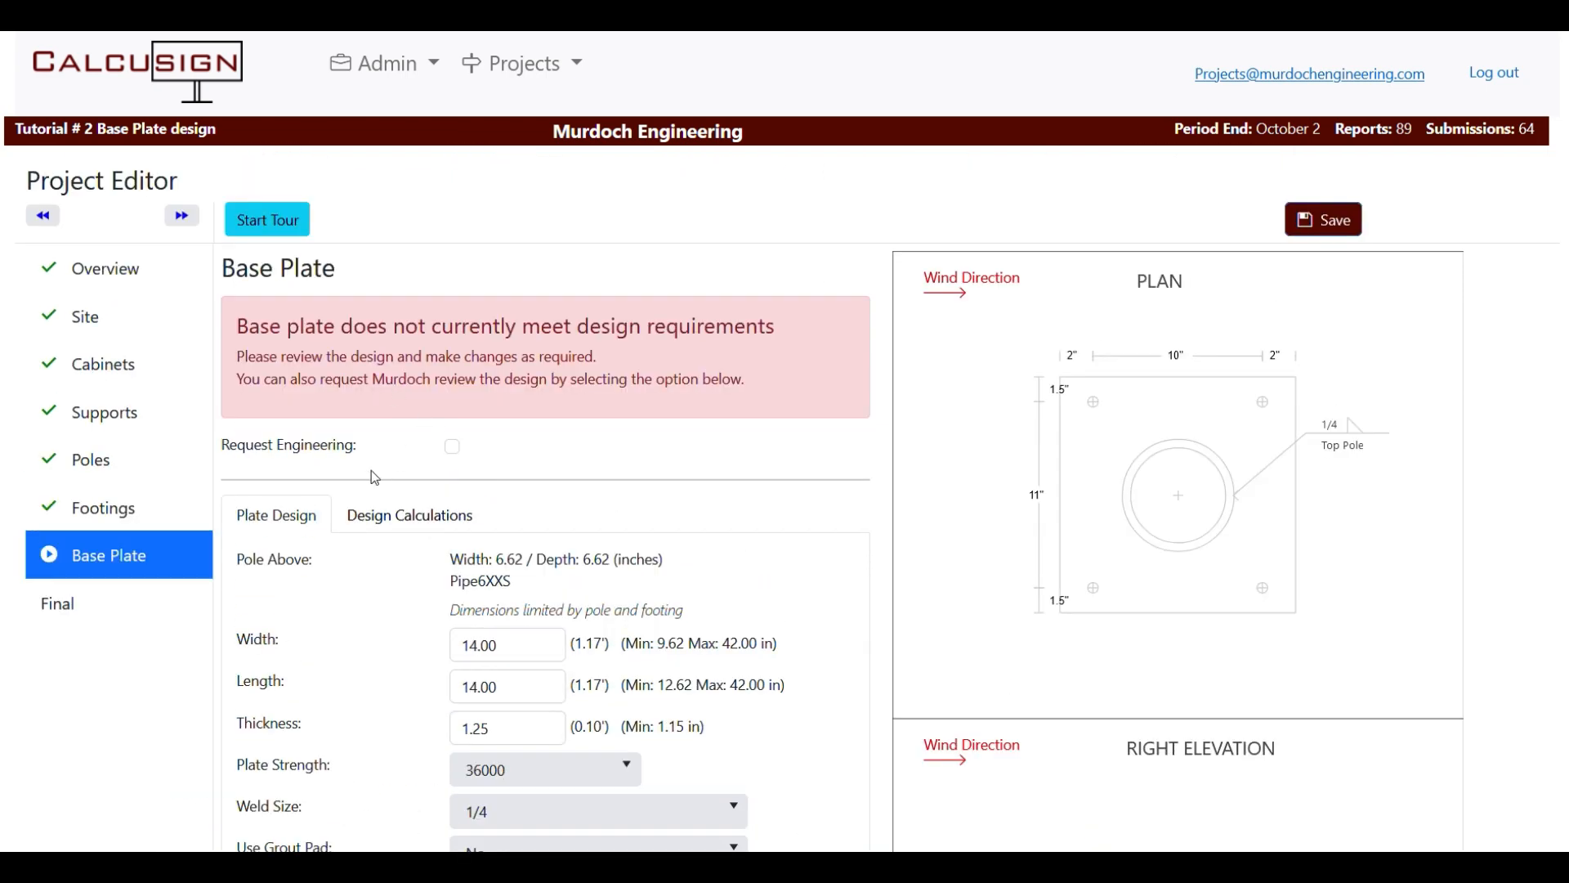
click(417, 514)
scroll(701, 454, down, 4)
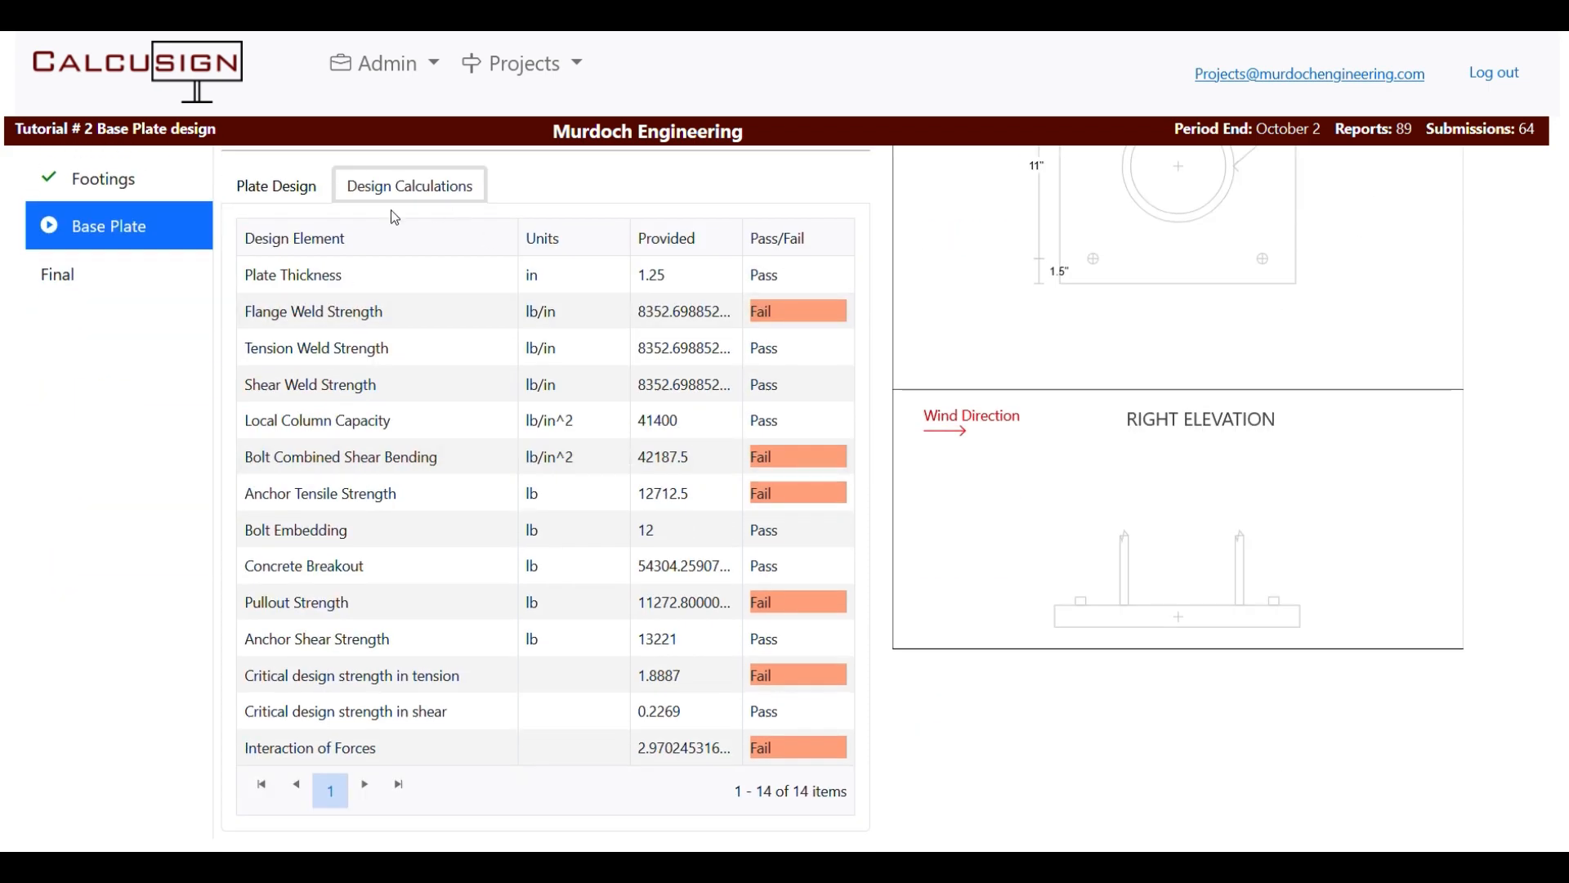
Change the base plate weld size to 3/8 on Plate Design.
click(270, 187)
click(703, 482)
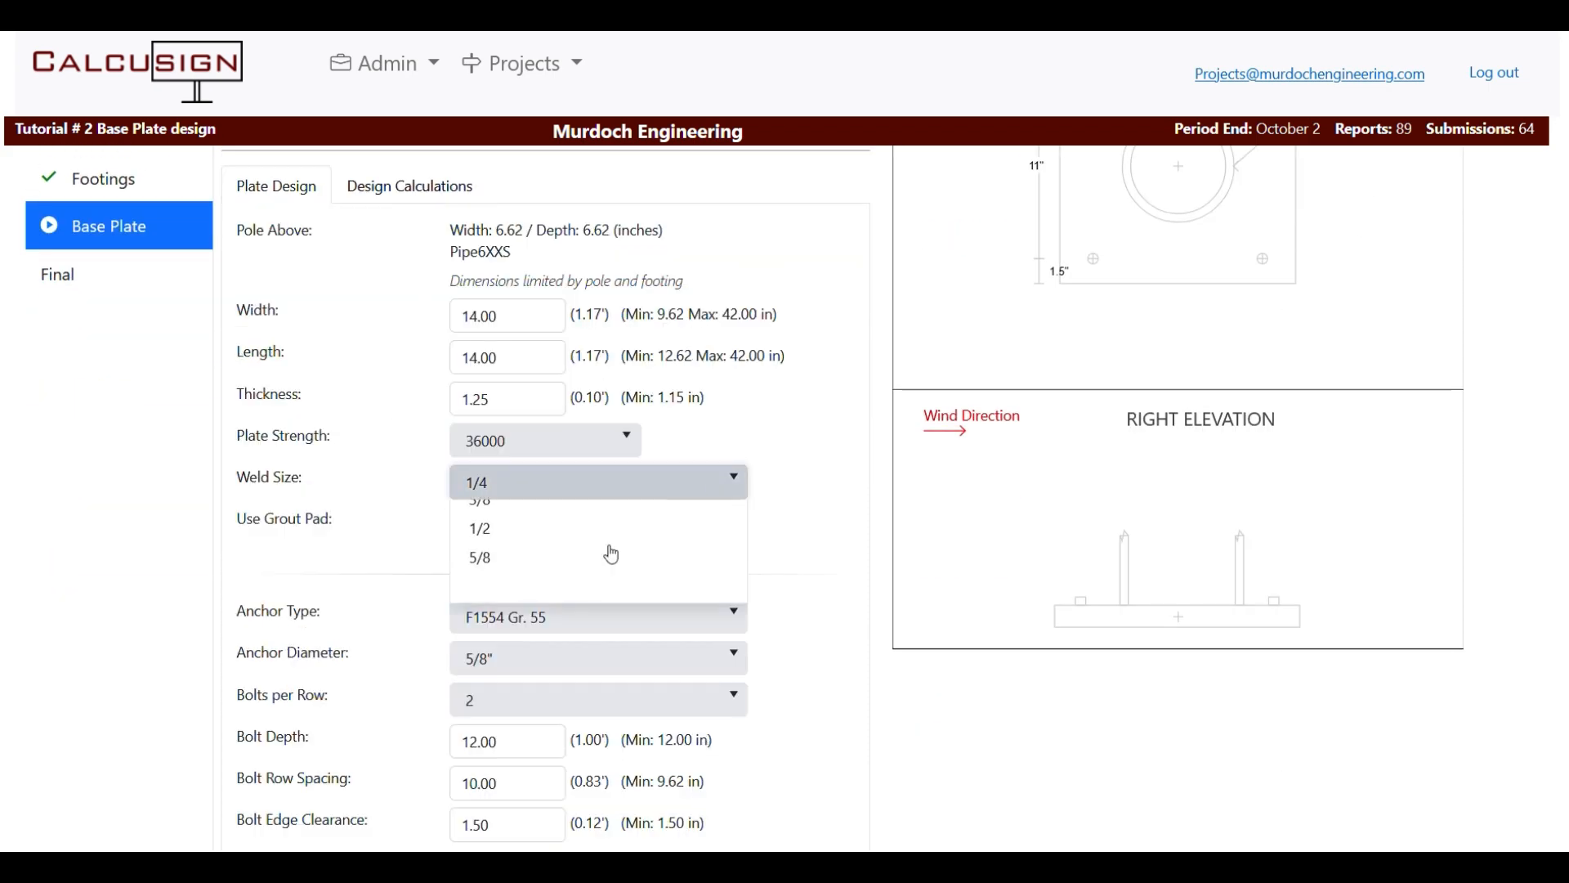
click(494, 606)
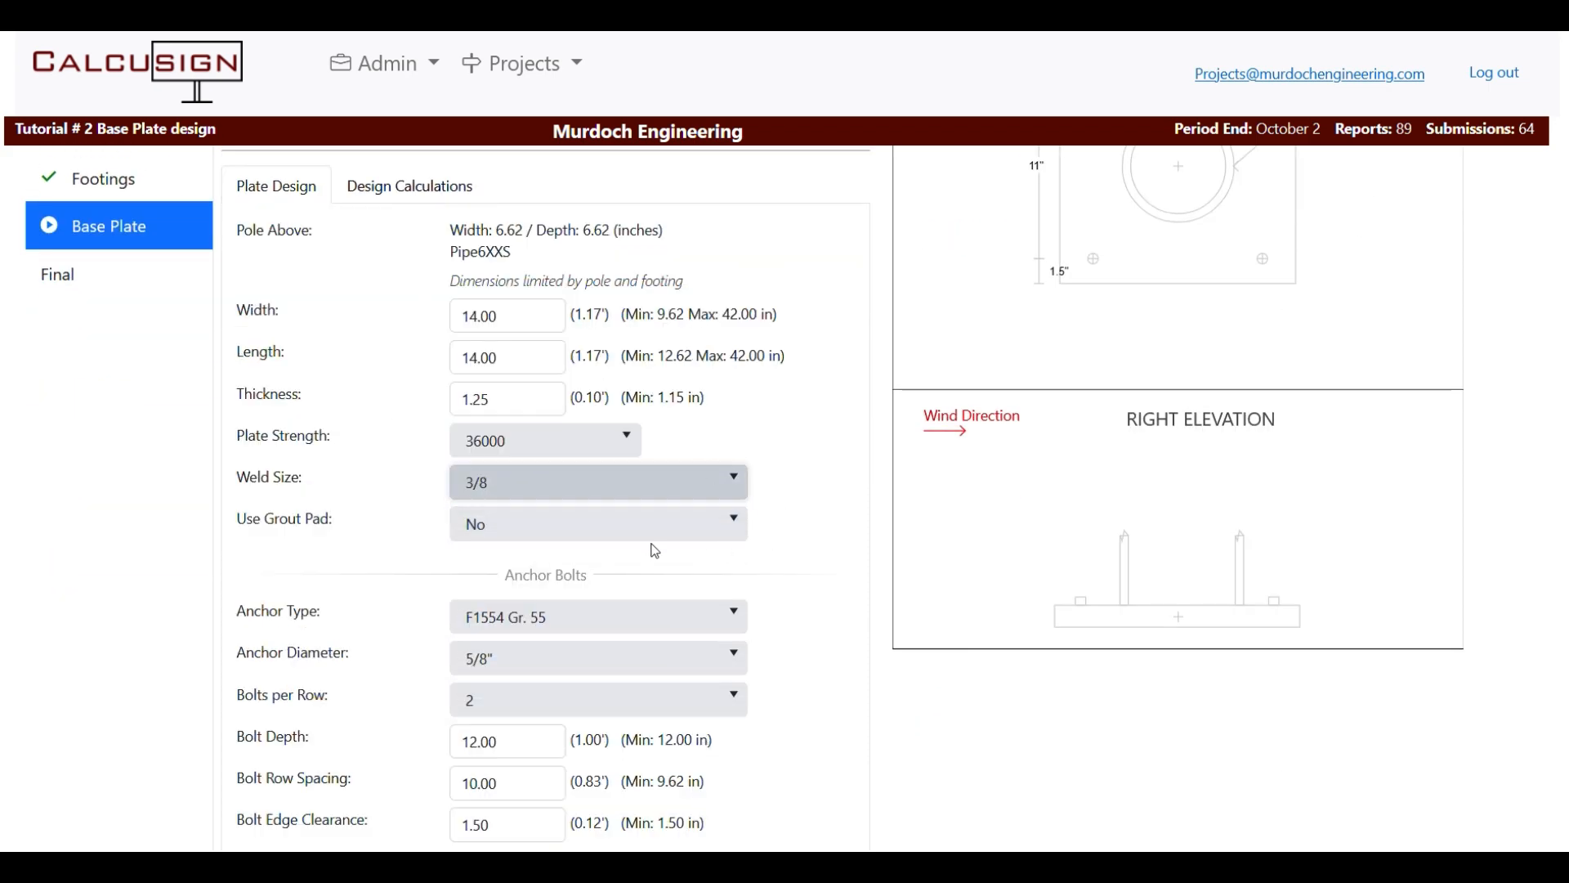
scroll(656, 551, down, 3)
scroll(684, 443, down, 1)
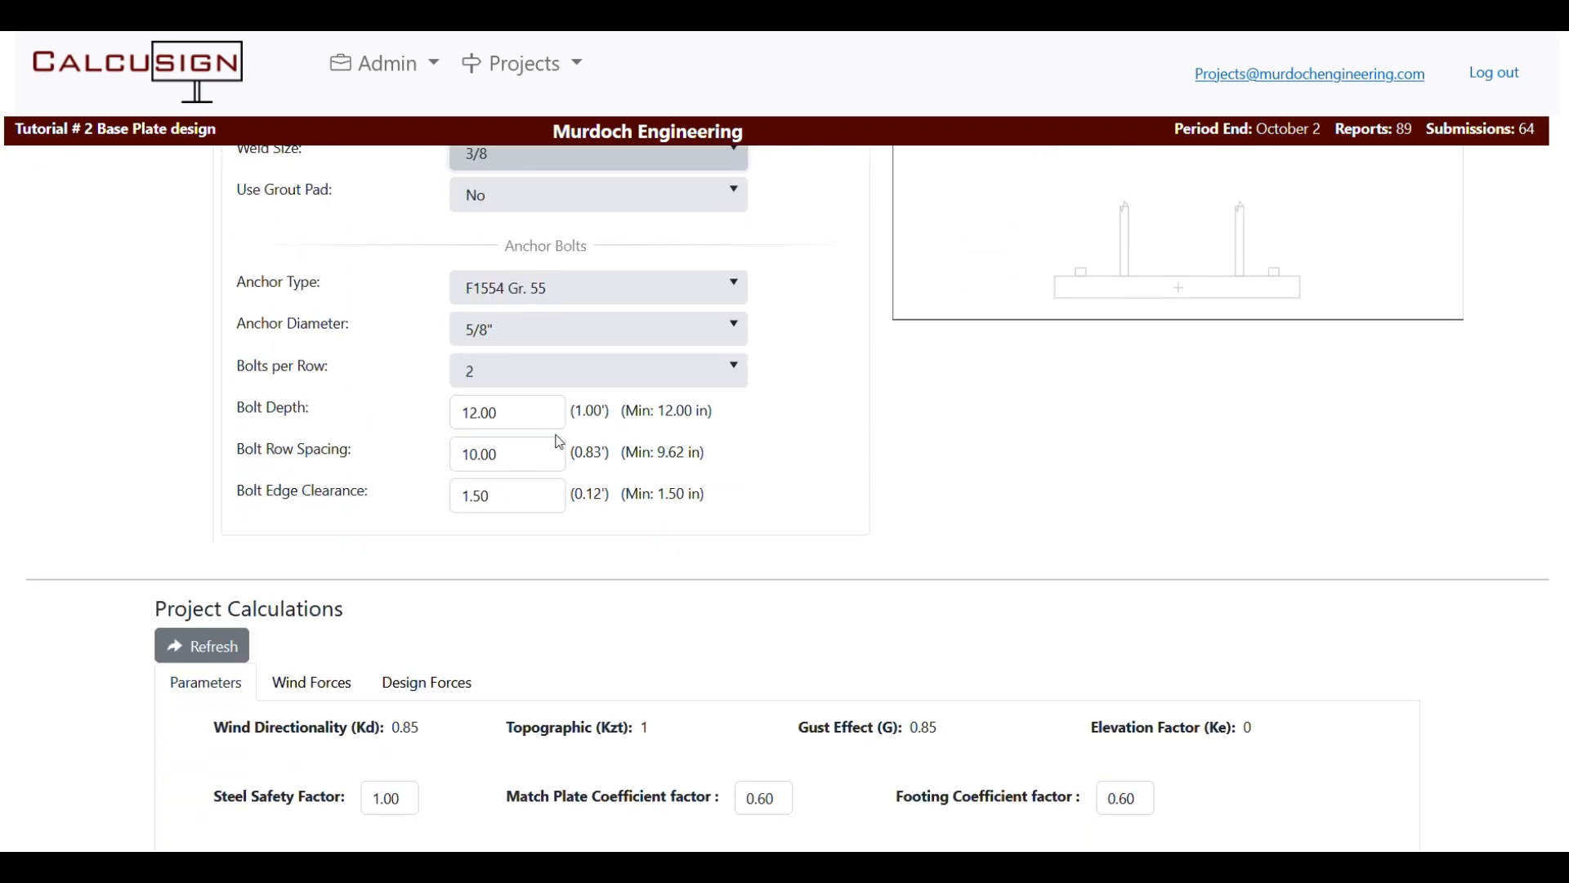
Confirm the weld checks now pass in Design Calculations, then return to Plate Design.
scroll(558, 494, up, 7)
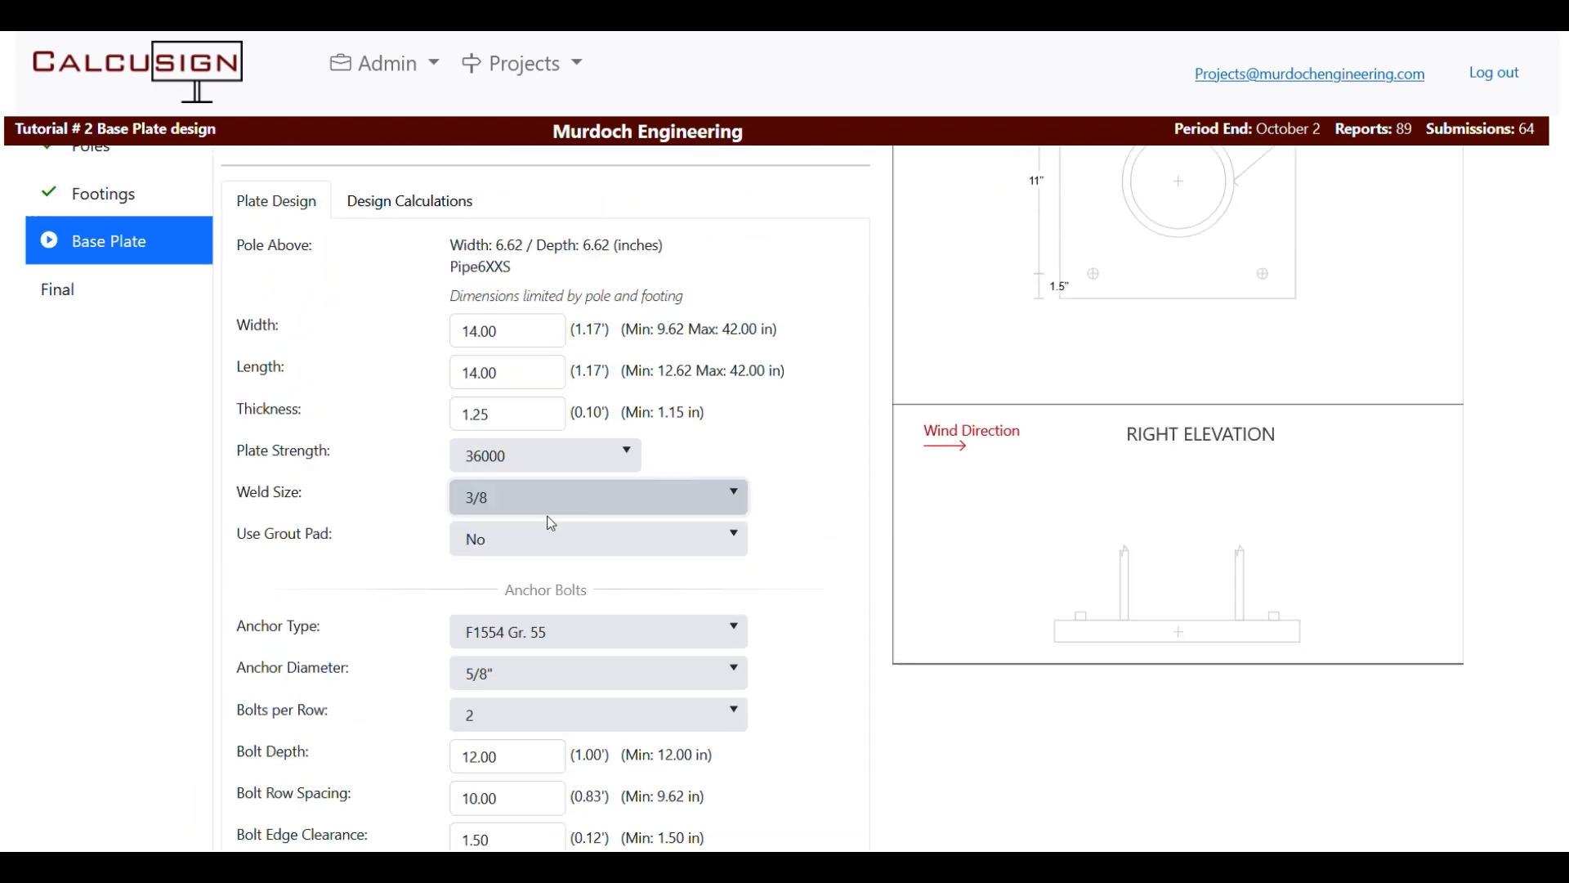
click(379, 404)
scroll(379, 409, down, 3)
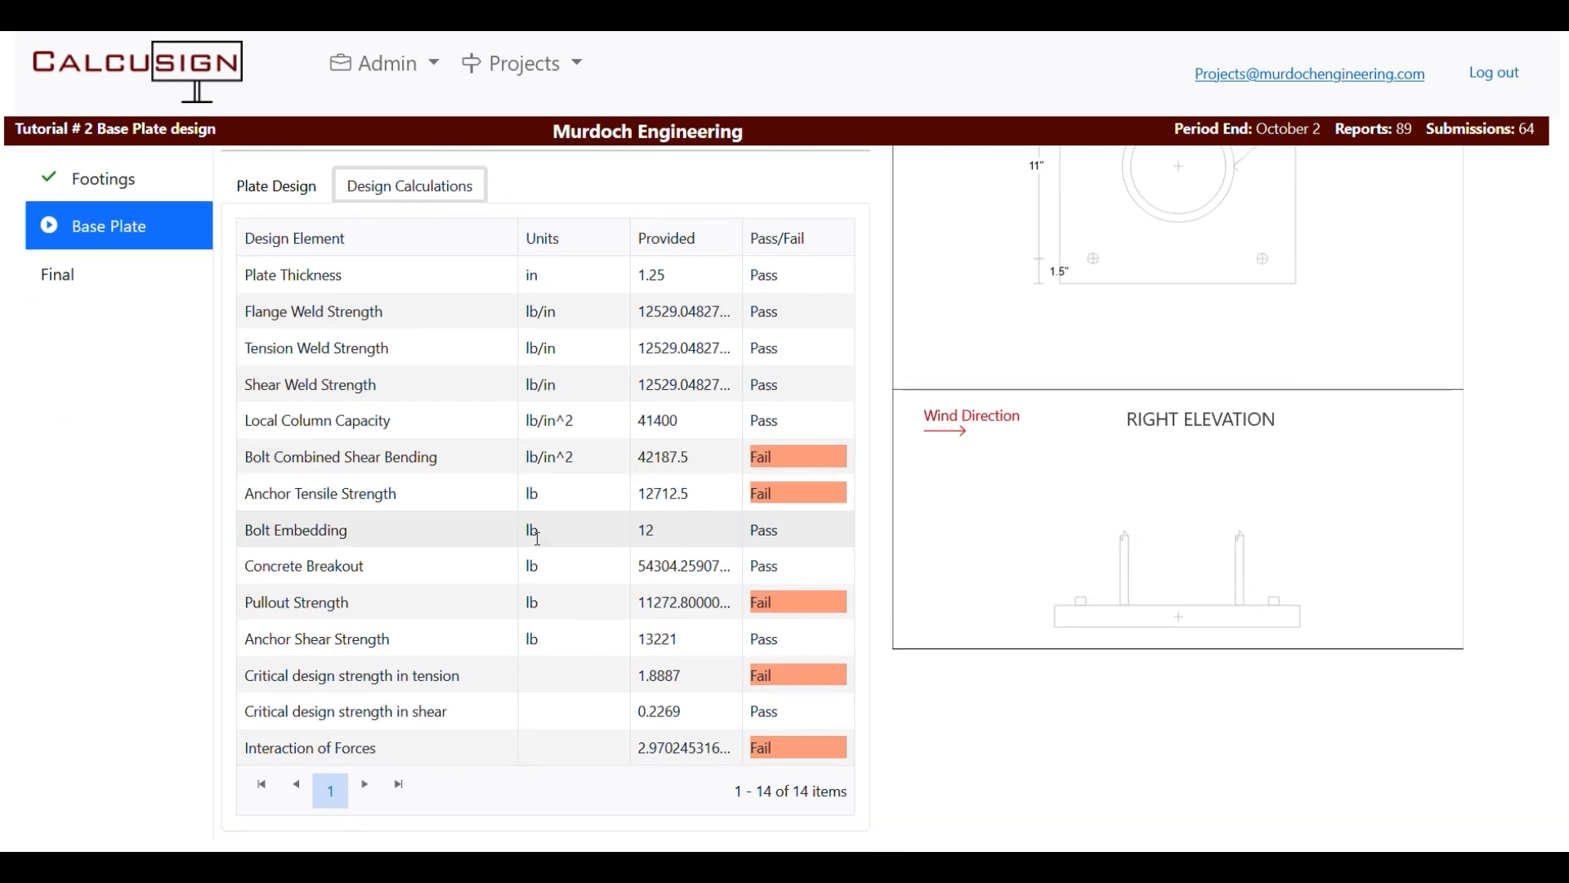
click(275, 188)
scroll(592, 629, down, 2)
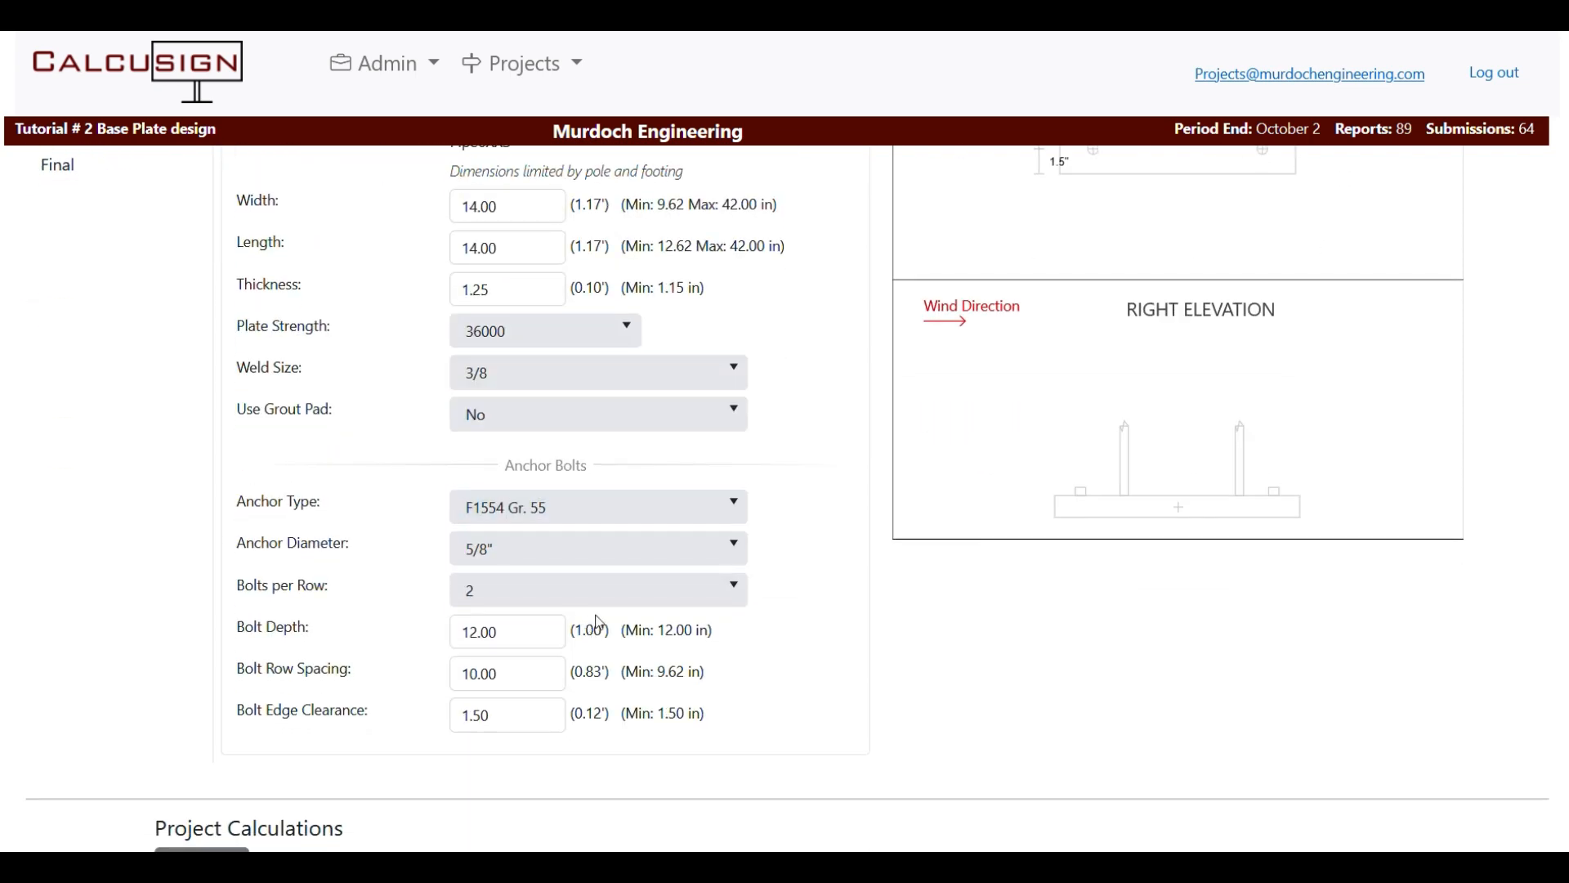
Switch to 3/4" F1554 Gr. 105 anchor bolts and check the results.
click(645, 551)
click(512, 649)
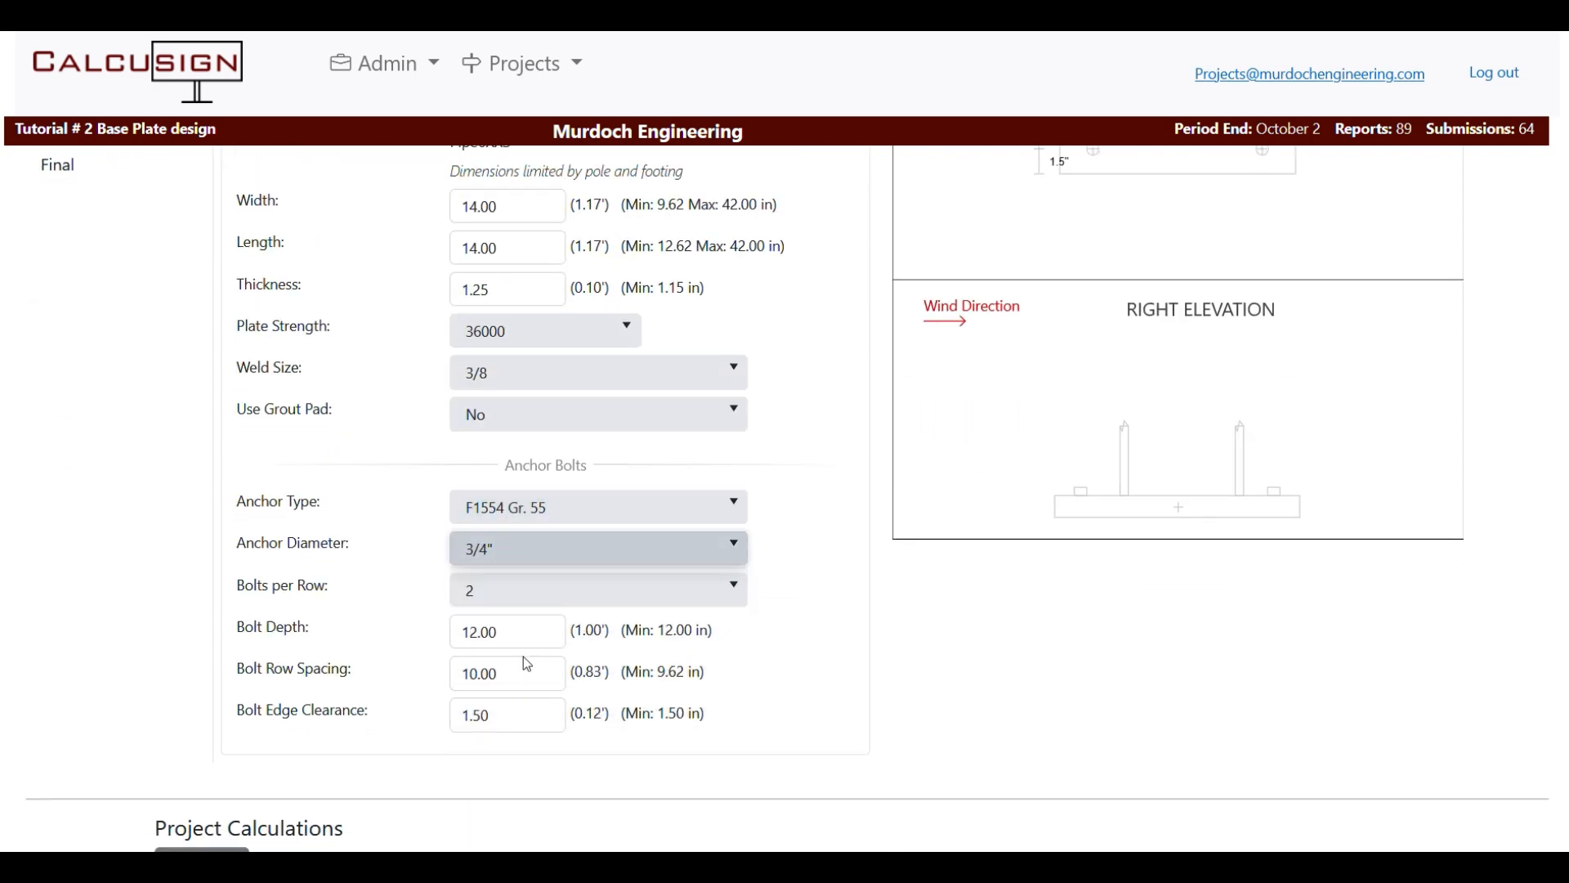
click(630, 504)
click(518, 606)
scroll(422, 384, up, 2)
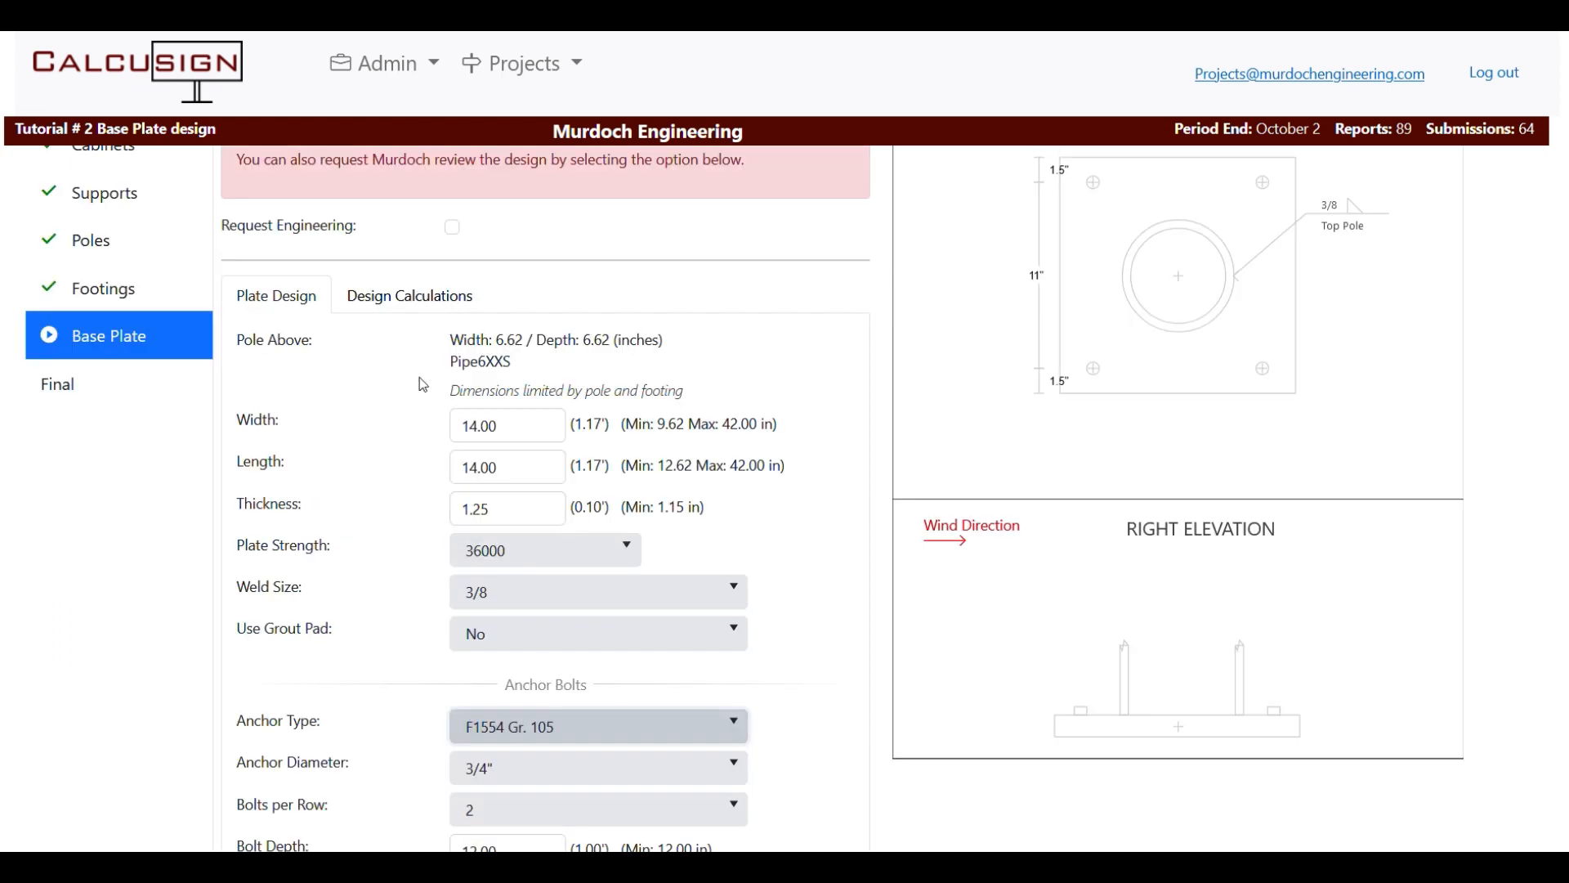
click(426, 318)
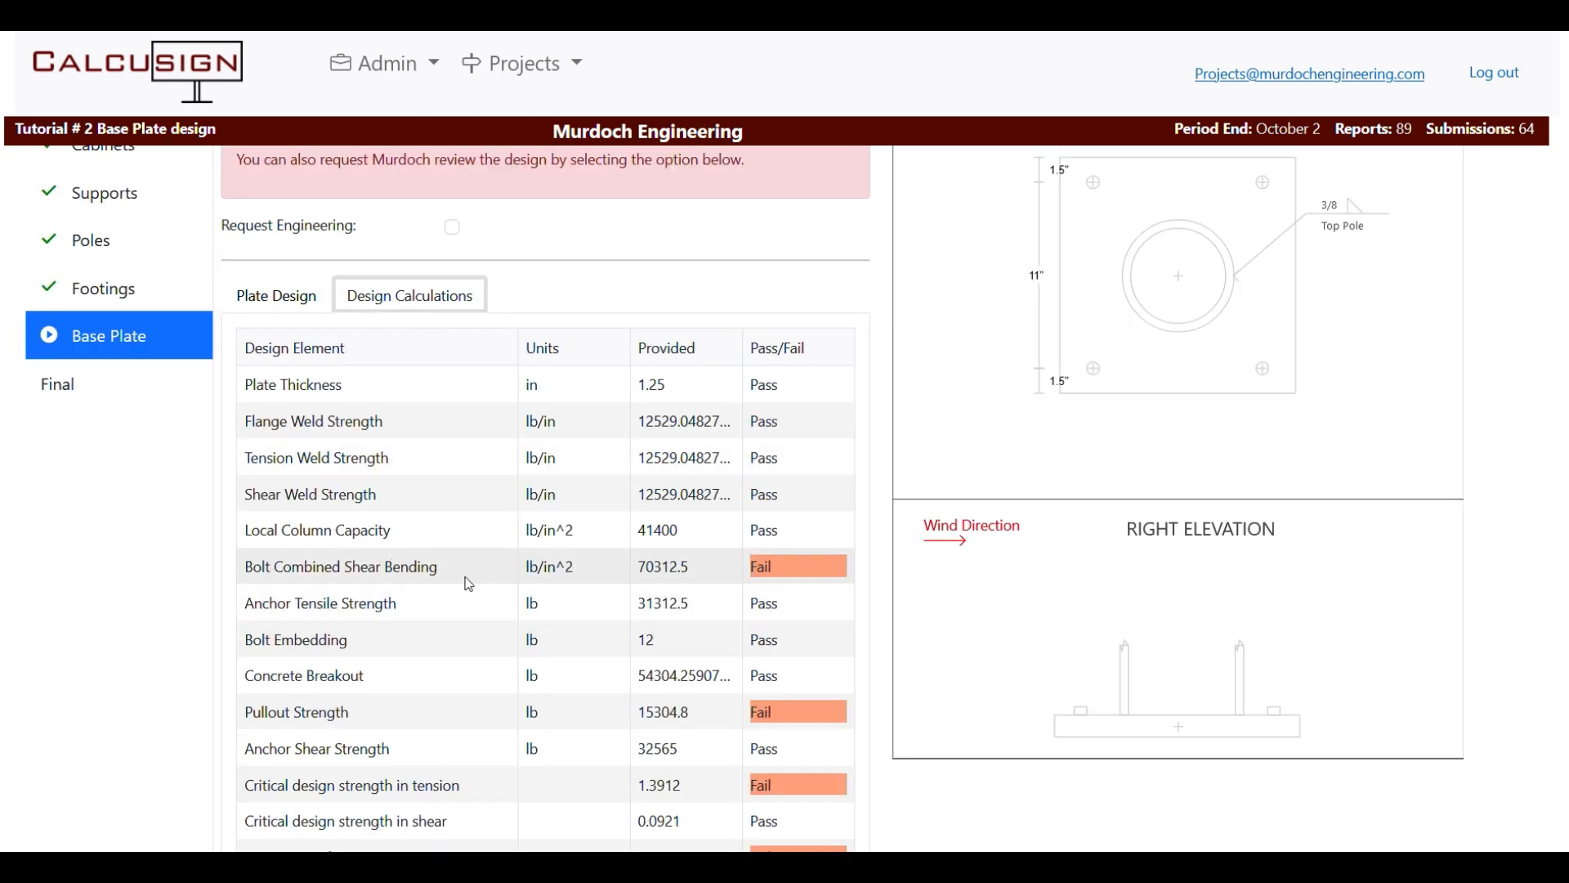
Use 3 bolts per row and confirm every design check shows Pass.
click(283, 293)
scroll(683, 669, down, 1)
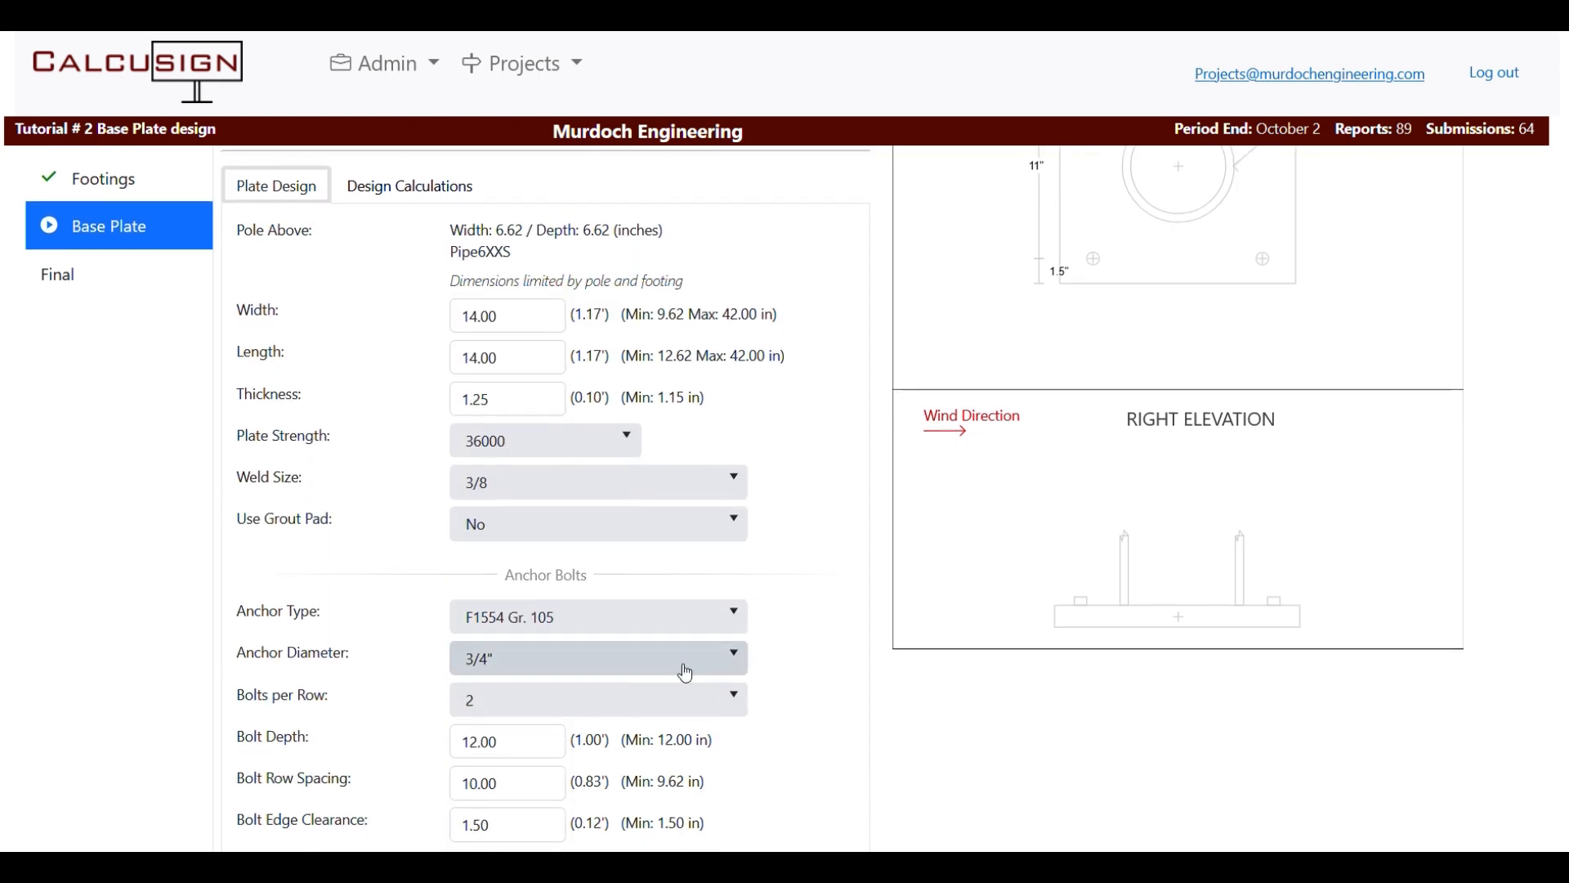
click(621, 703)
click(506, 526)
scroll(501, 522, down, 1)
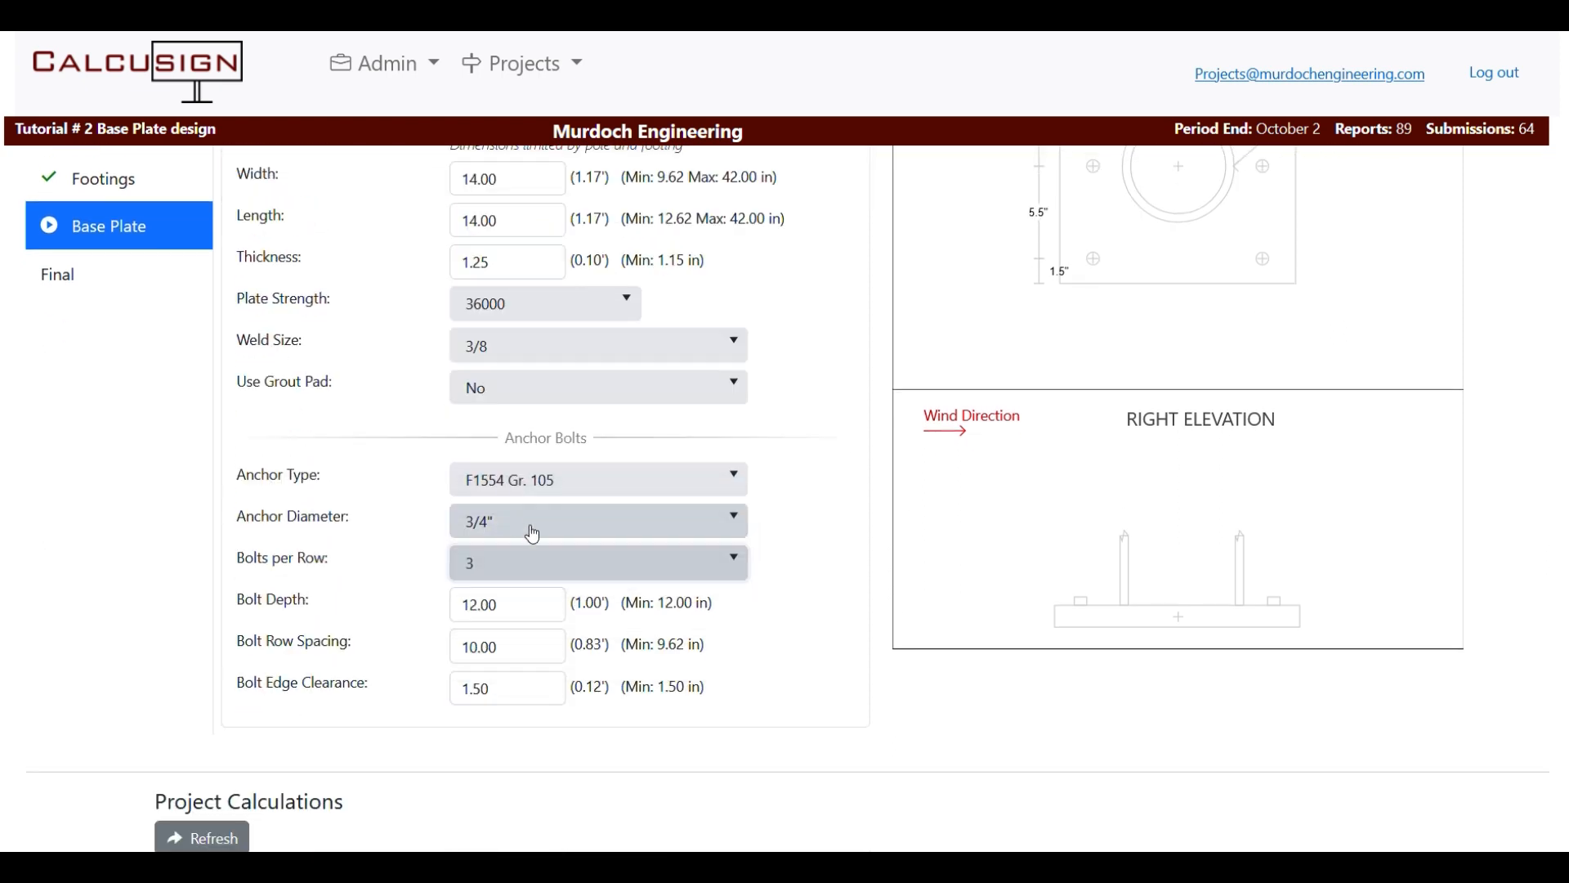
scroll(419, 286, up, 2)
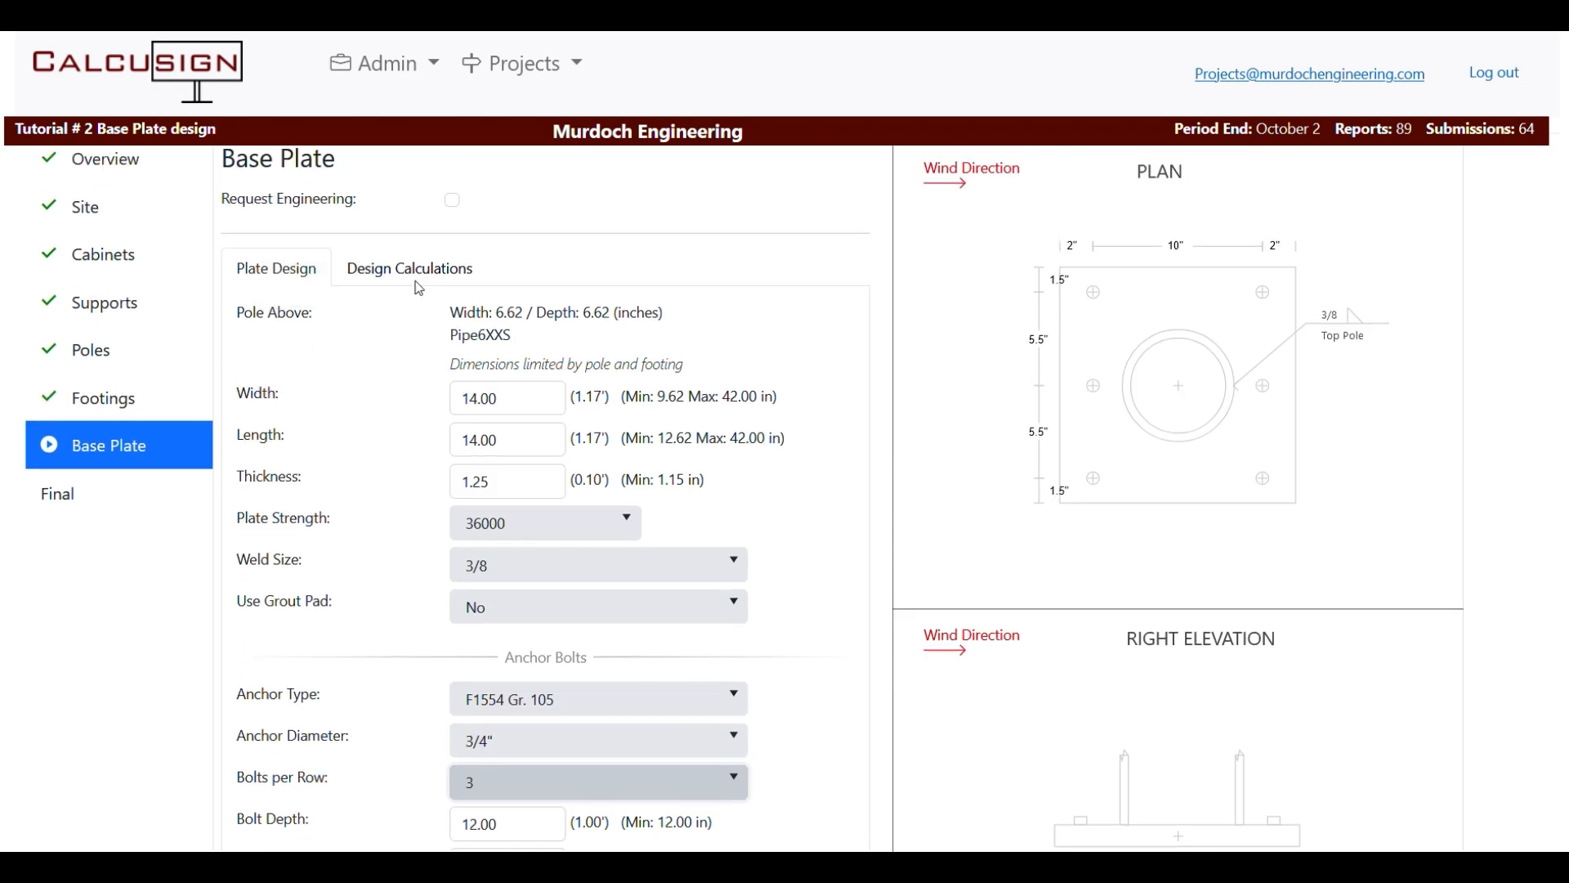
click(413, 268)
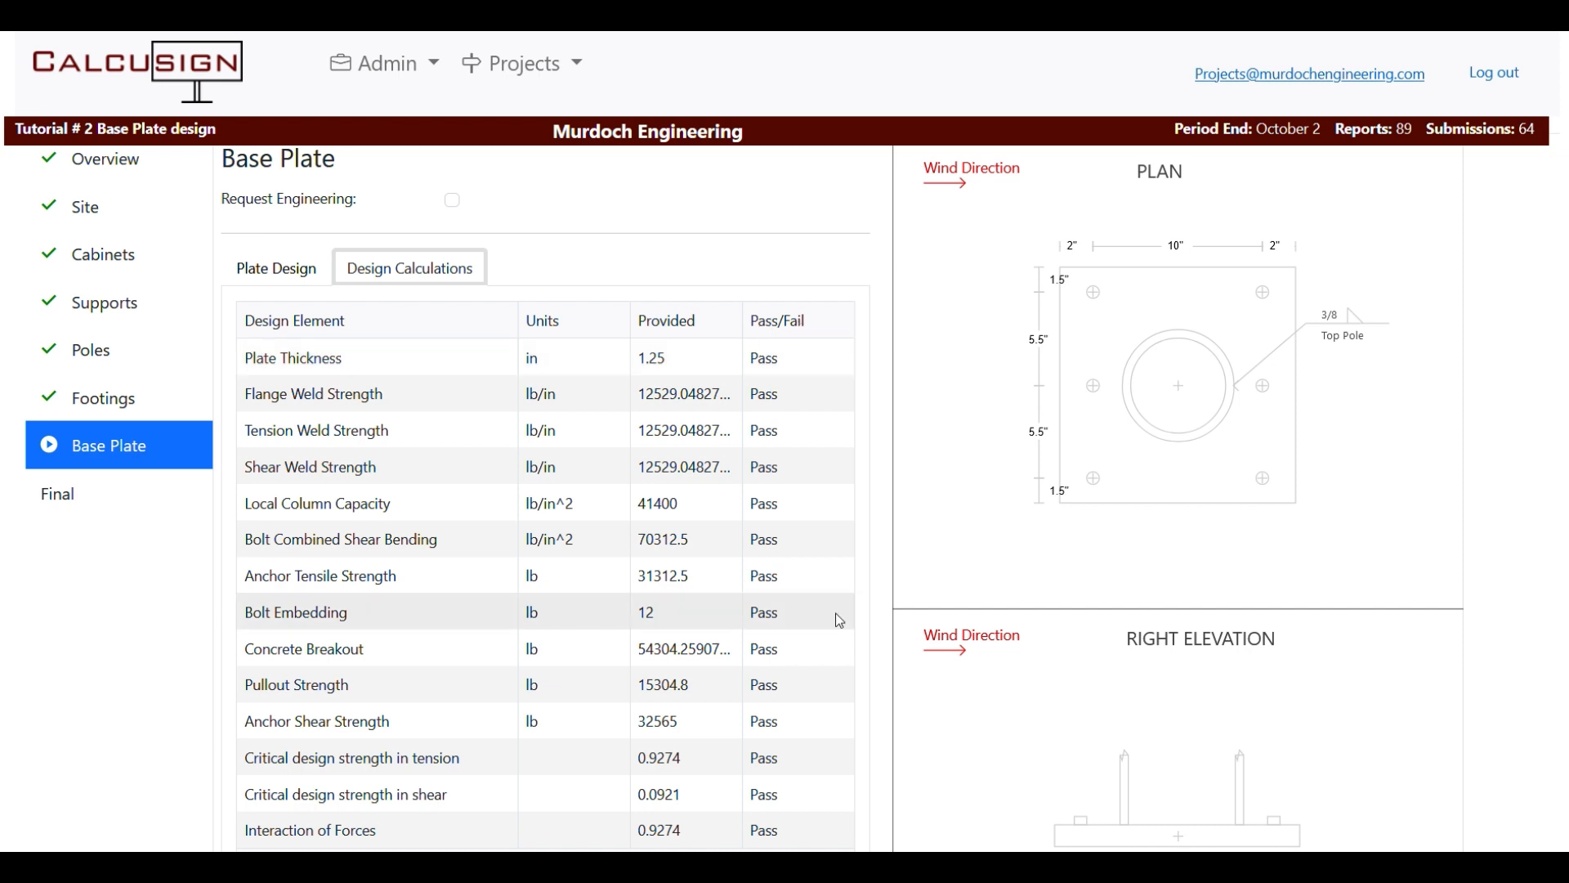
Show Plate Design inputs and toggle Request Engineering on, then back off.
click(278, 274)
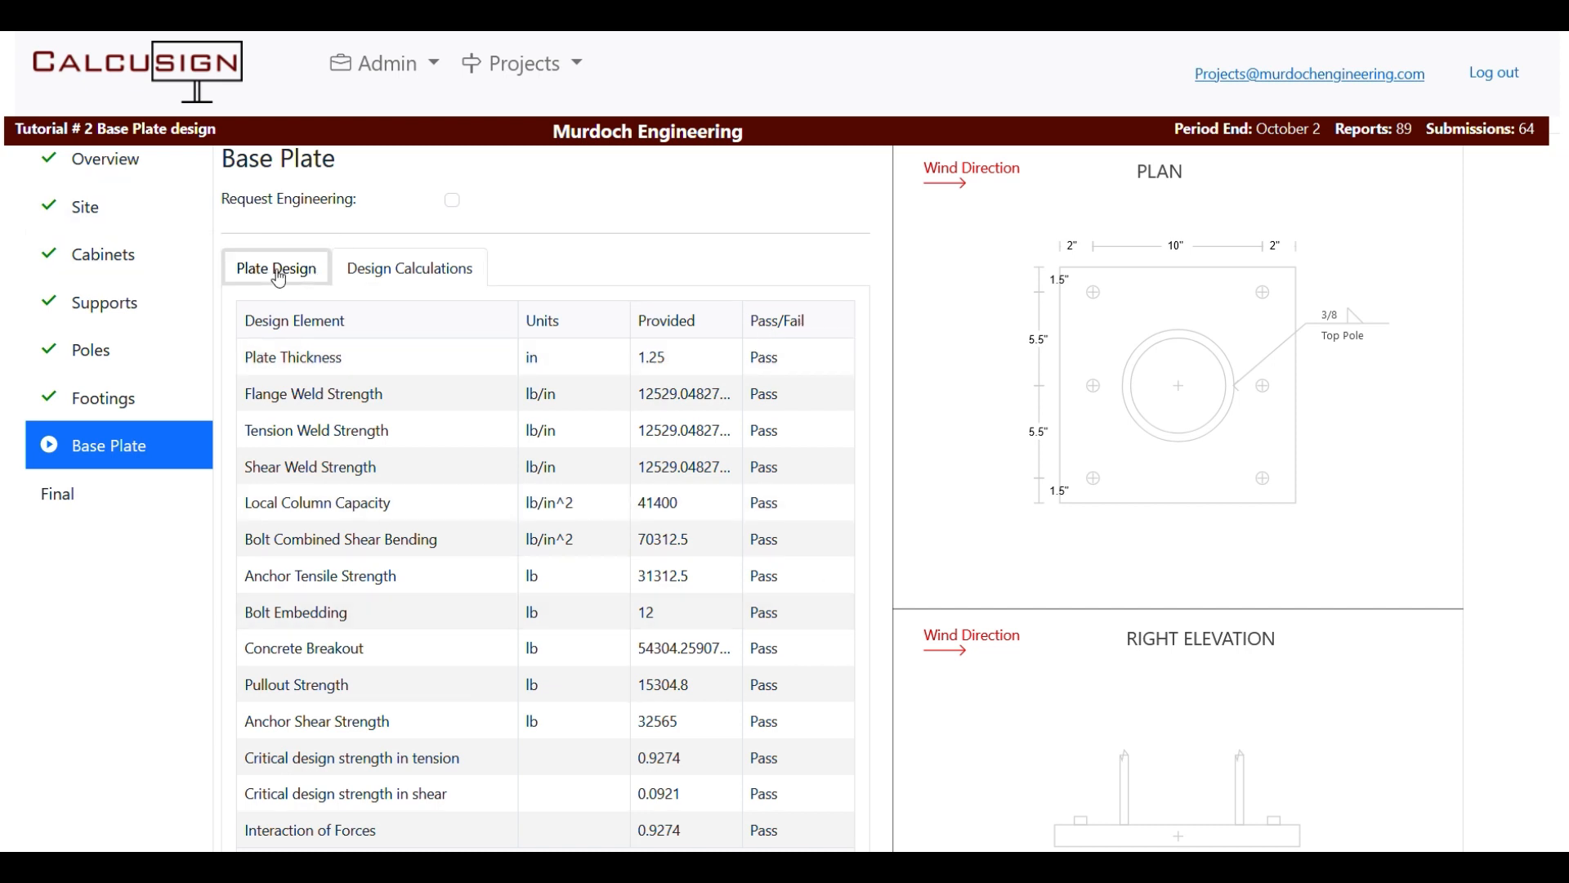
scroll(688, 638, down, 5)
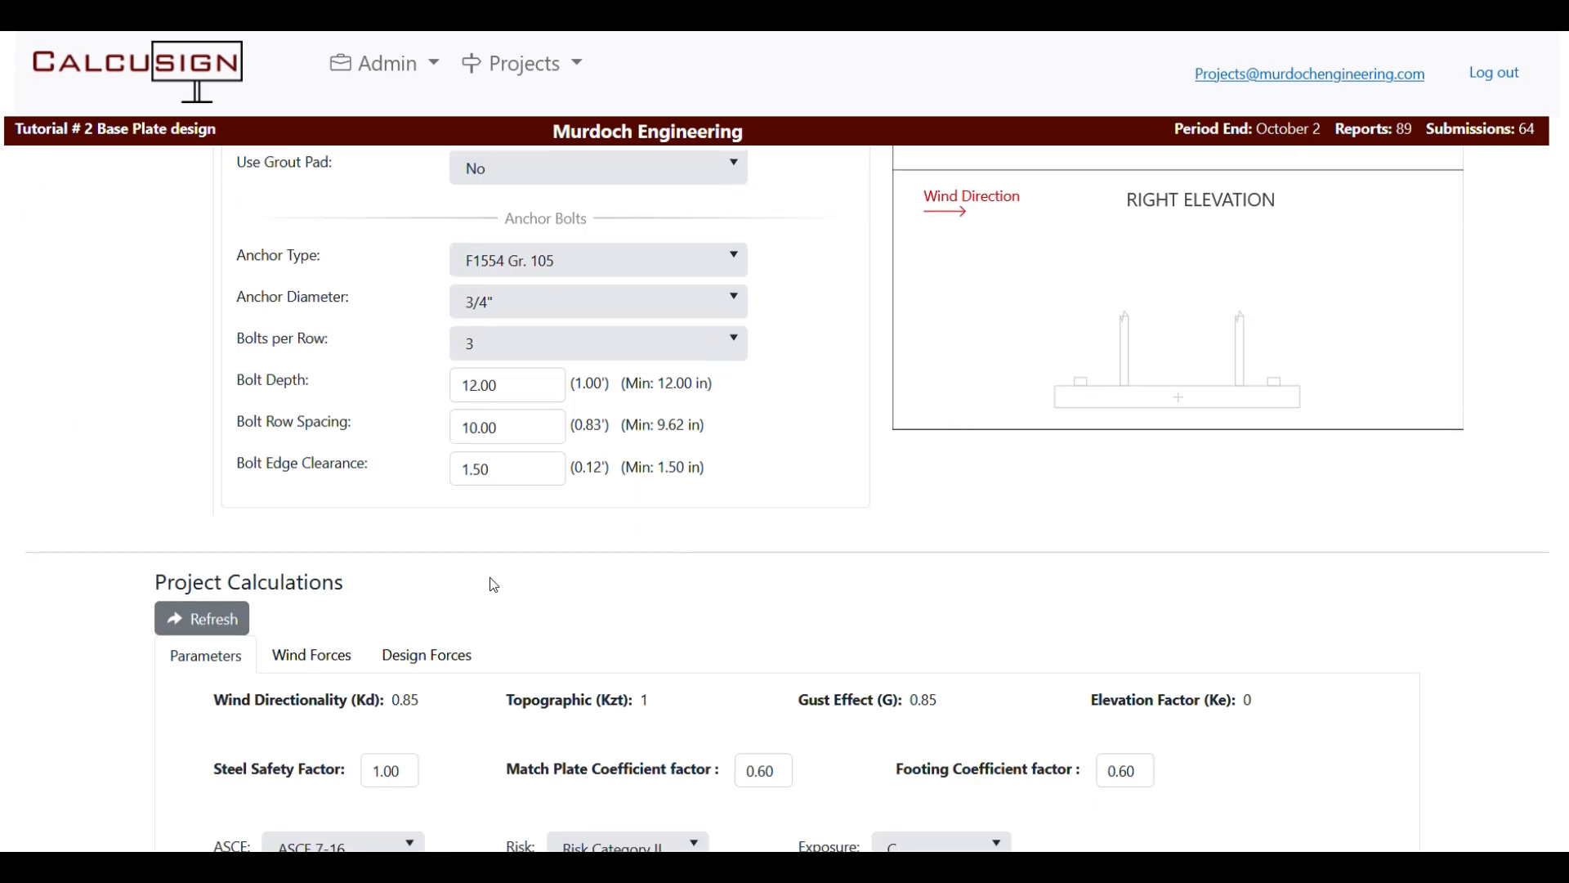
scroll(491, 585, up, 4)
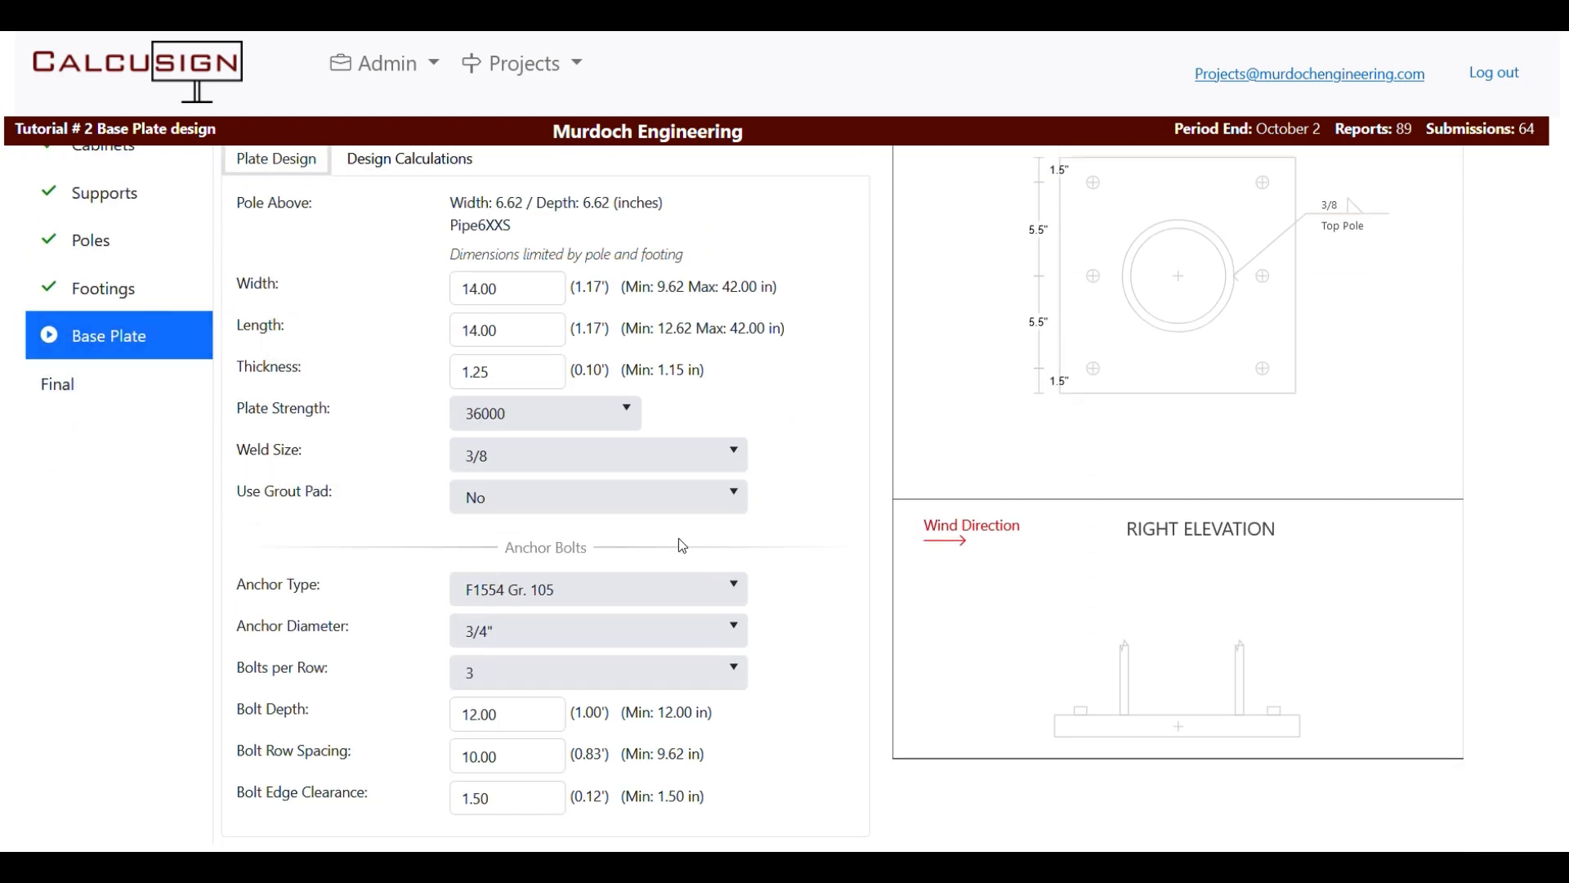
scroll(678, 538, up, 2)
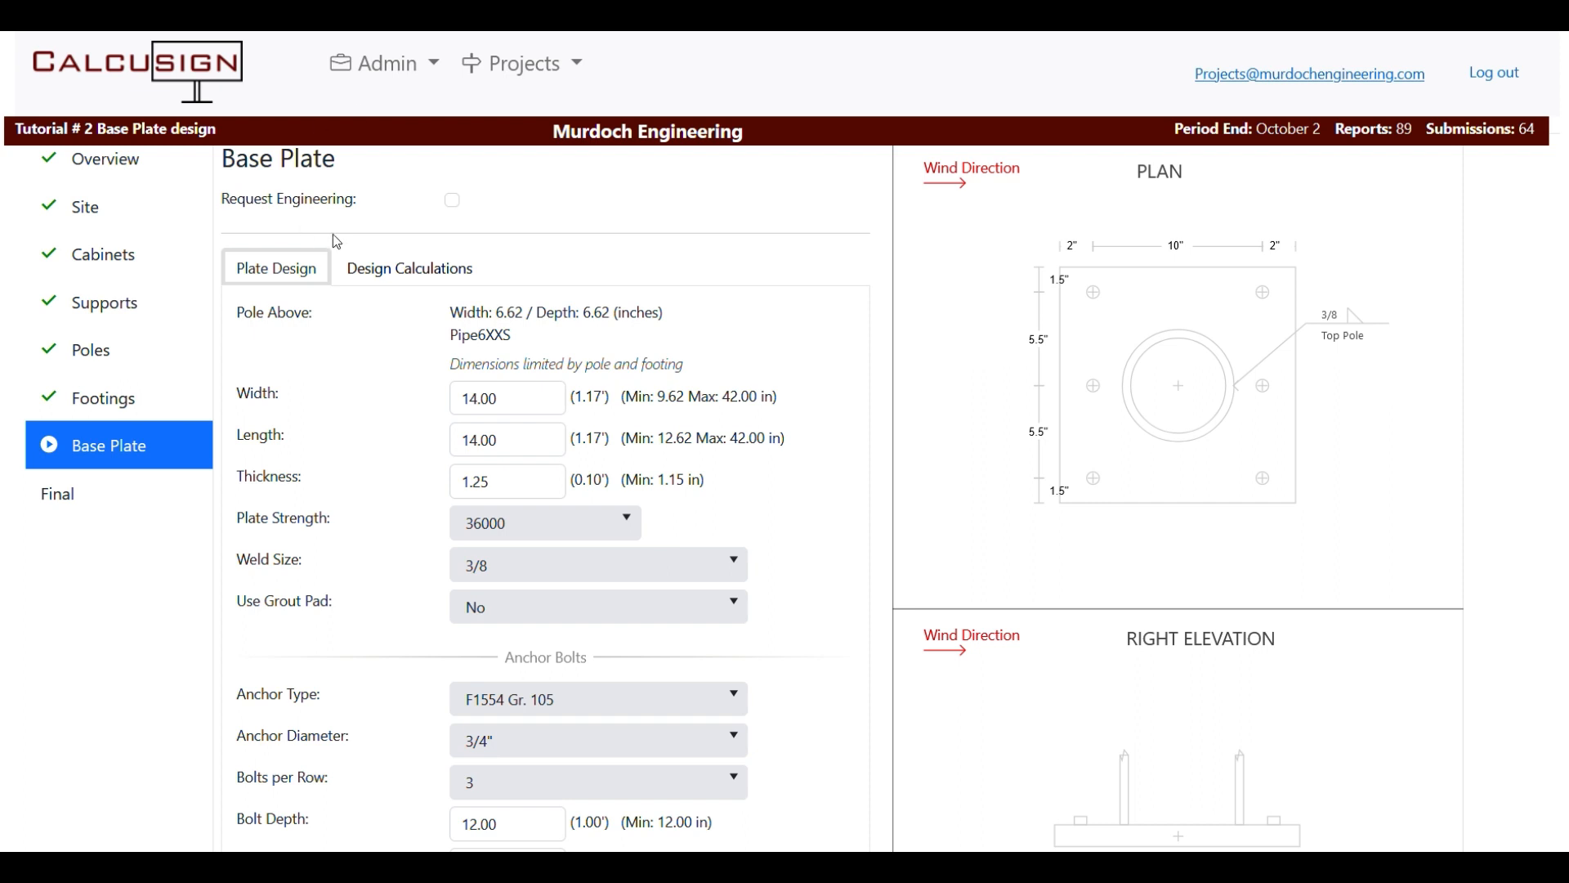
click(453, 201)
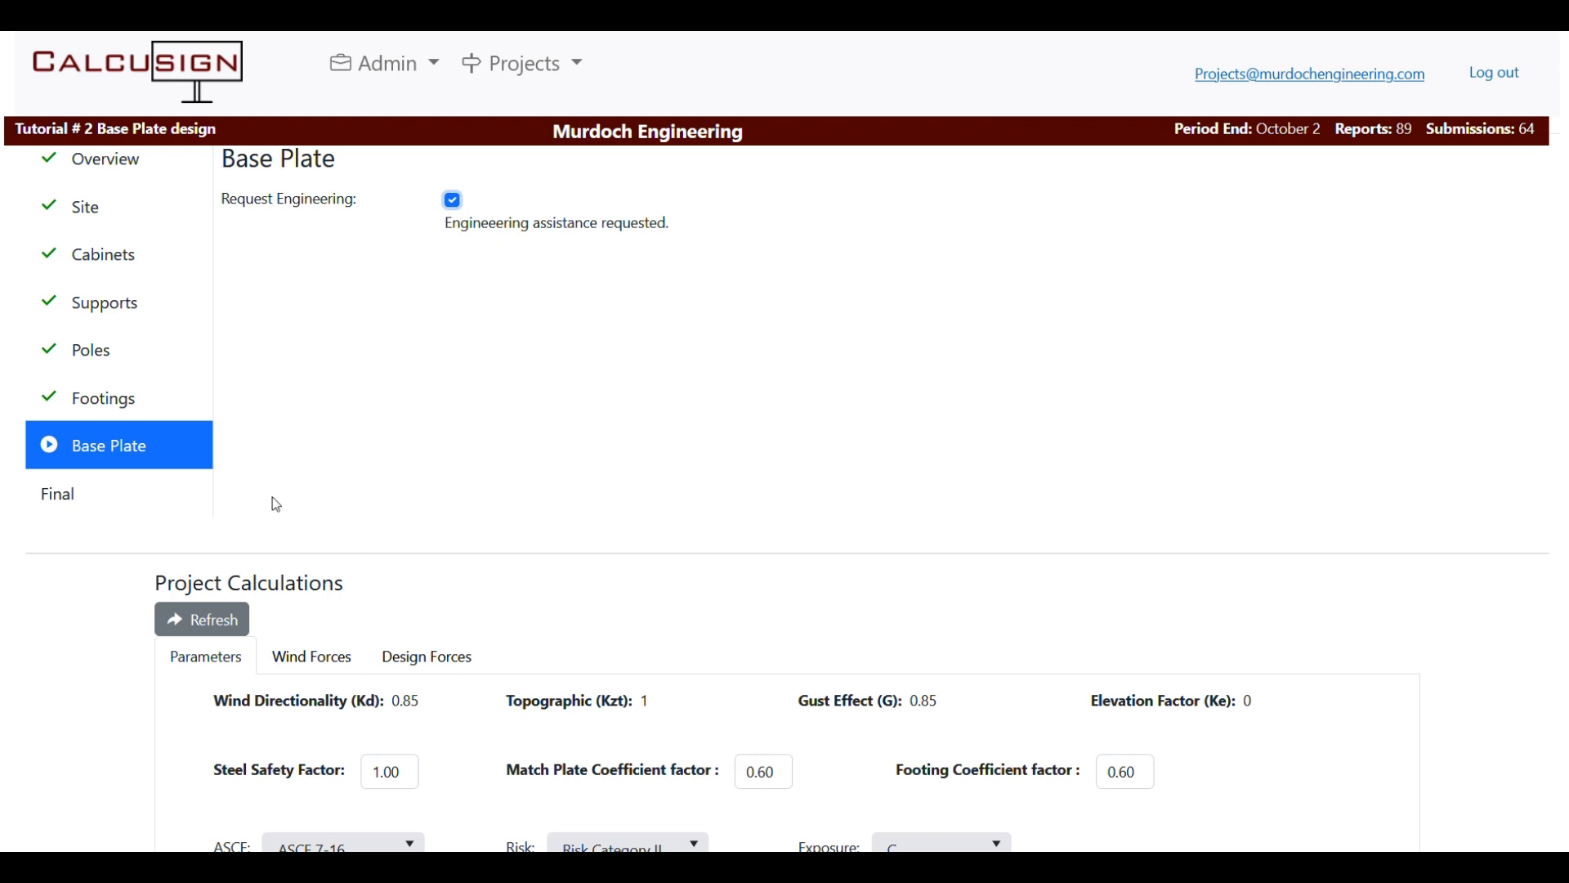
click(454, 202)
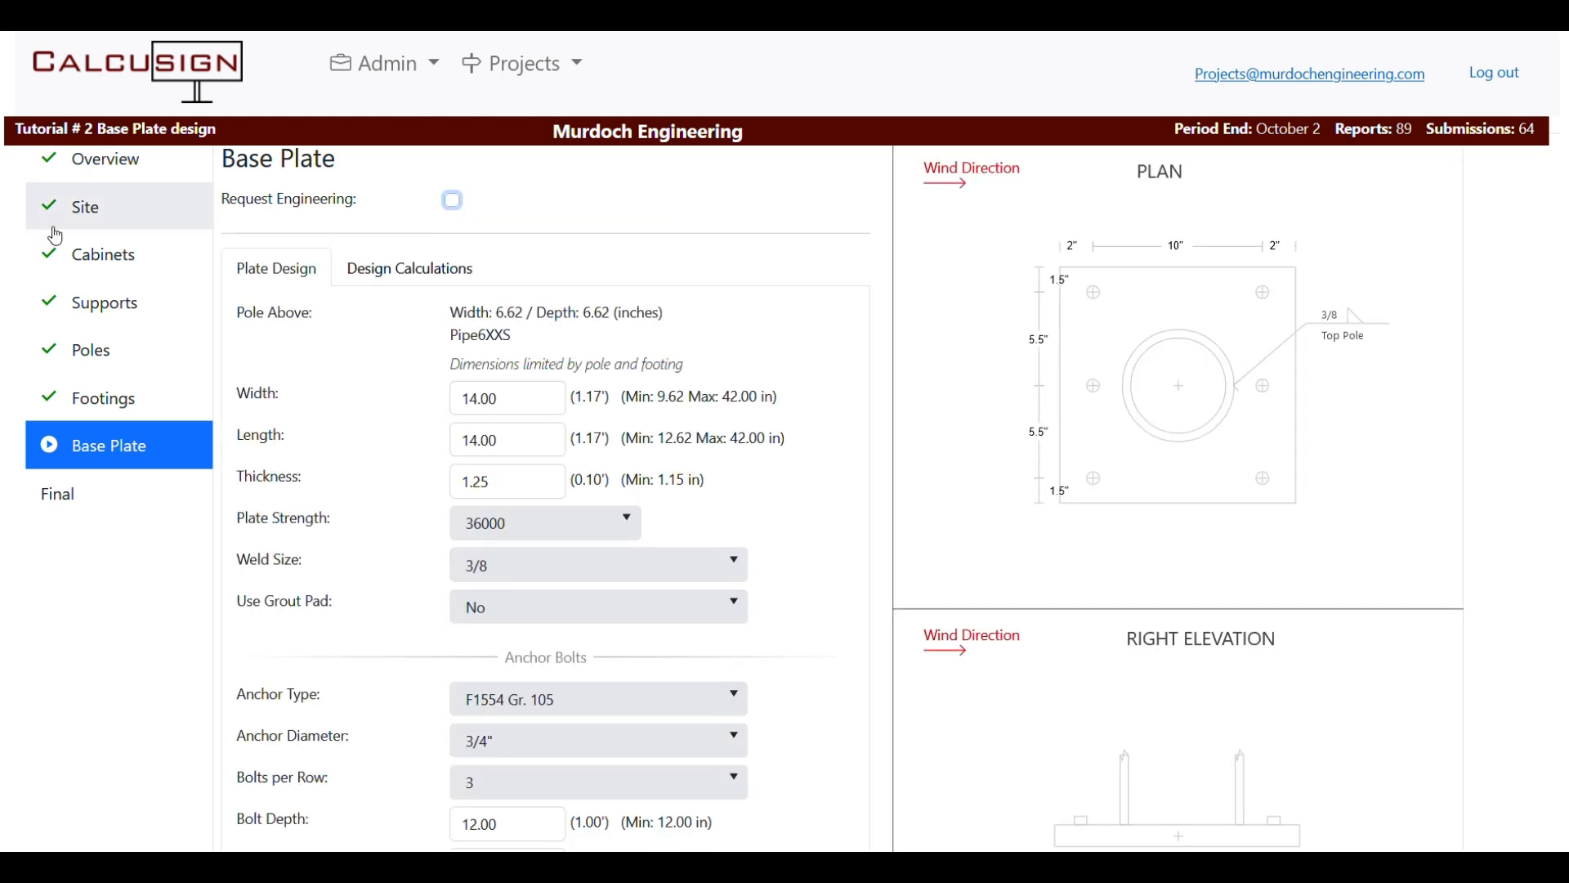
scroll(147, 490, up, 2)
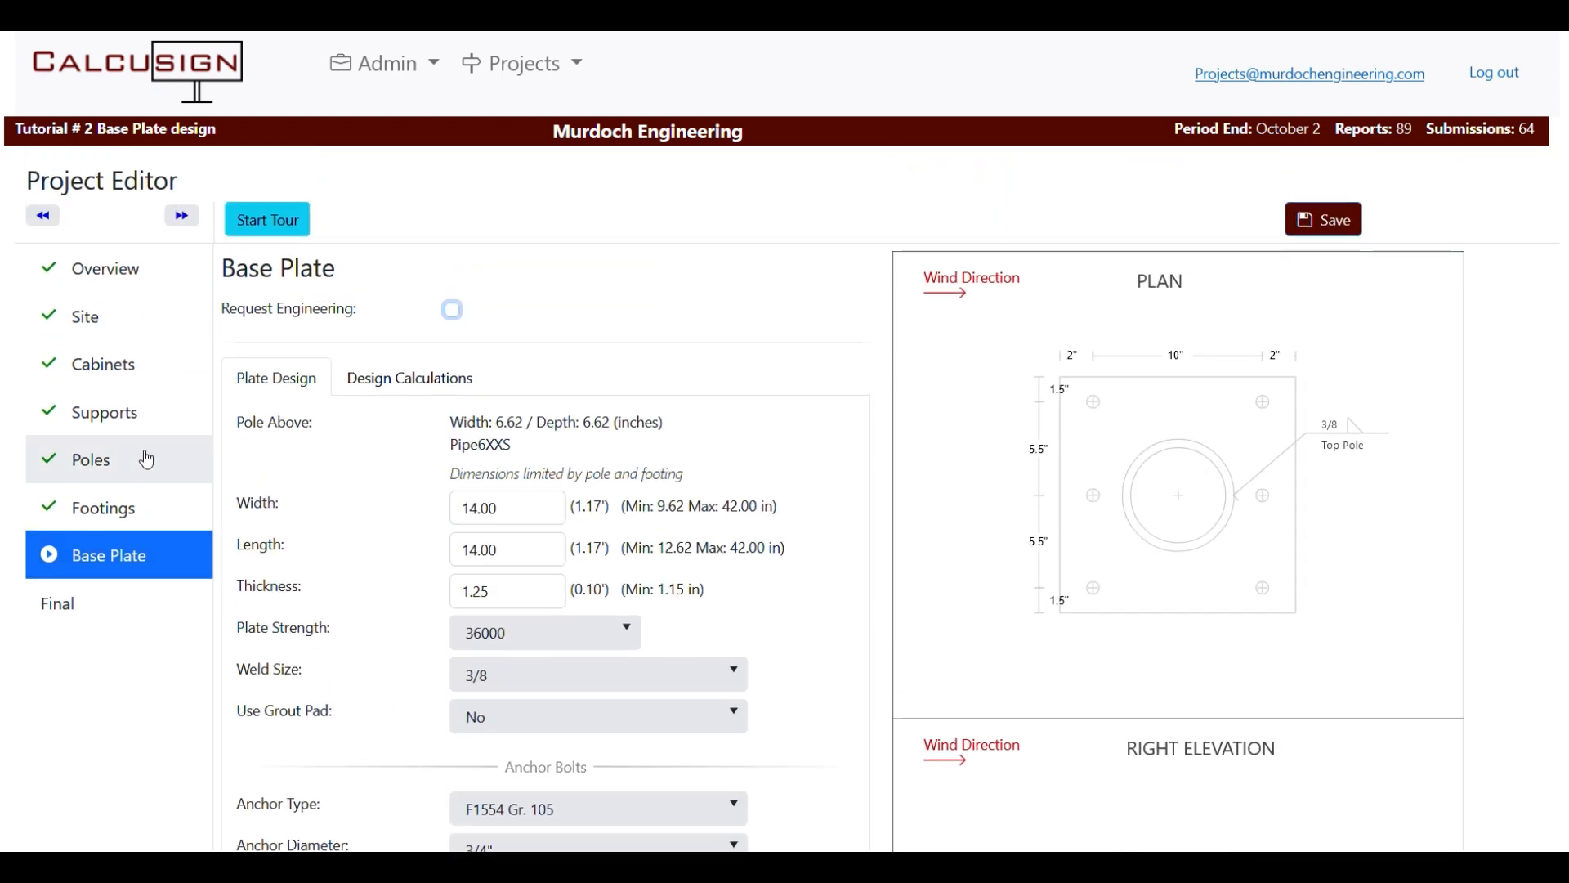
Advance to the Final step and enter the engineering note 'lenght not working'.
click(183, 218)
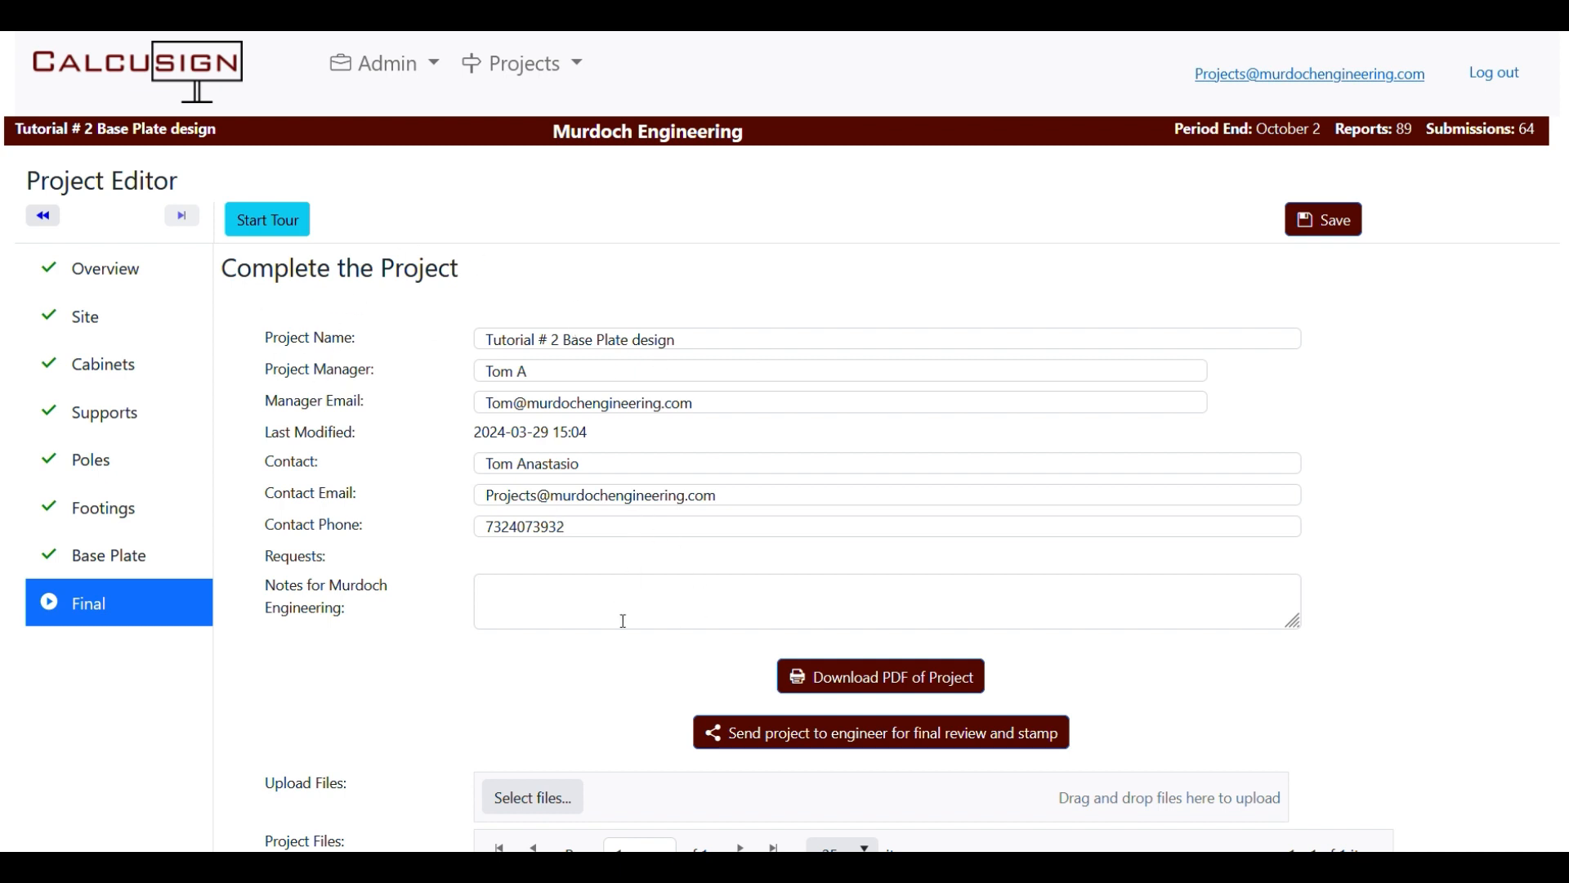
click(665, 619)
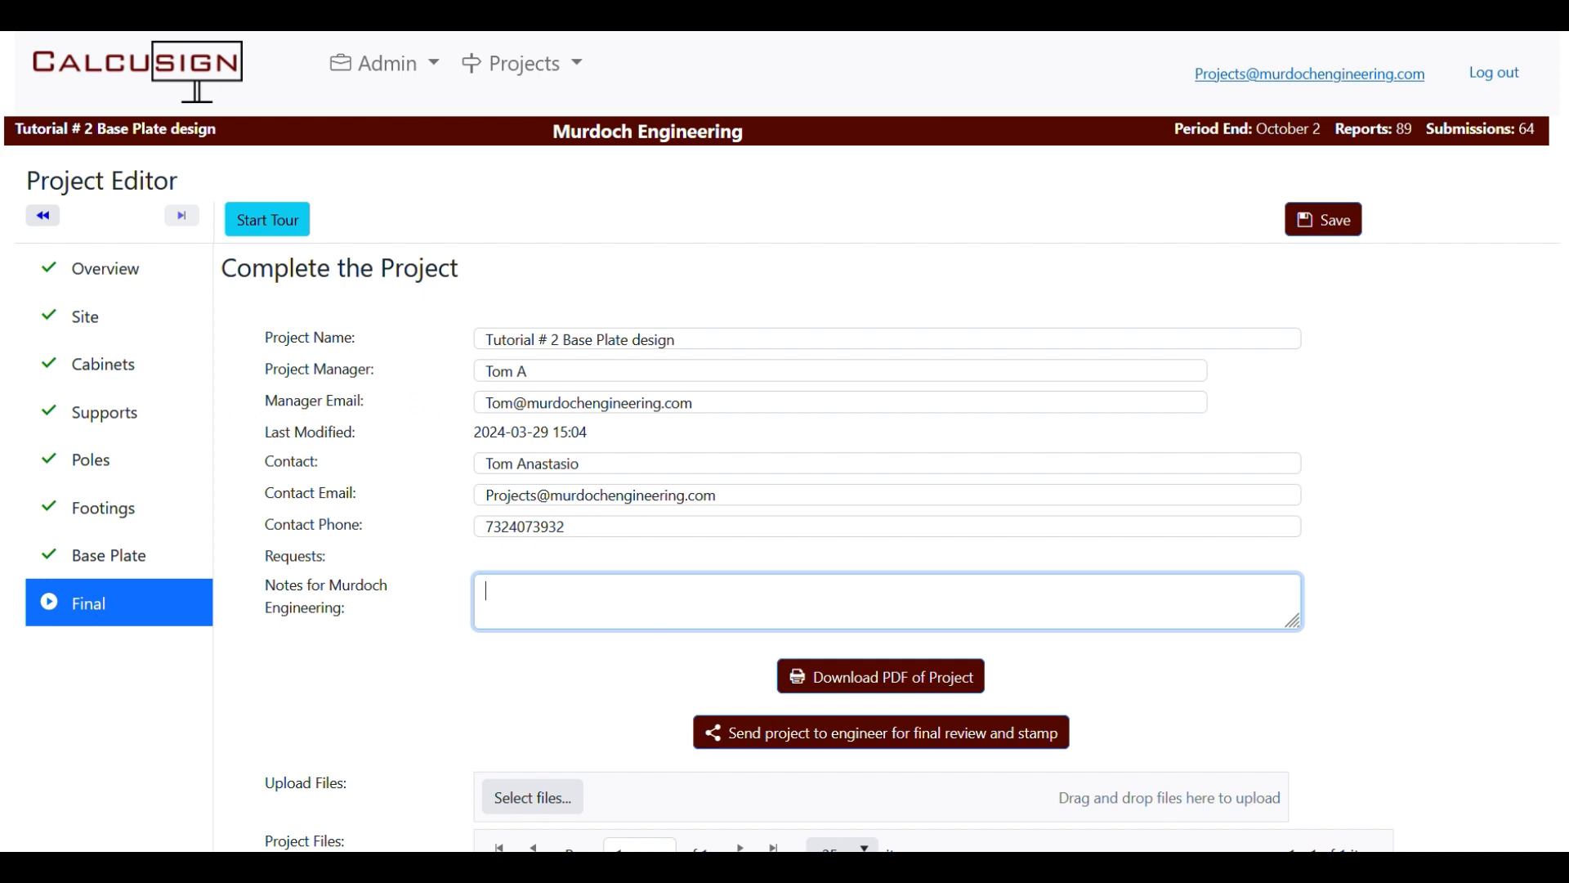
text(lenght not wor)
text(king)
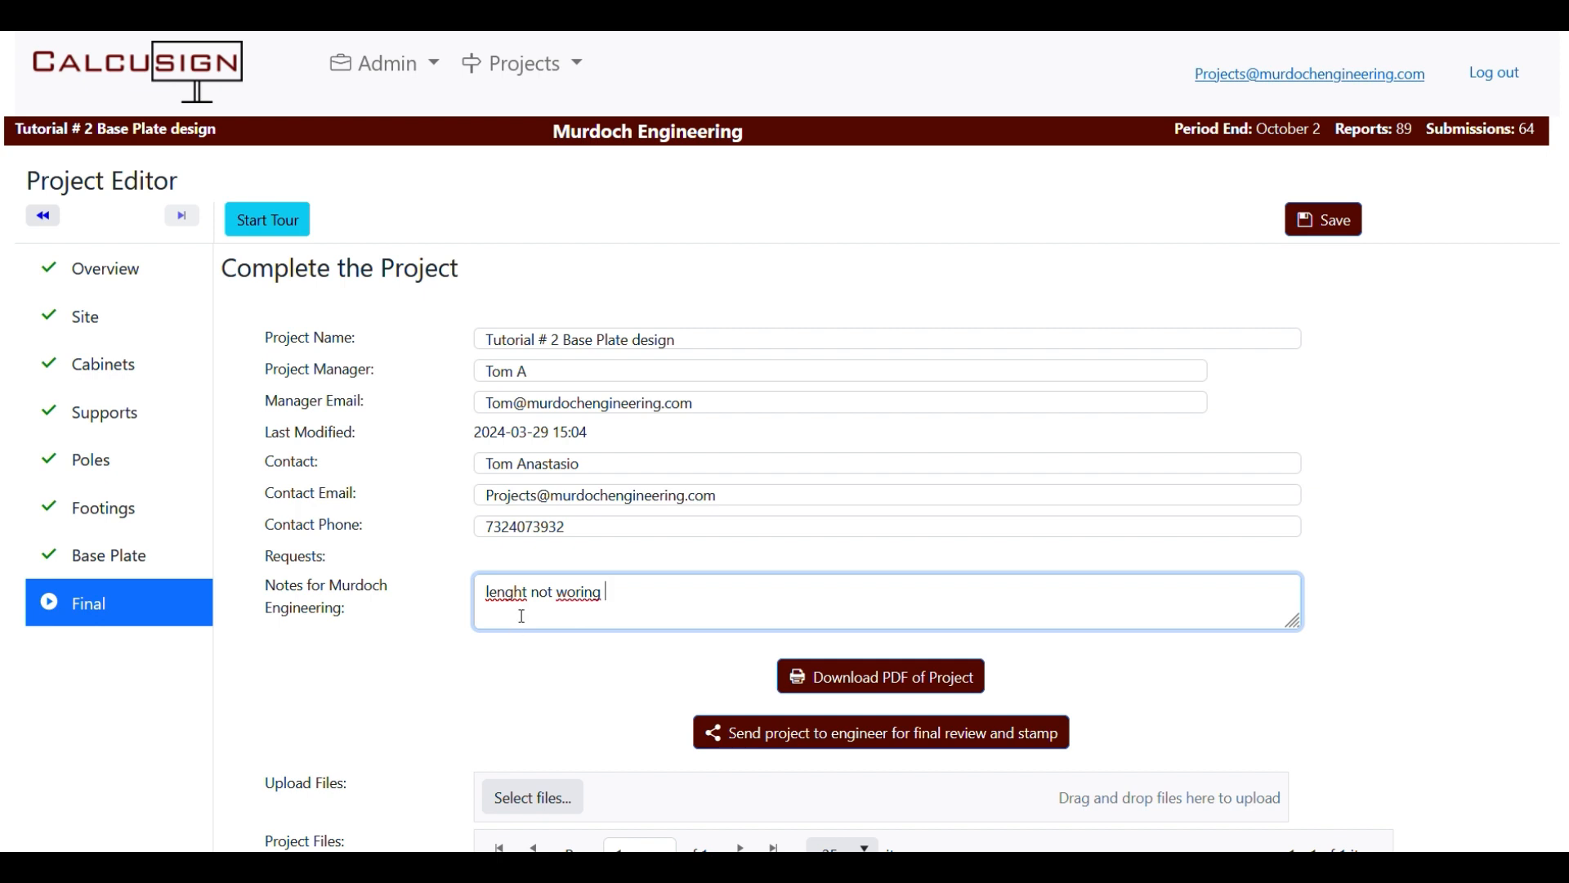
Correct the note's spelling to 'length not working' and save the project.
right_click(520, 595)
click(621, 194)
right_click(590, 606)
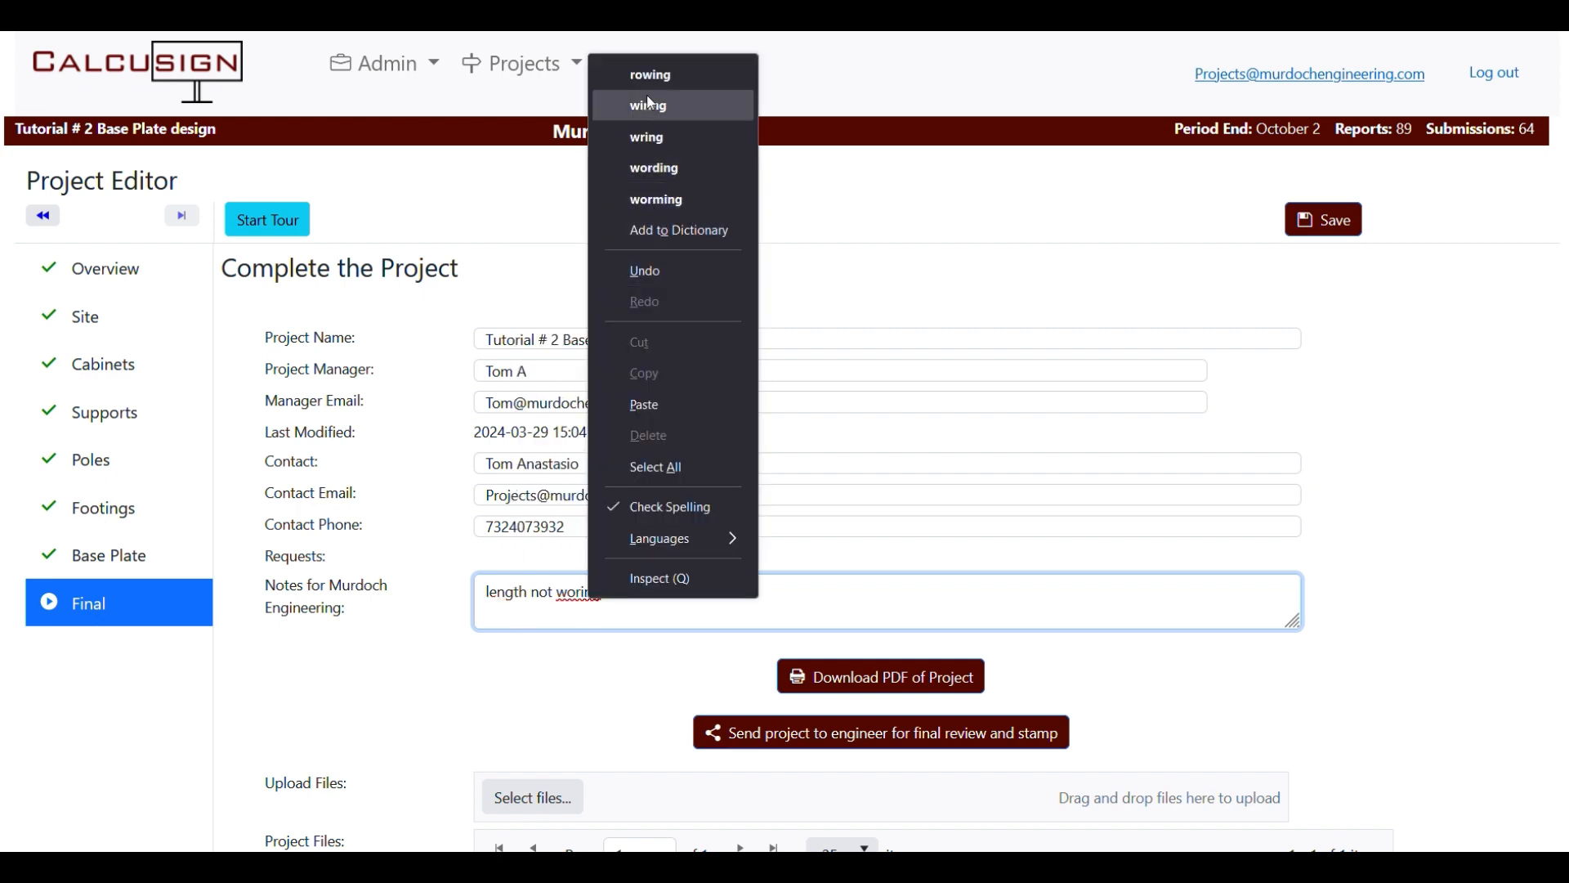
click(636, 605)
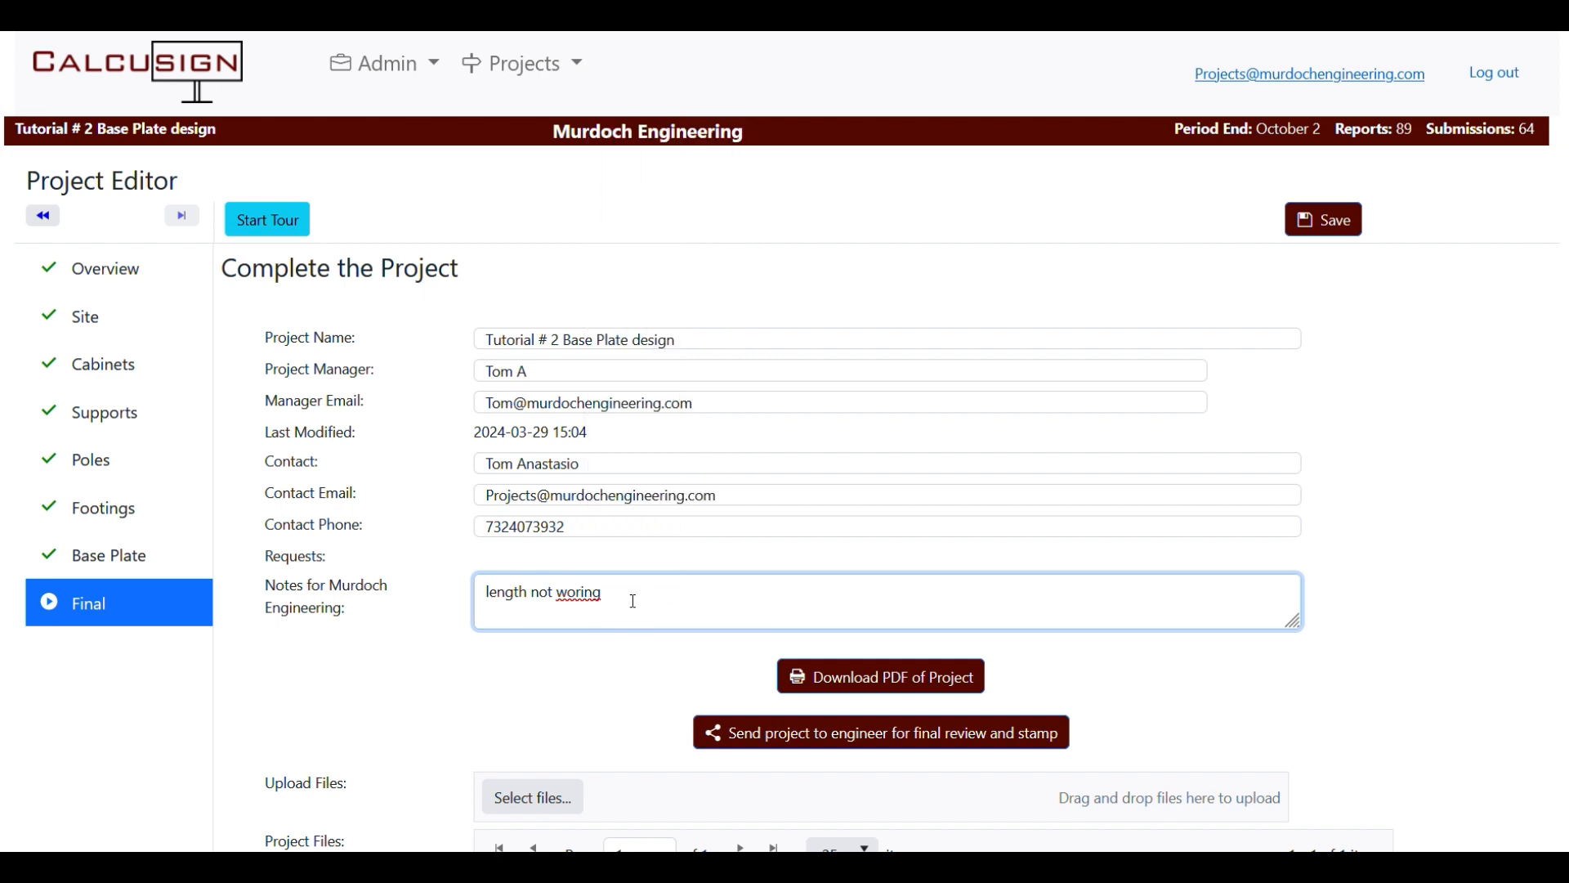
key(BackSpace)
key(BackSpace)
key(BackSpace)
text(king)
click(1324, 217)
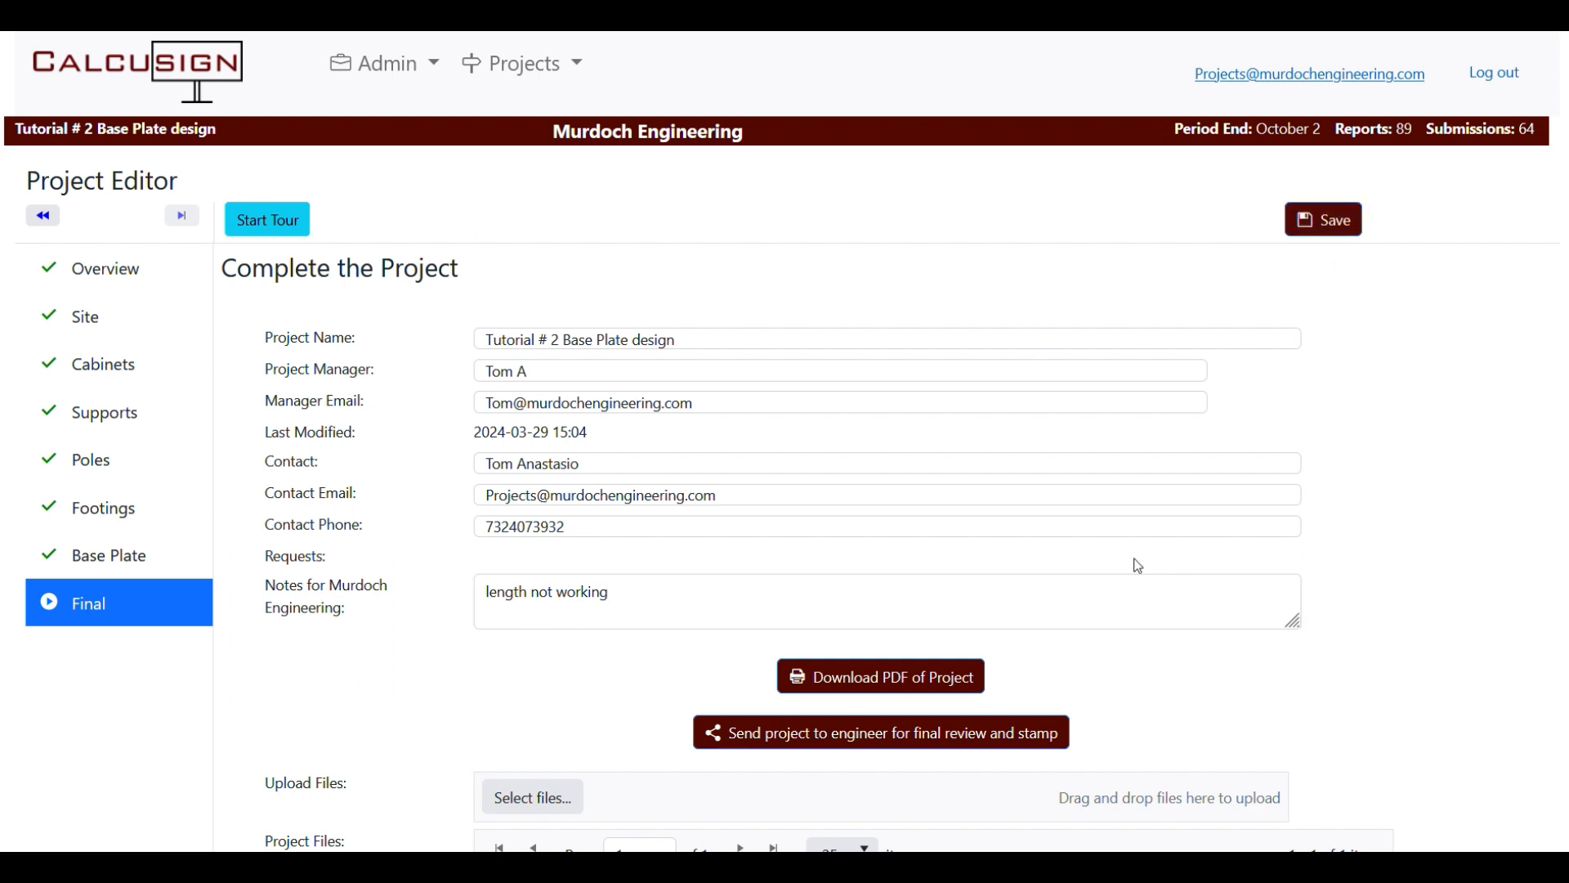
scroll(1052, 510, down, 2)
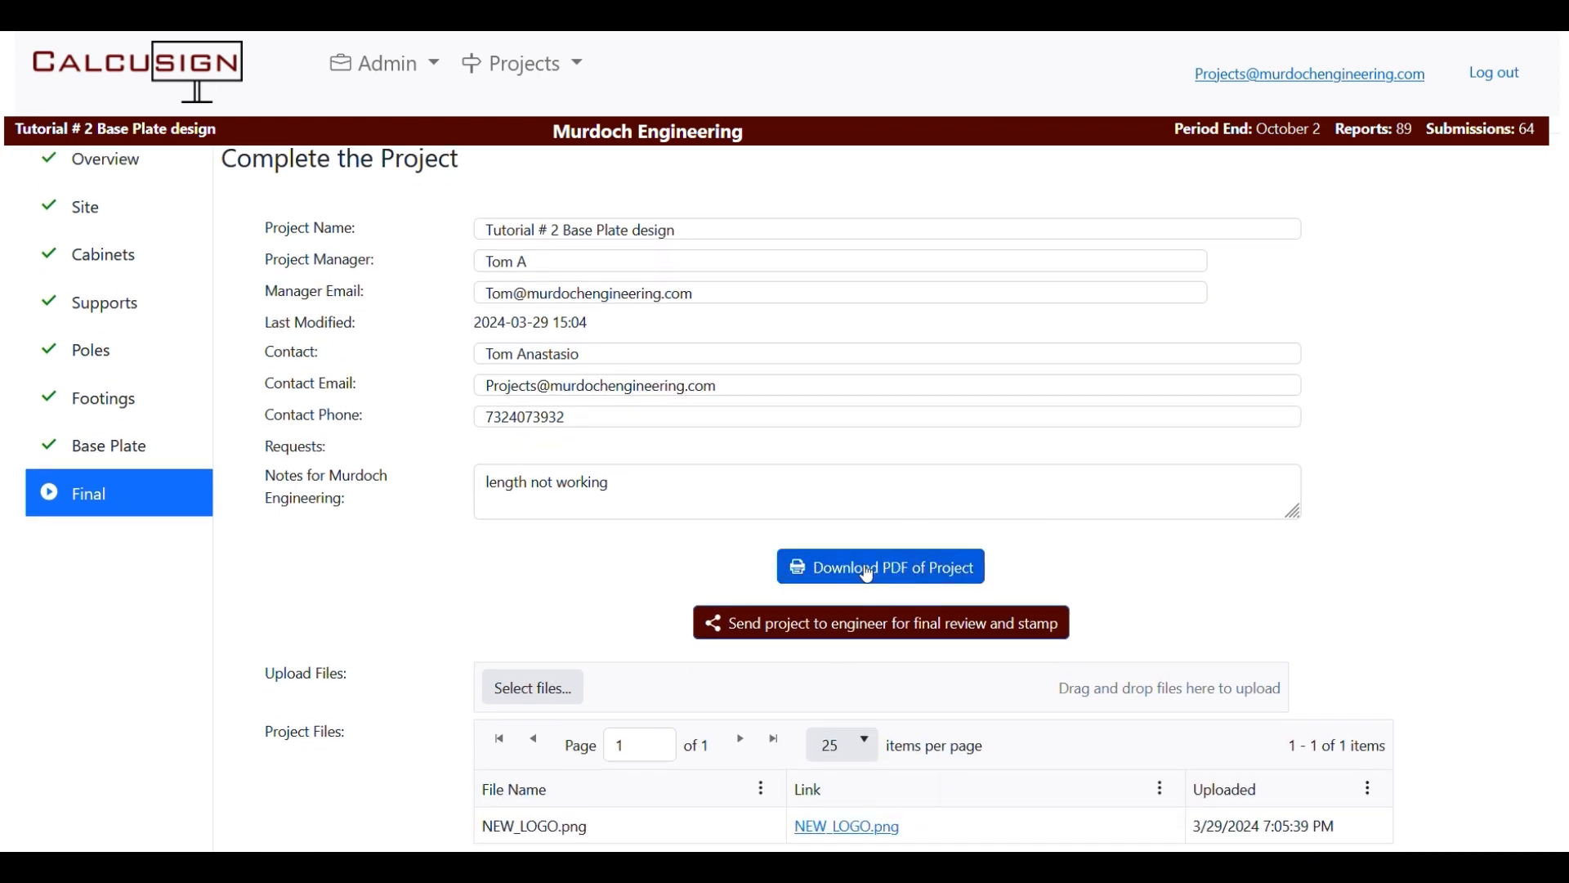
Generate the project PDF report and open it in the browser.
click(869, 570)
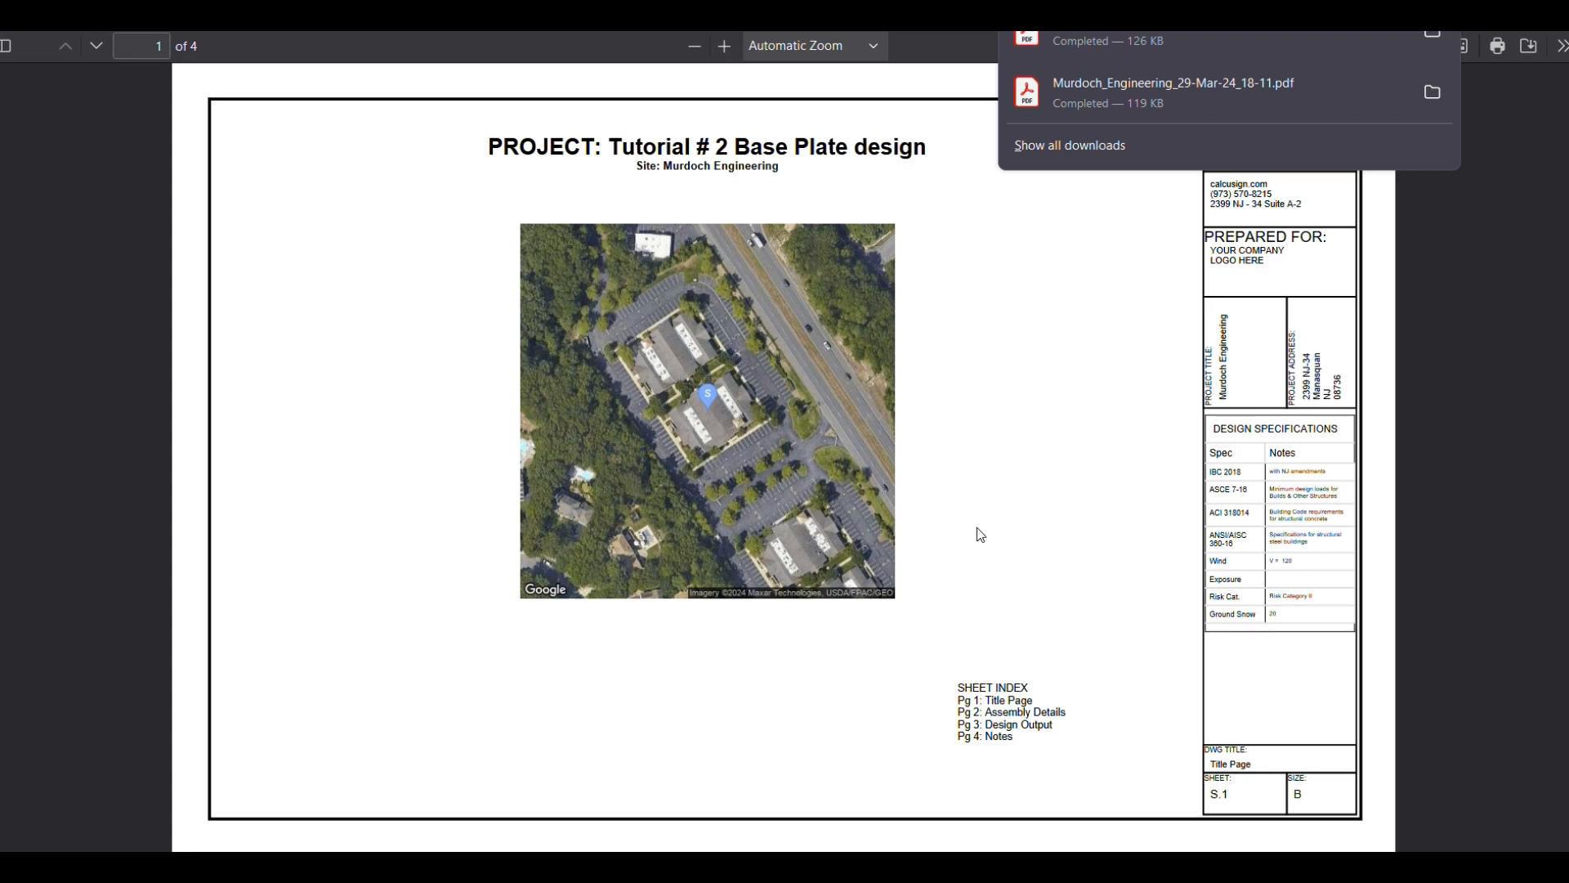
Scroll through the four-page PDF report, confirming every base plate check reads True.
scroll(735, 438, down, 8)
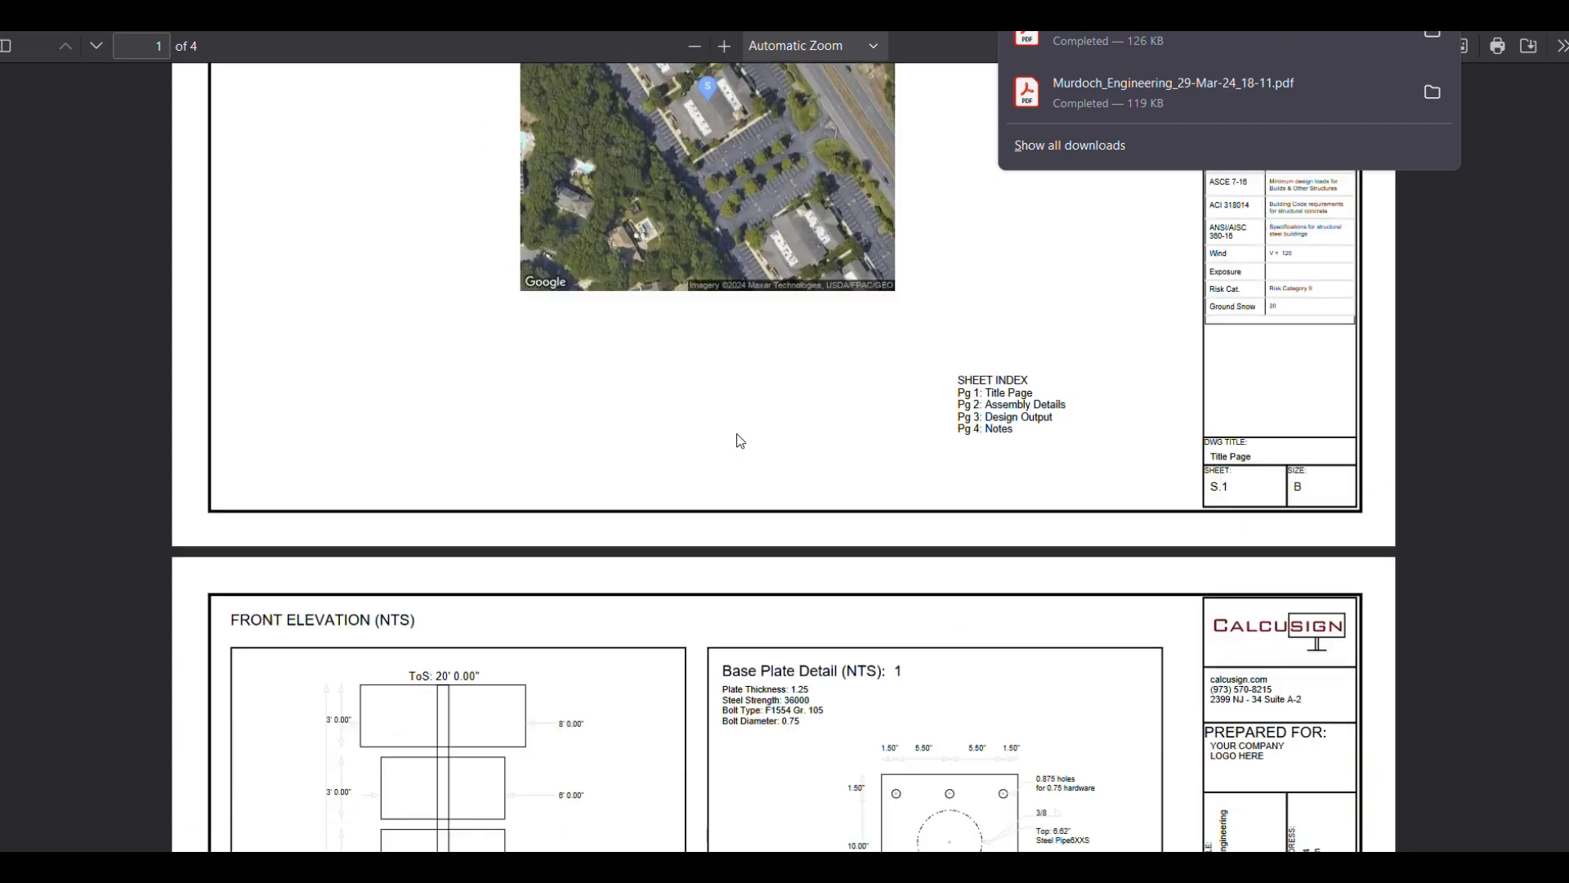
scroll(741, 439, down, 2)
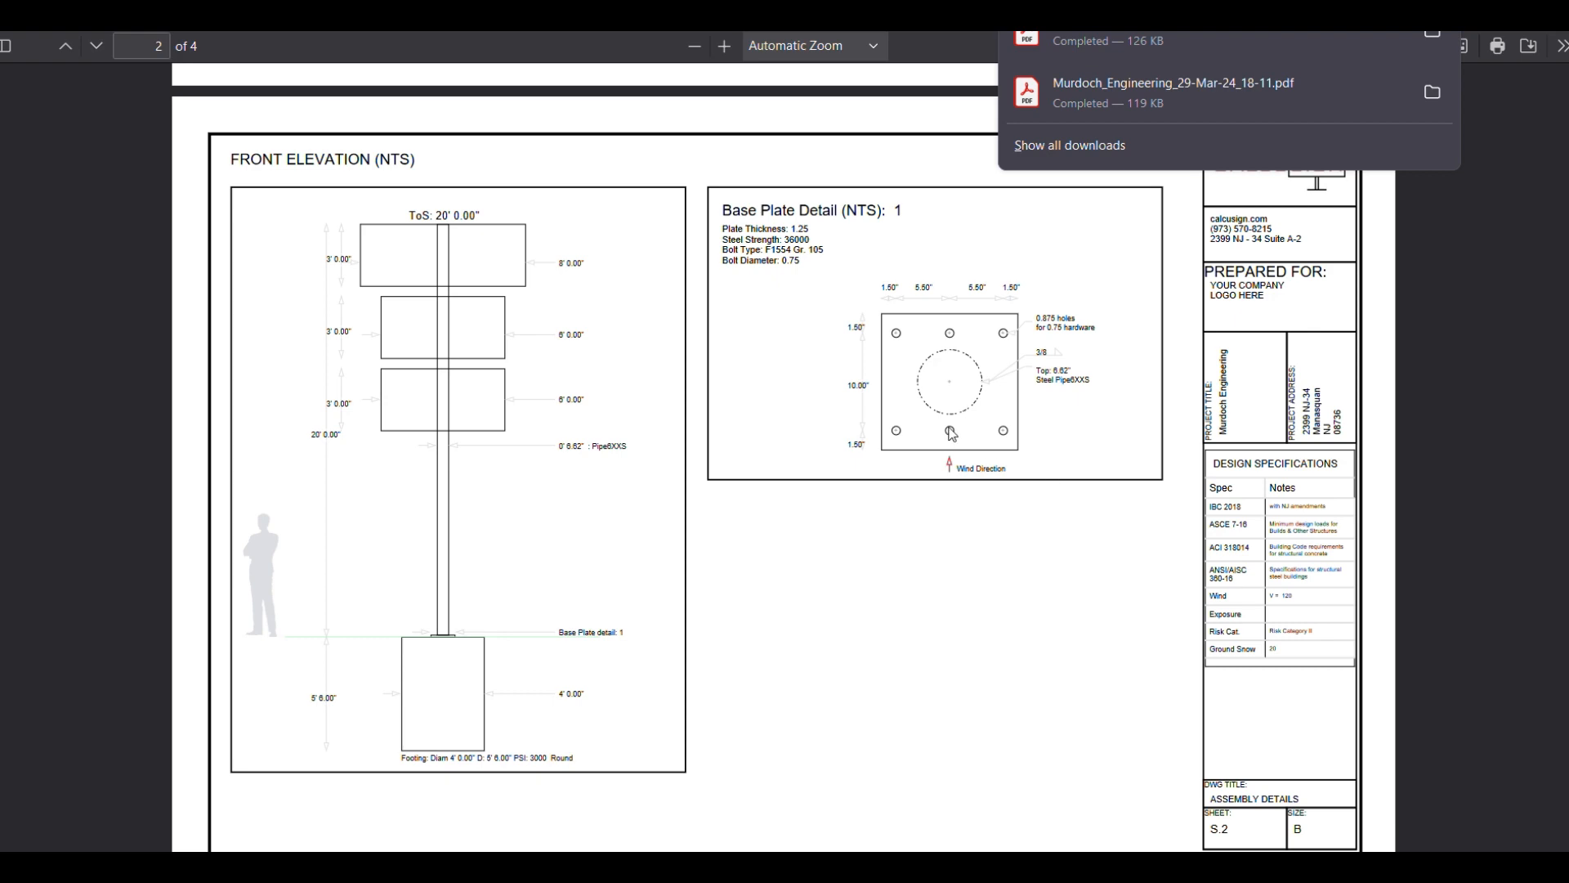
scroll(944, 449, down, 5)
scroll(942, 457, down, 2)
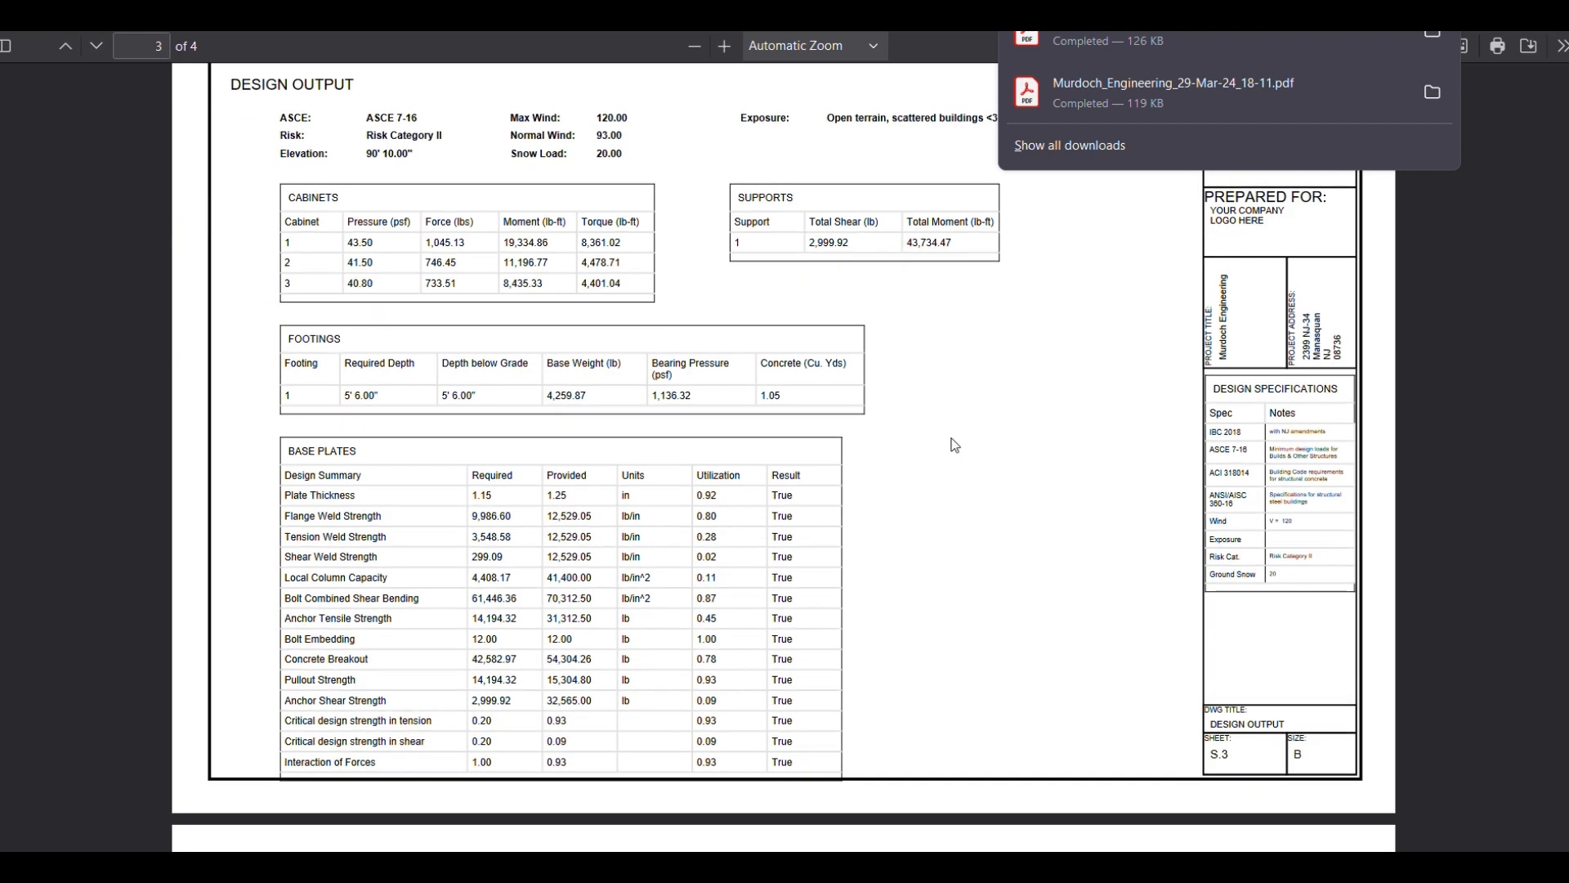
scroll(950, 444, up, 2)
scroll(953, 443, down, 2)
scroll(977, 438, down, 3)
click(1020, 240)
scroll(977, 335, down, 1)
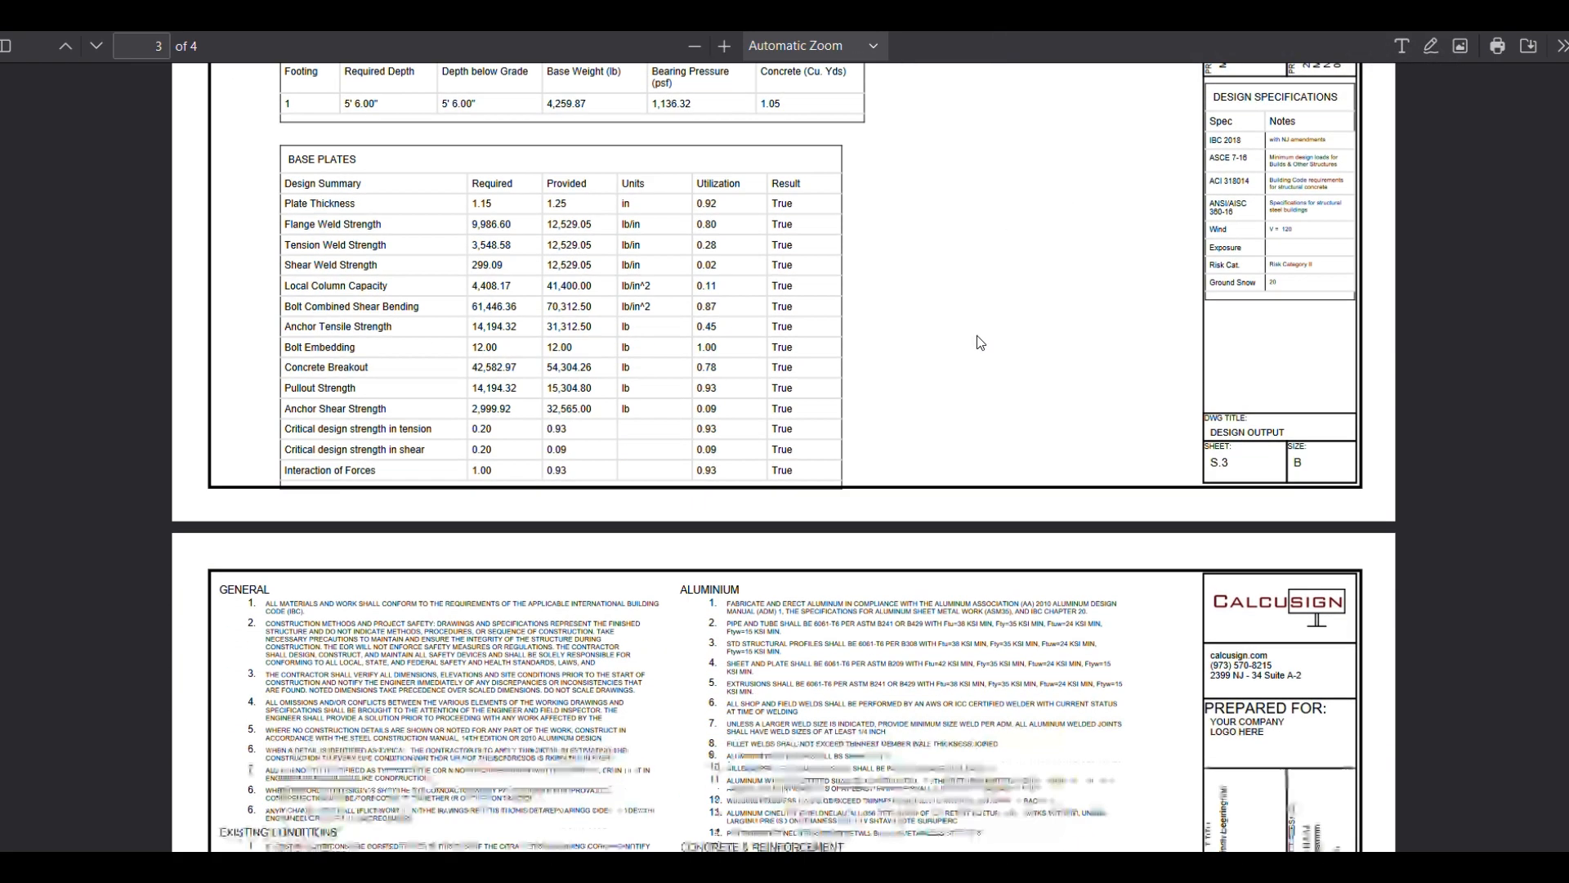
scroll(978, 342, down, 5)
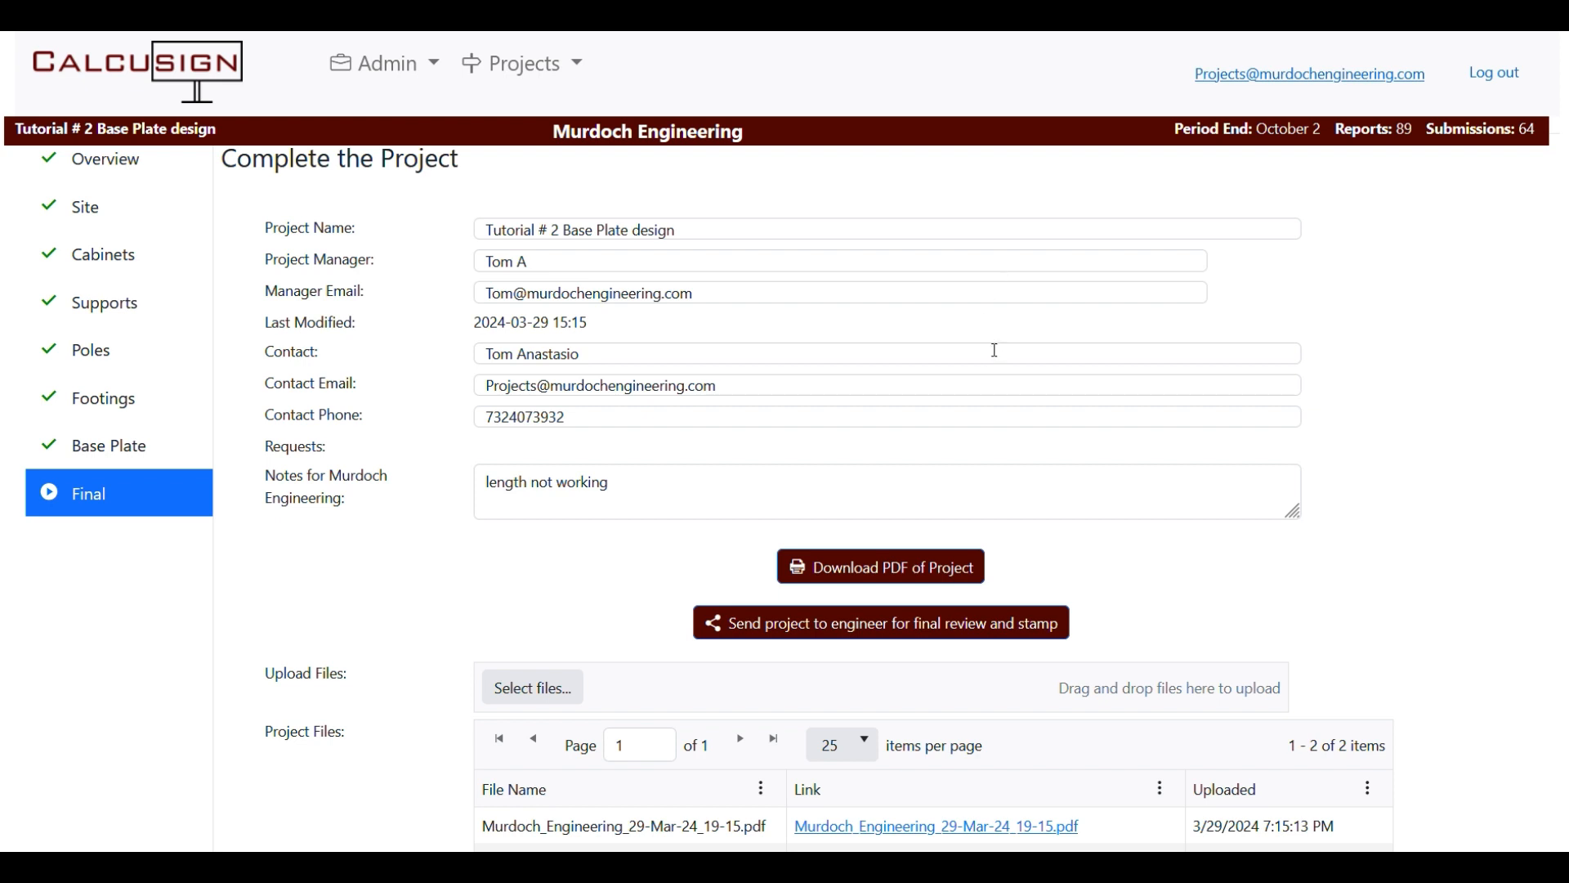
Send the project to the engineer for final review and stamp, bringing up the $200.00 confirmation.
click(815, 632)
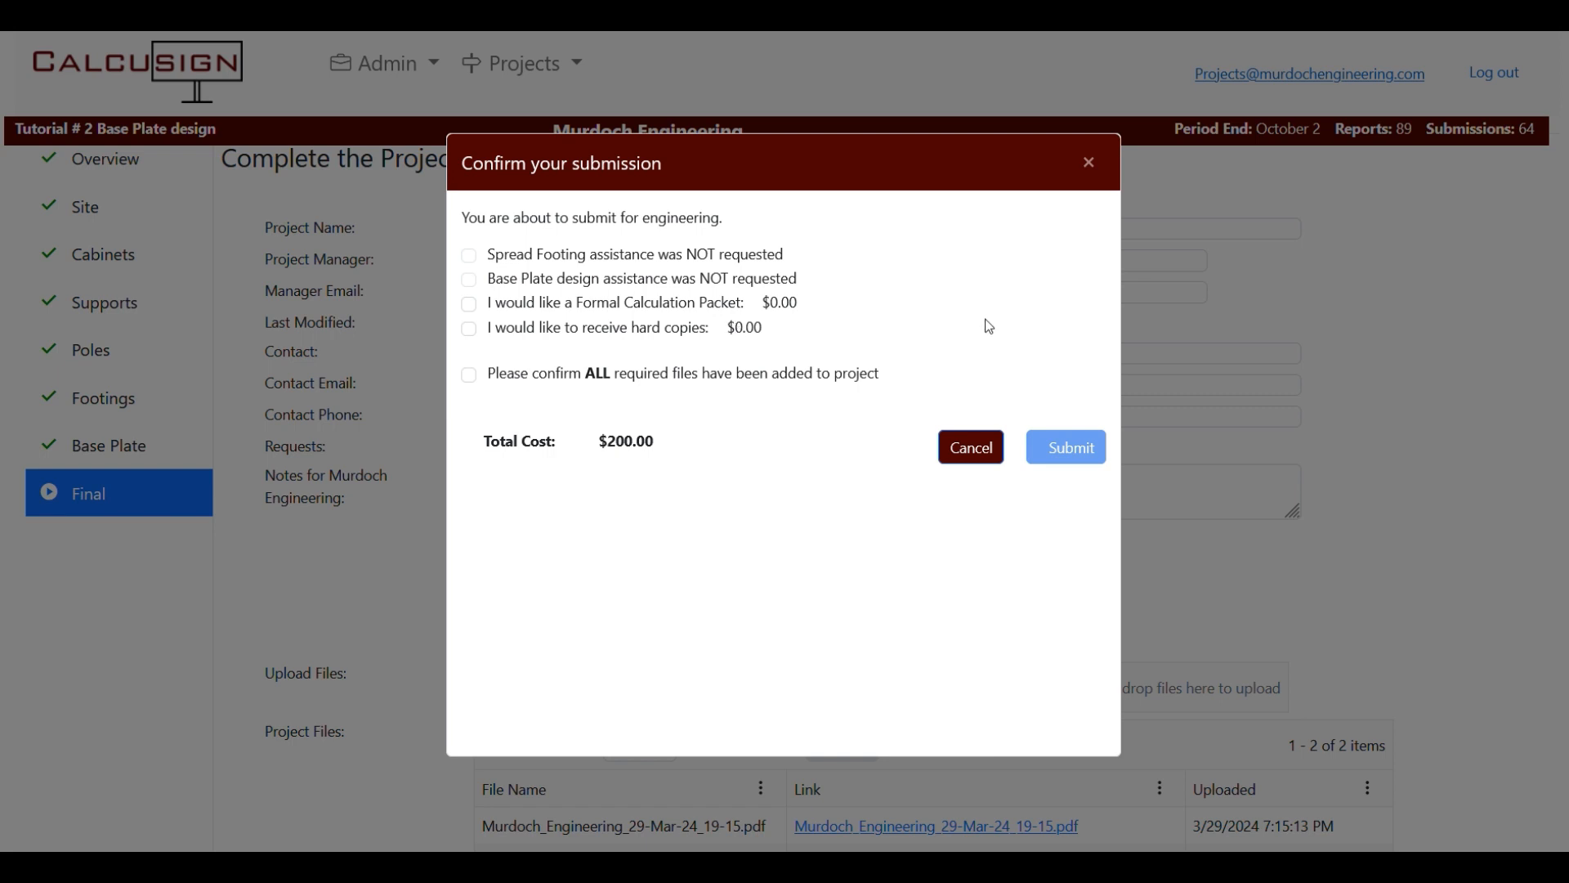
Request hard copies, change the mailing address to 'Different place', confirm required files, and submit.
click(470, 329)
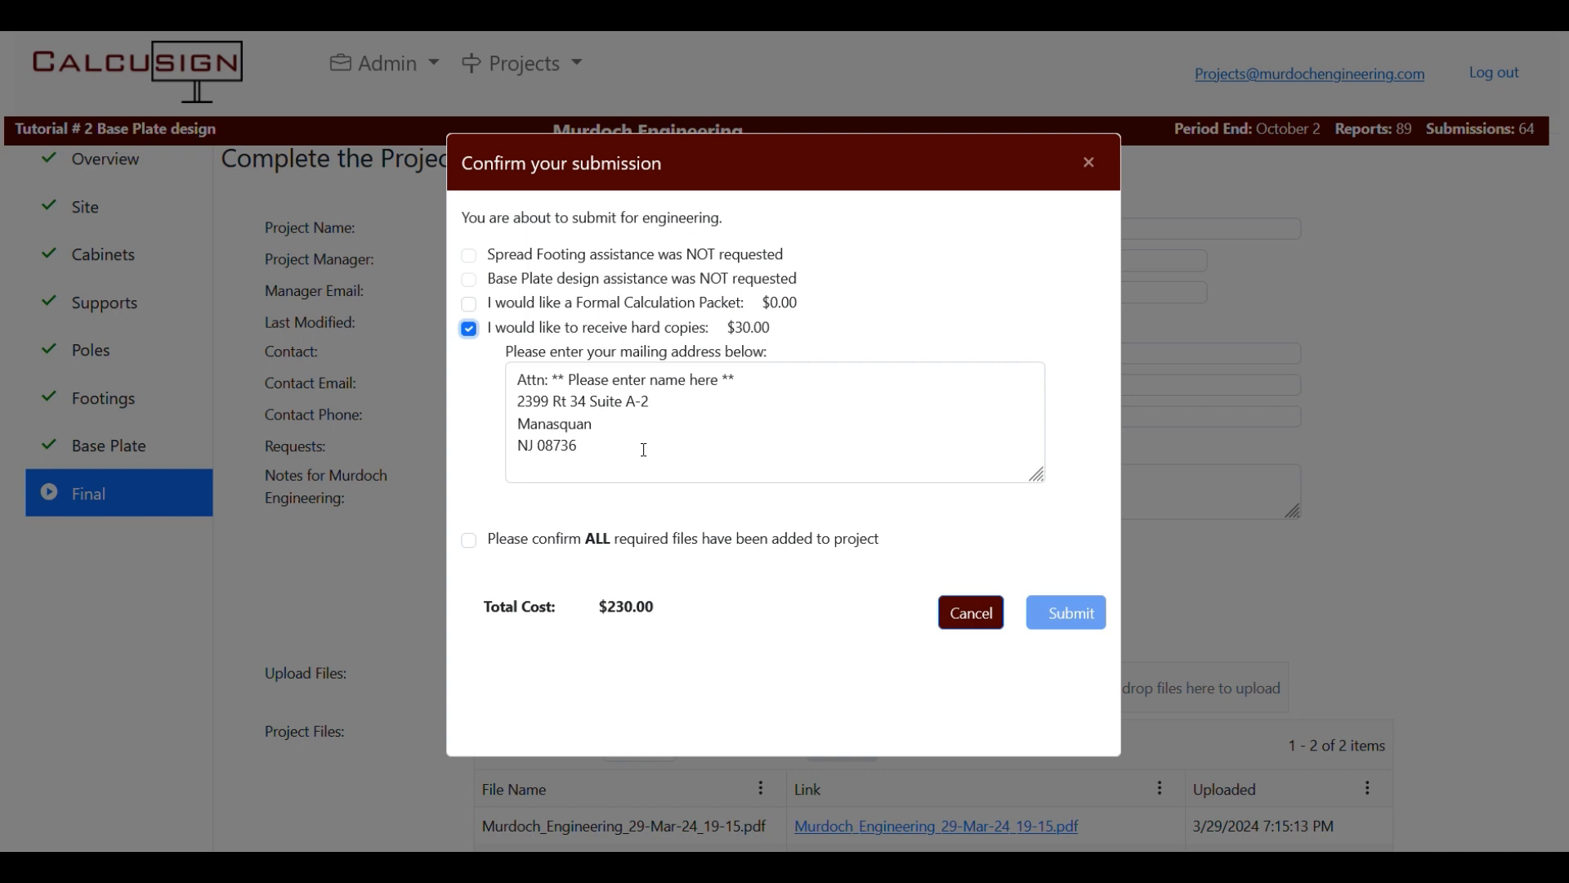
drag(644, 450, 377, 308)
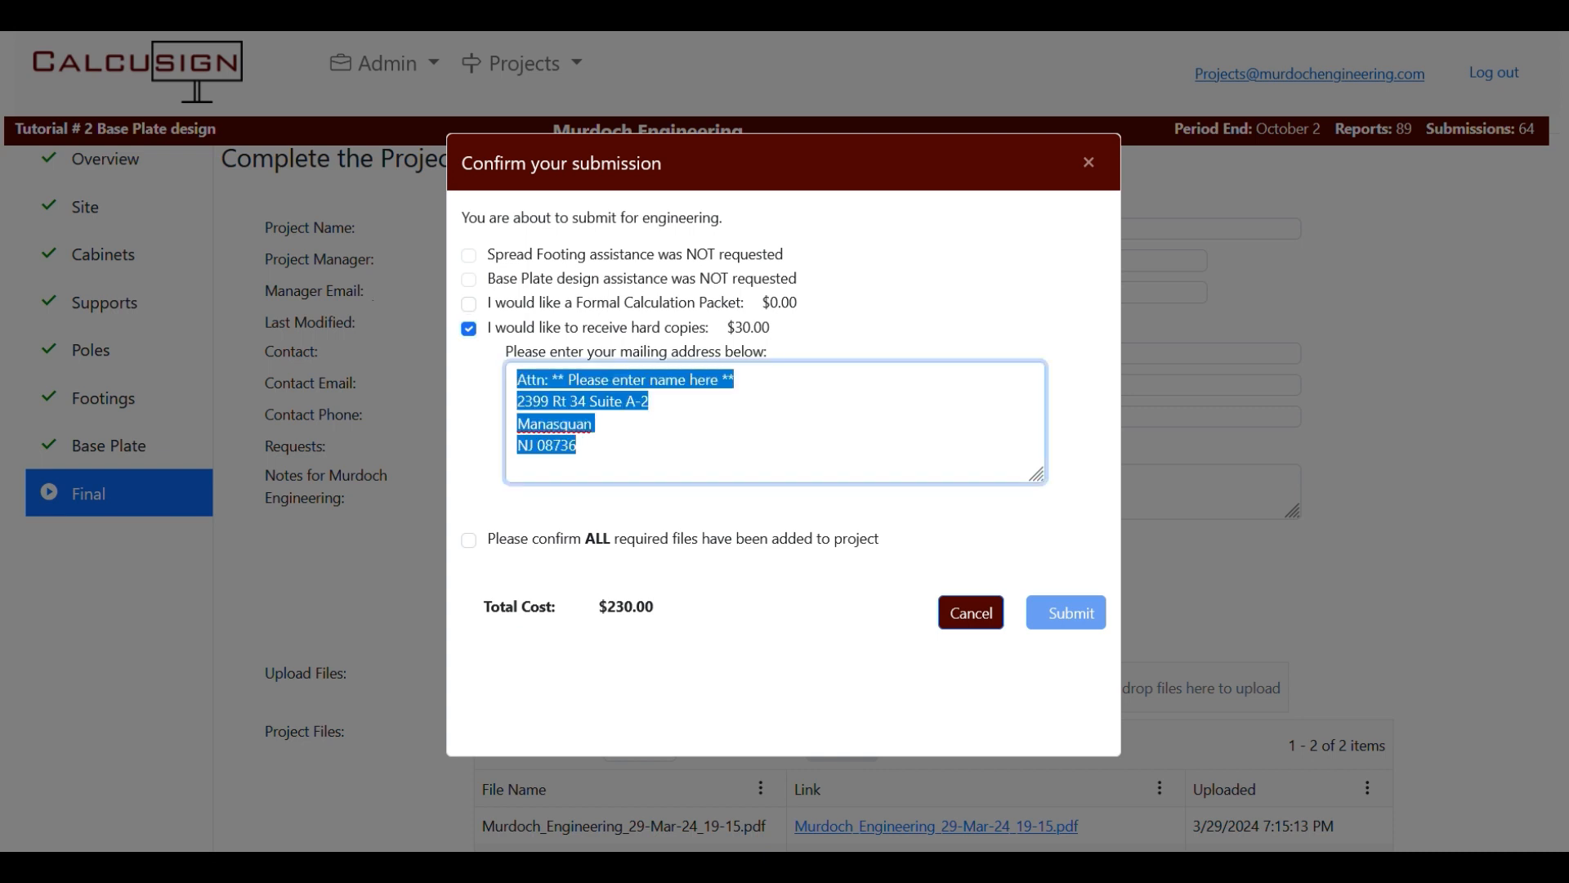
text(Diffrent place)
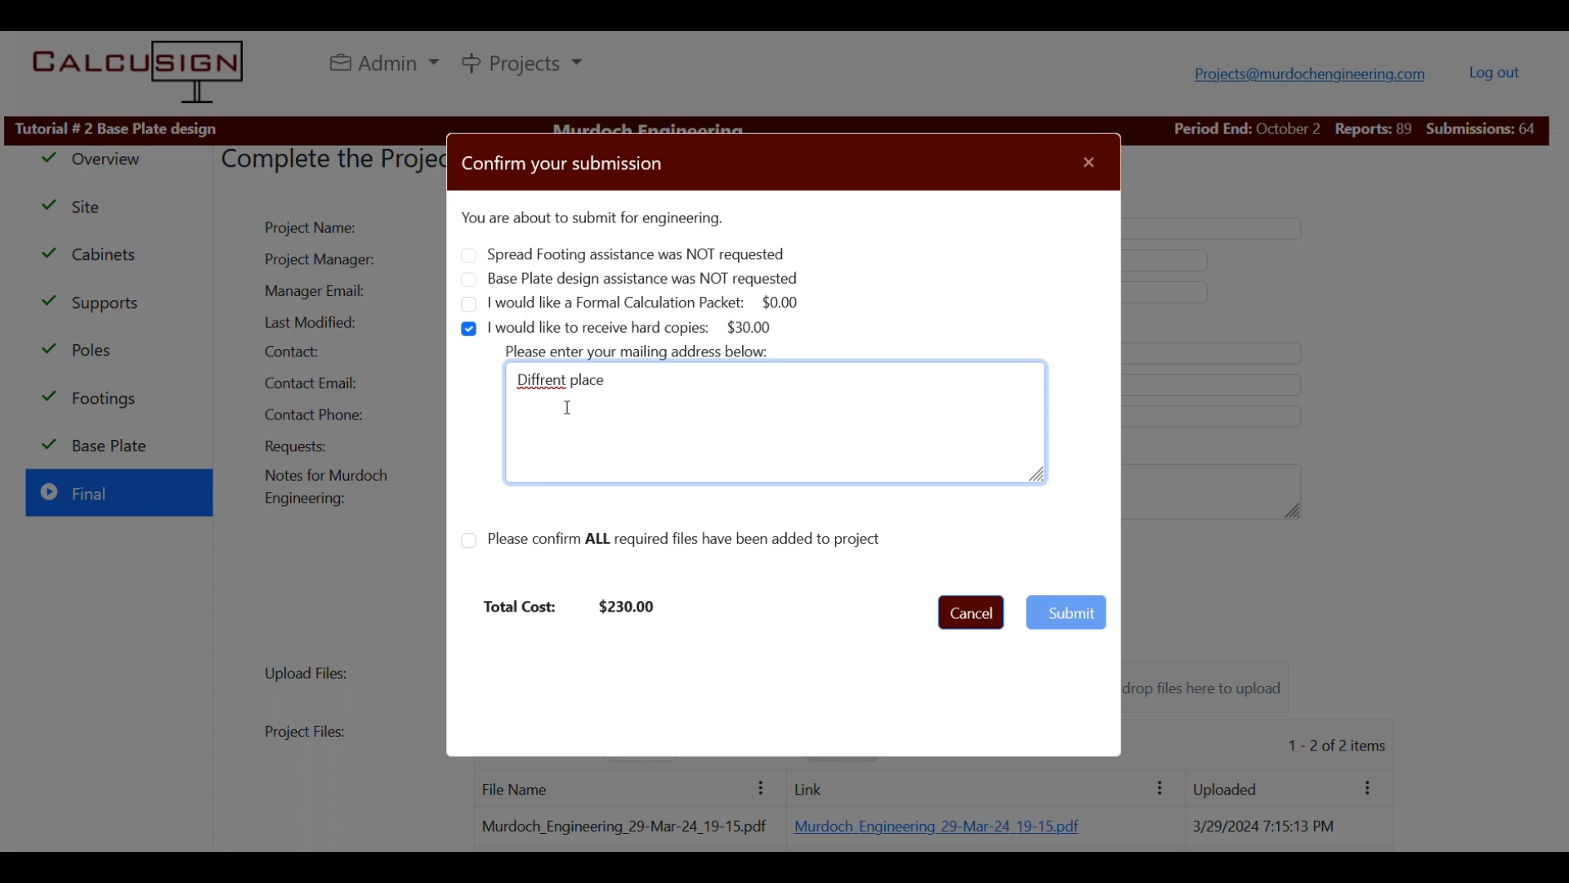
right_click(557, 381)
click(626, 396)
click(469, 541)
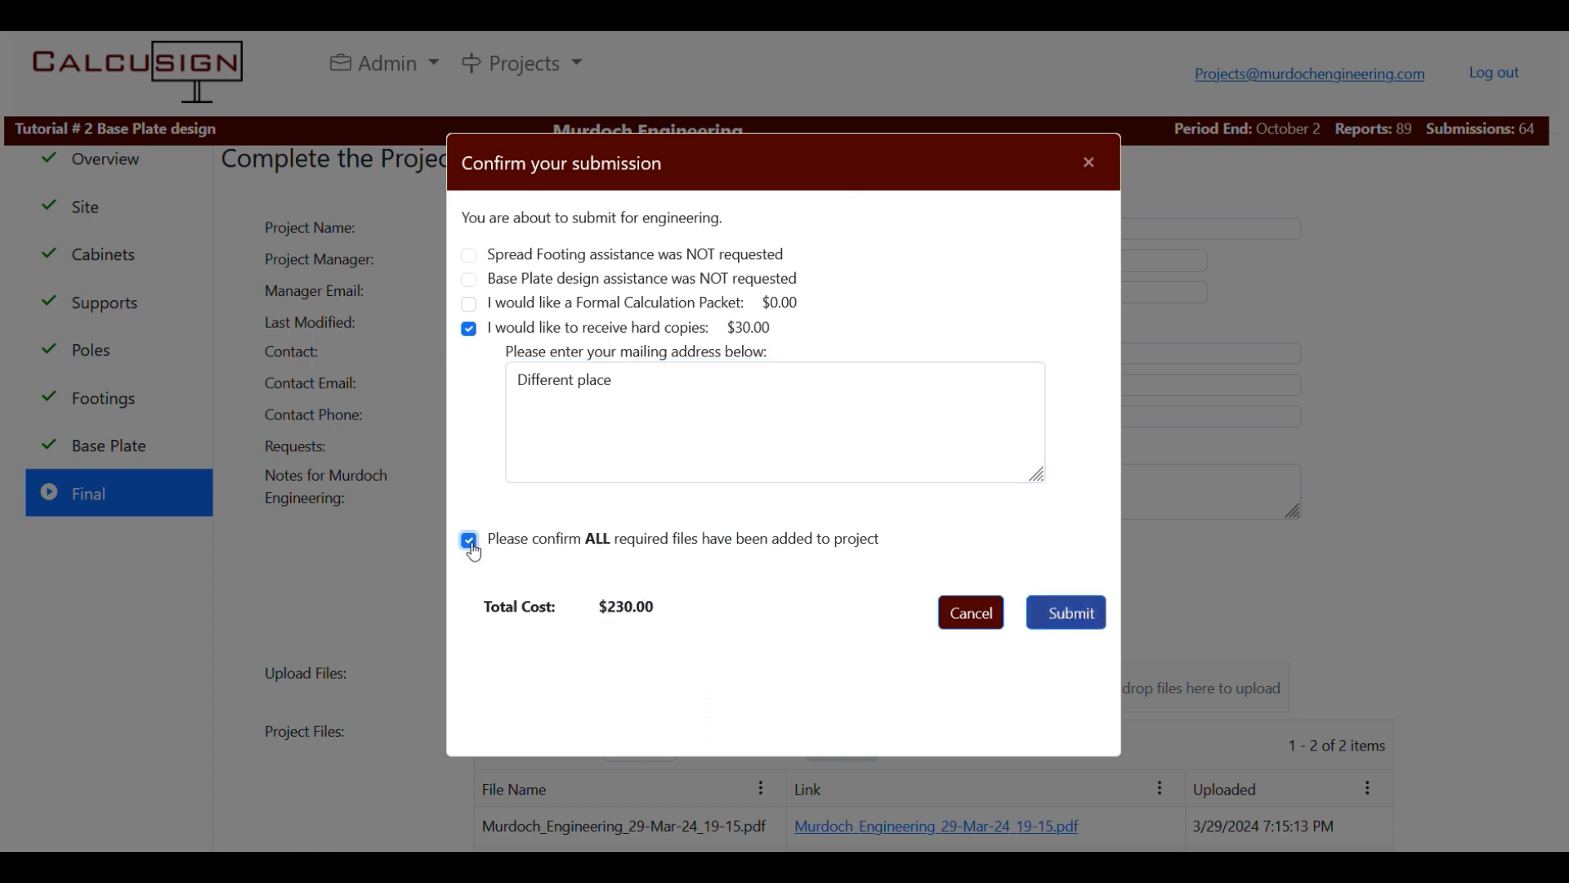
click(1075, 628)
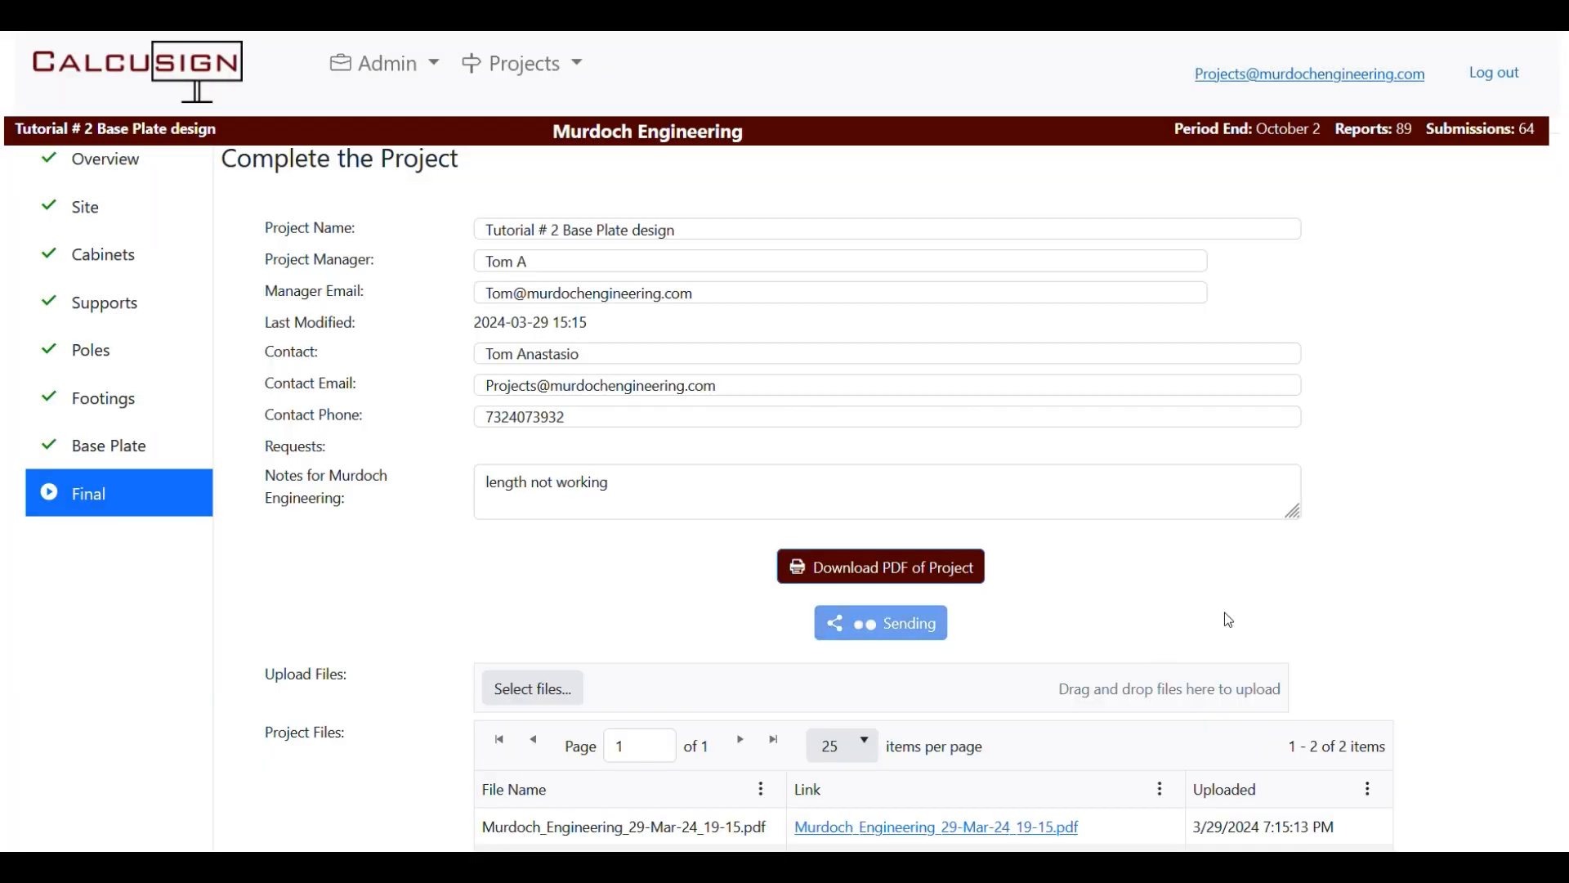